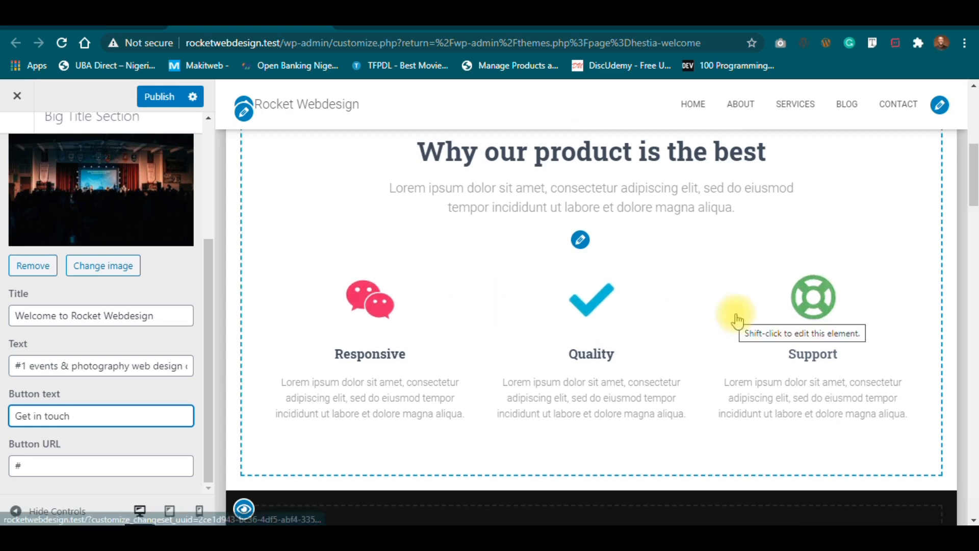
Scroll through the front-page preview and the Customizer panel.
left_click_drag(973, 194, 971, 352)
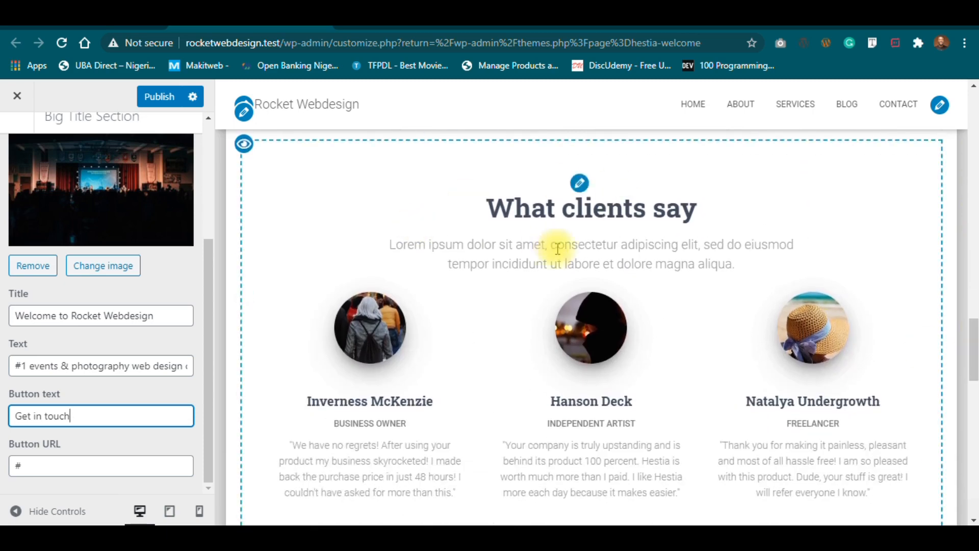
left_click_drag(971, 333, 972, 457)
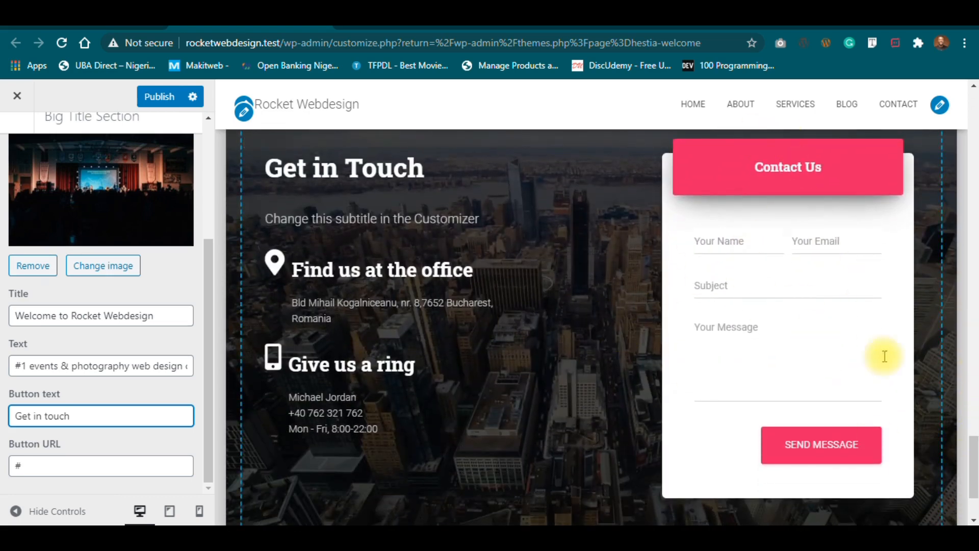
mouse_move(973, 454)
left_mouse_down()
mouse_move(973, 435)
mouse_move(973, 451)
left_mouse_up()
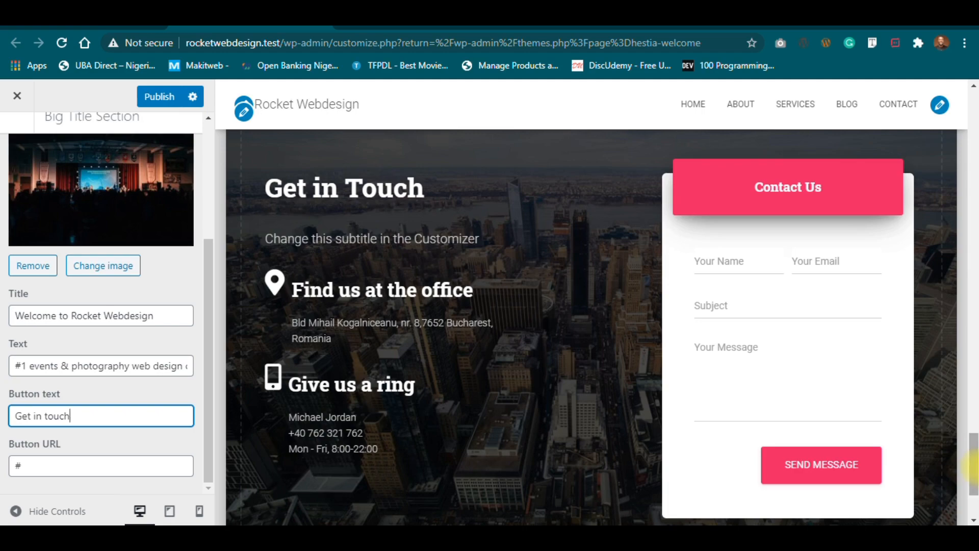
left_click_drag(974, 464, 940, 114)
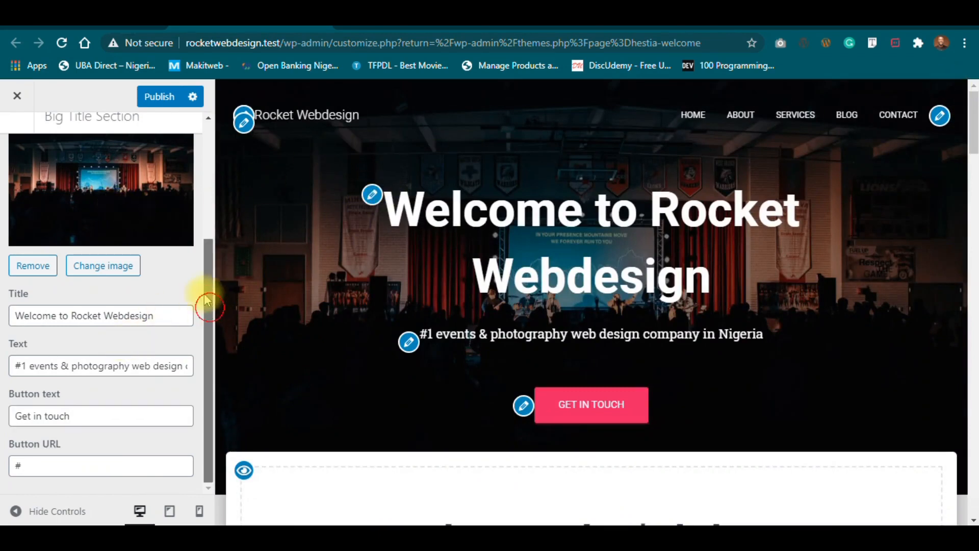
left_click_drag(208, 306, 201, 142)
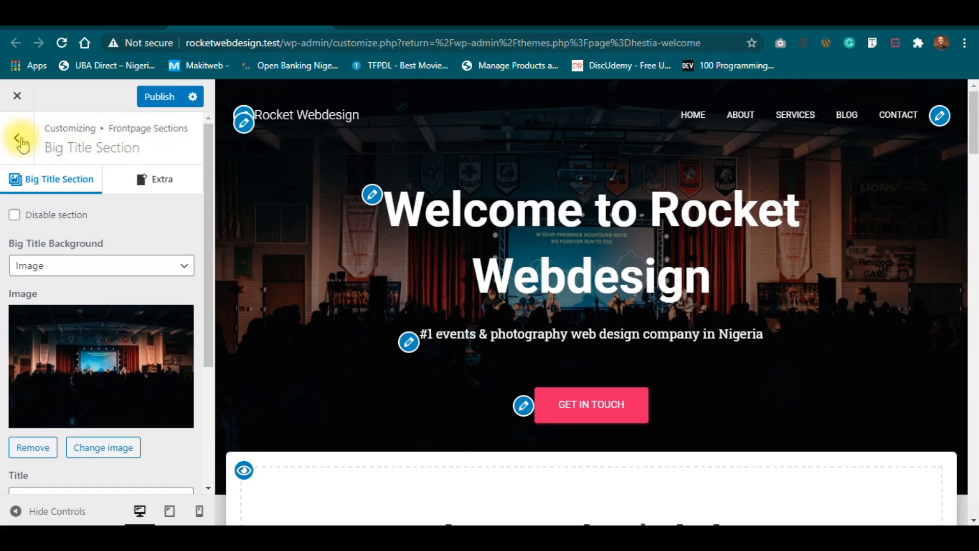
Go back to the Customizer root and open Frontpage Sections > Features.
left_click(11, 137)
left_click(7, 137)
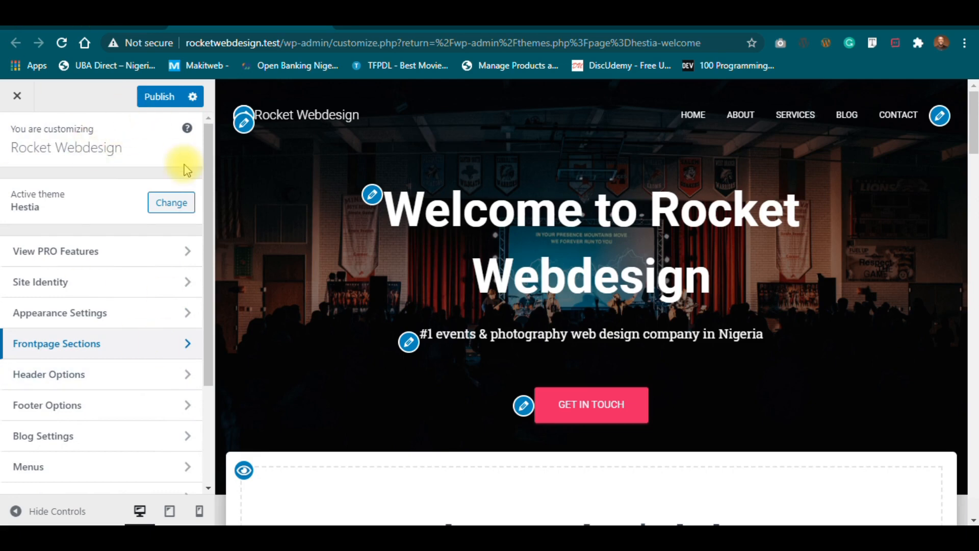
left_click_drag(209, 153, 198, 89)
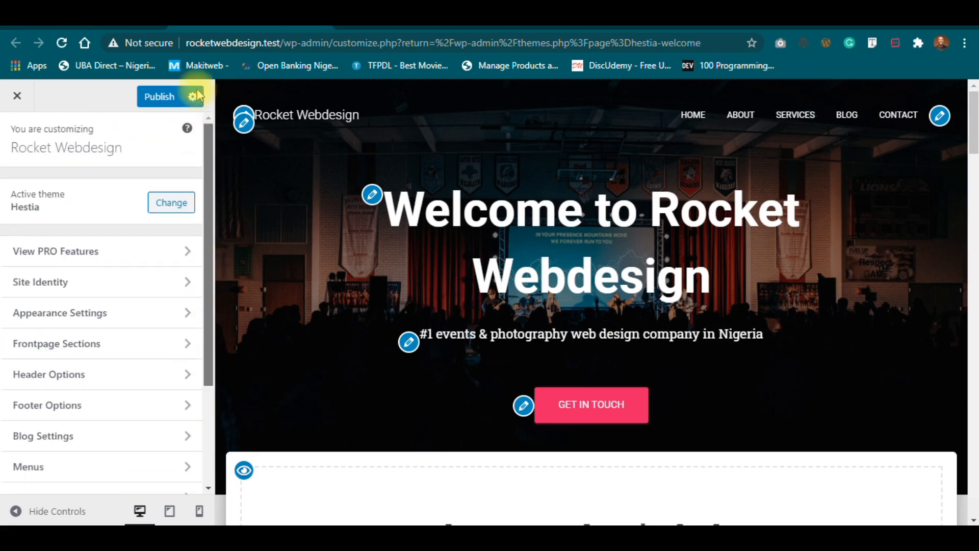
left_click_drag(210, 149, 210, 211)
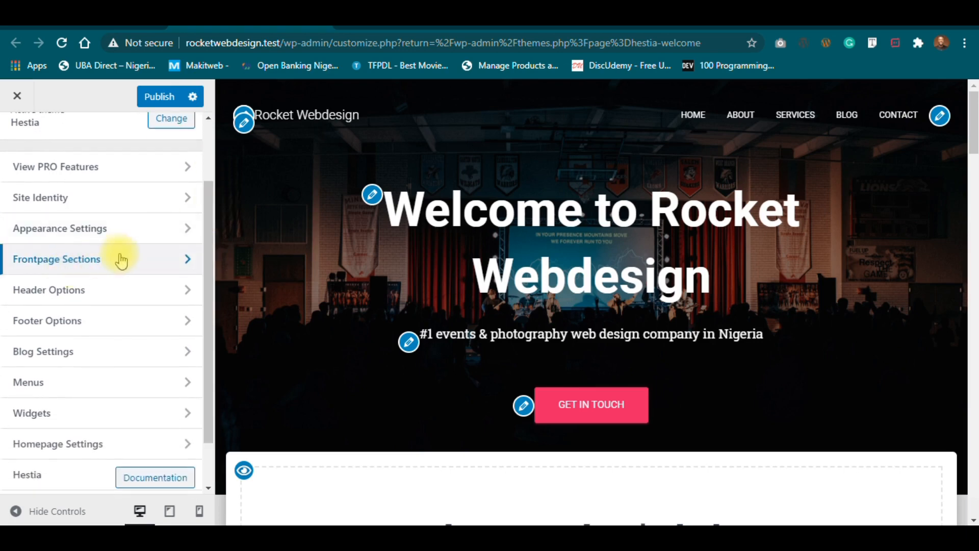
left_click(117, 270)
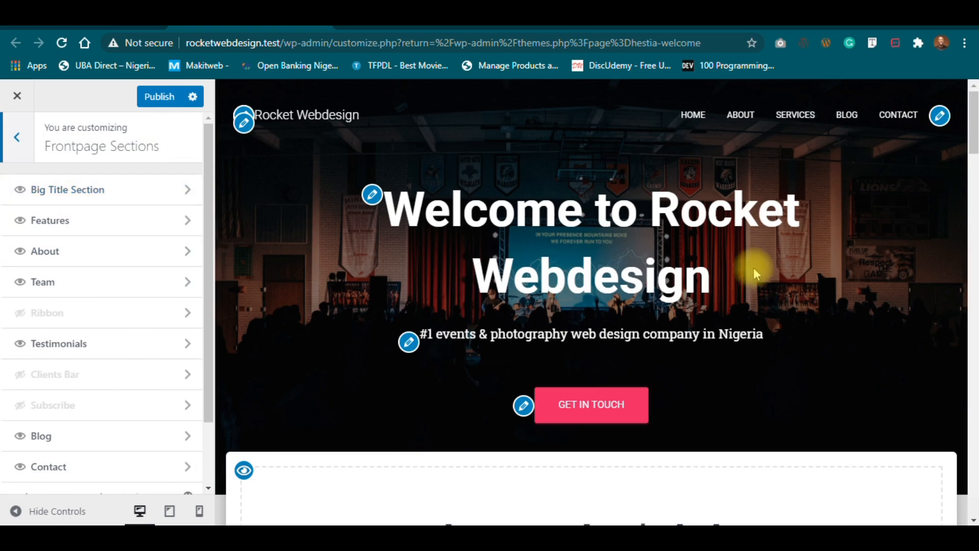
left_click(97, 219)
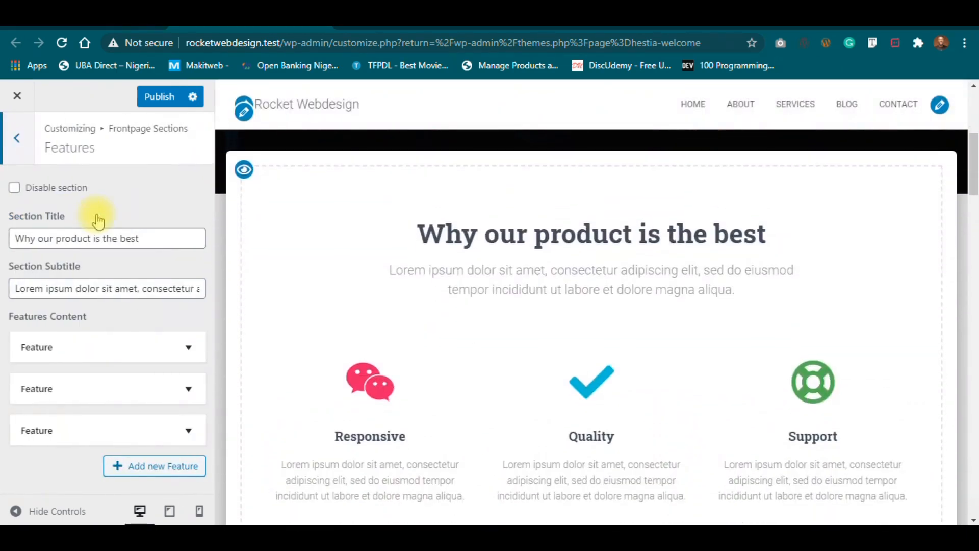
Replace the Features section title 'Why our product is the best' with 'Why work with us?'.
left_click_drag(149, 237, 2, 240)
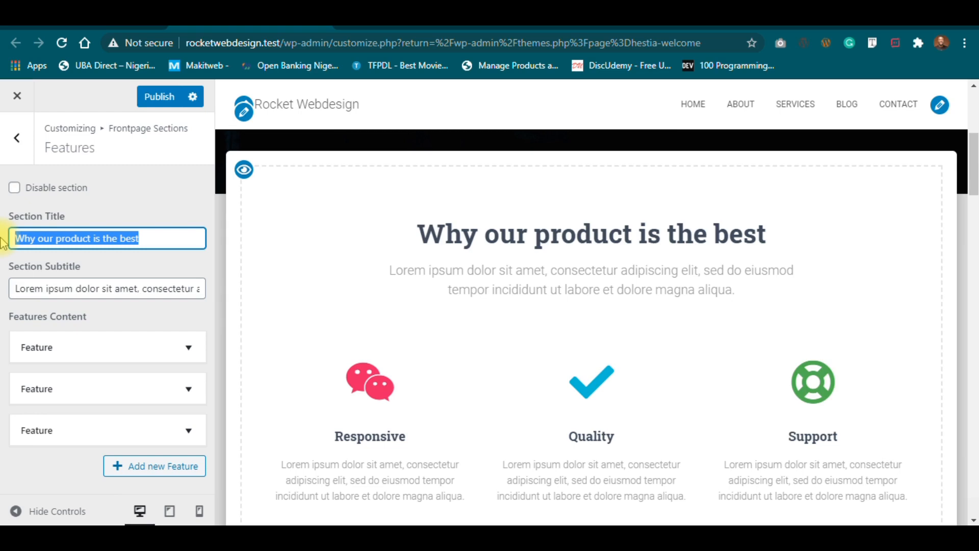
type("#")
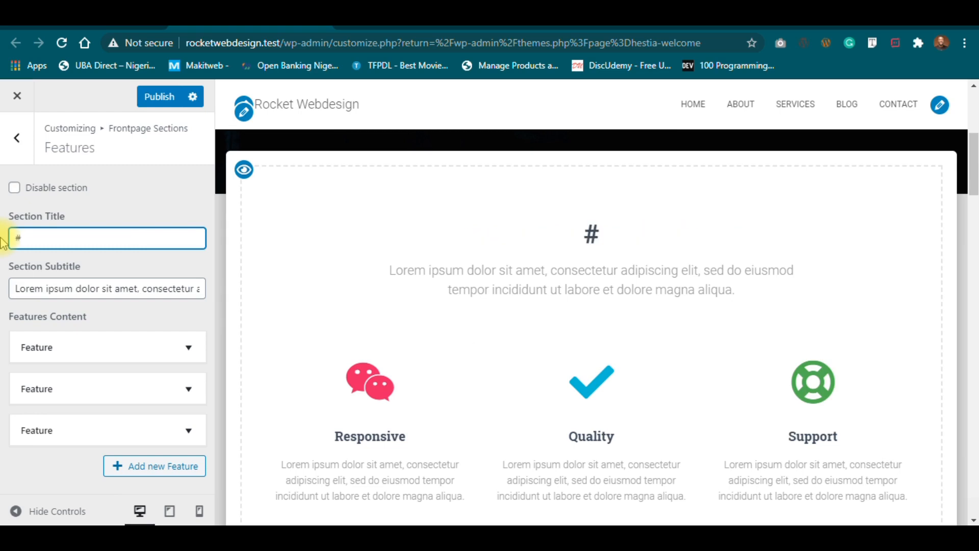
key("BackSpace")
type("3 reasons ")
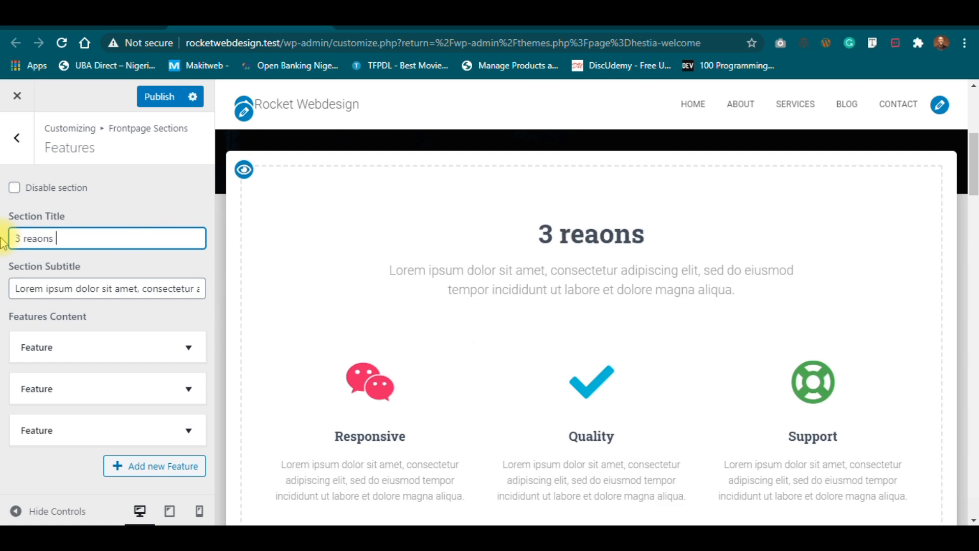
type("to work with us")
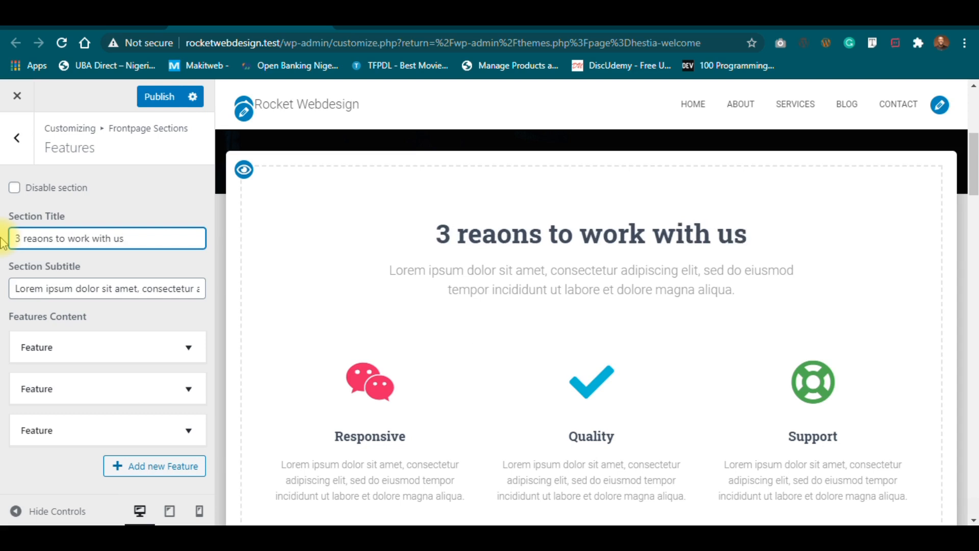
key("ctrl+a")
type("Why ")
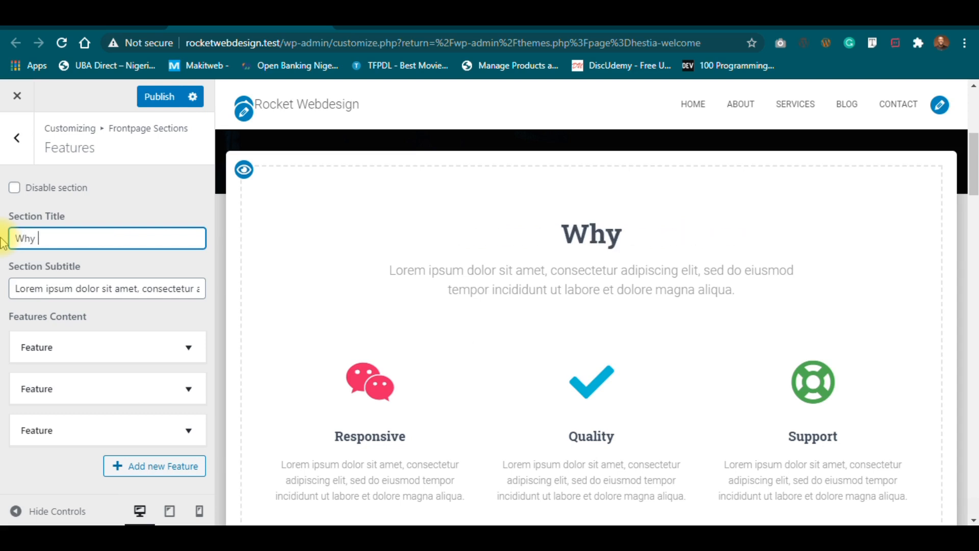
type("work with us?")
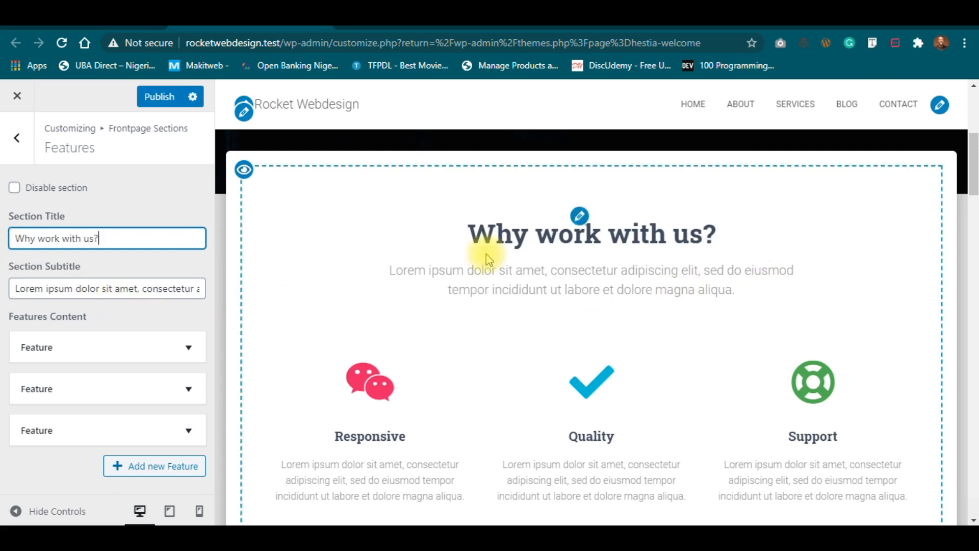
Rewrite the Features subtitle to end 'the right guys you need for your next web design project.'.
left_click(159, 289)
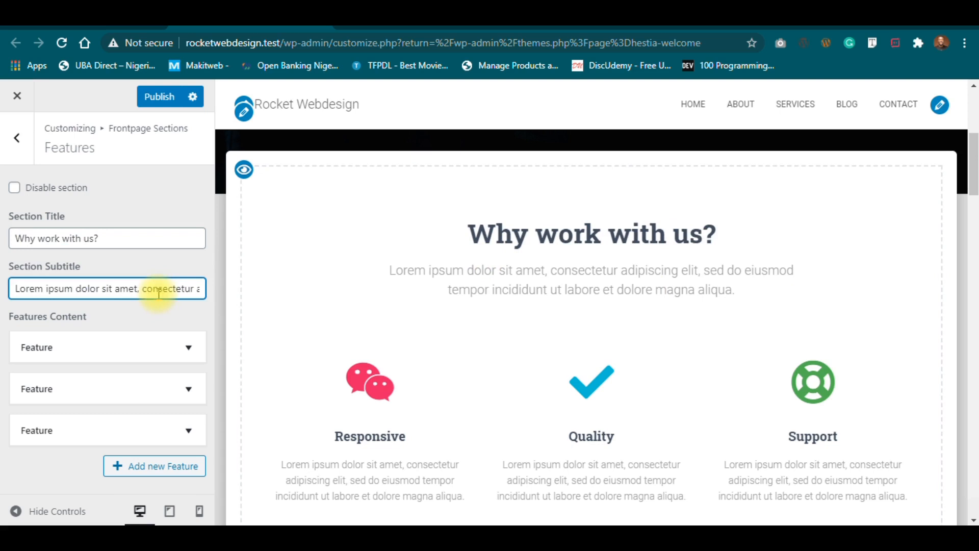
key("ctrl+a")
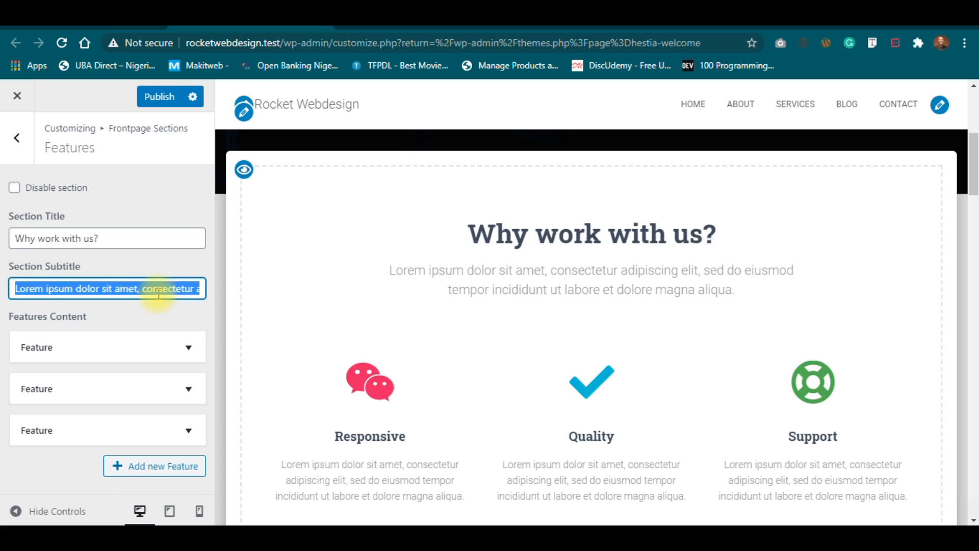
type("If experince")
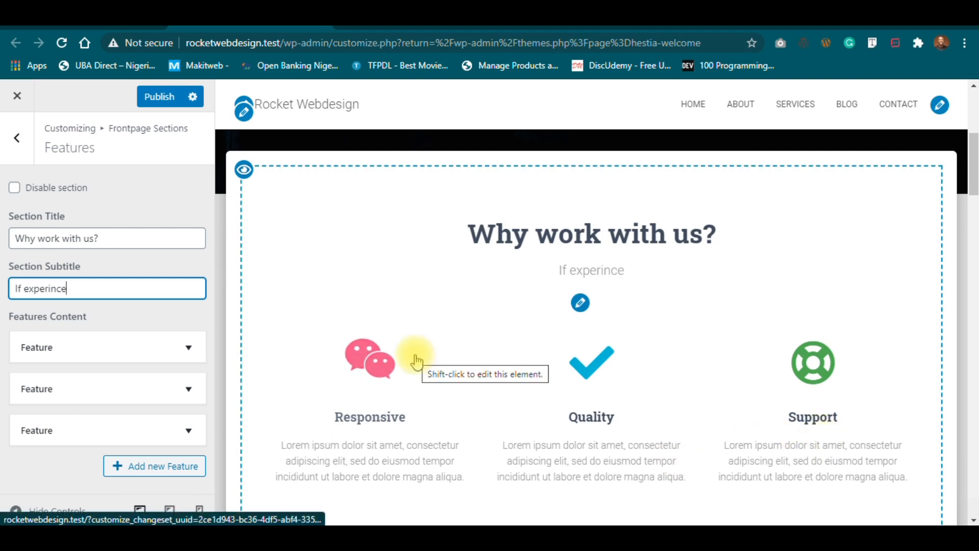
type("a")
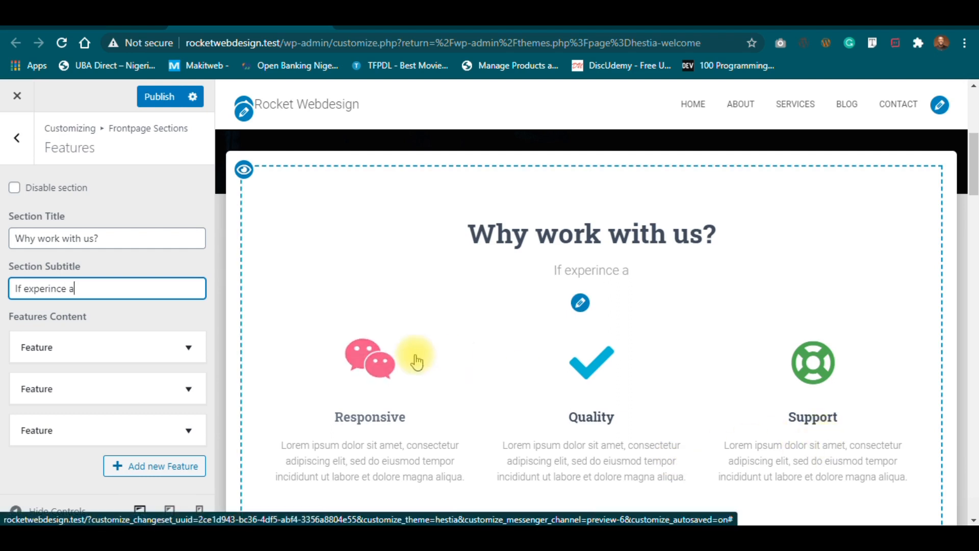
type("nd profesio")
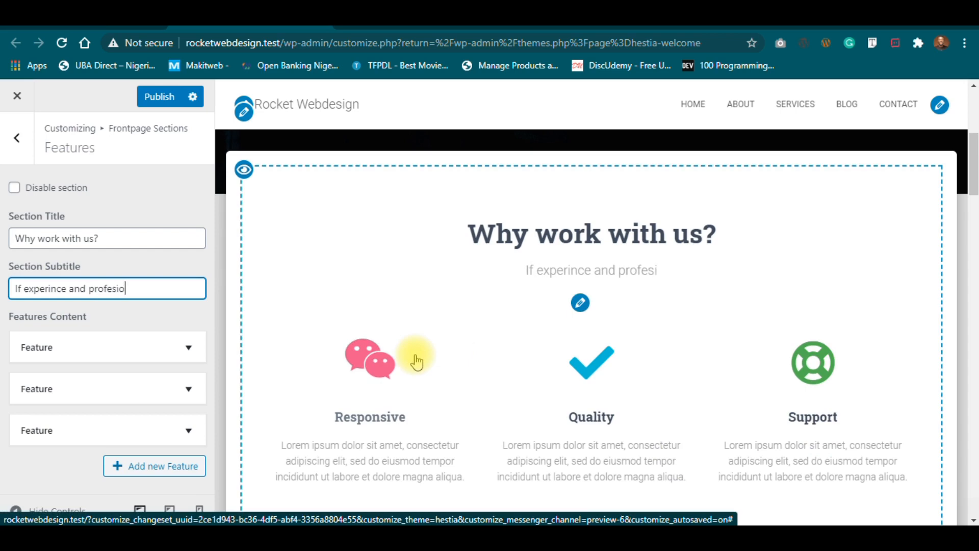
type("nalisom ")
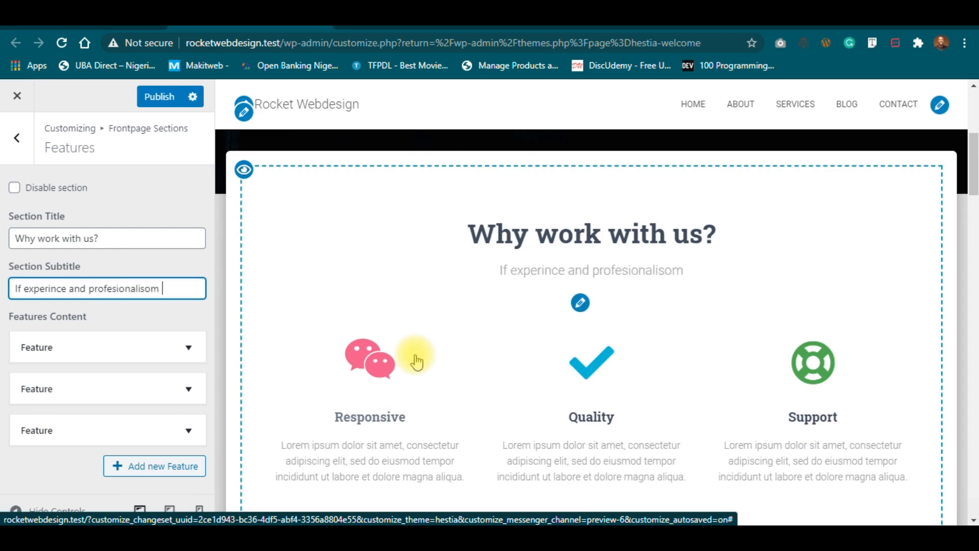
type("matters to")
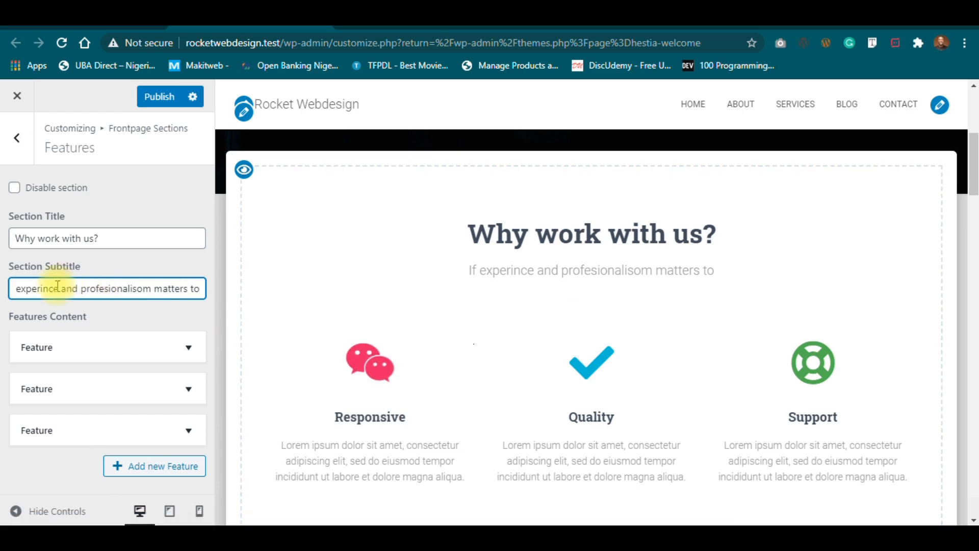
type(", qualit")
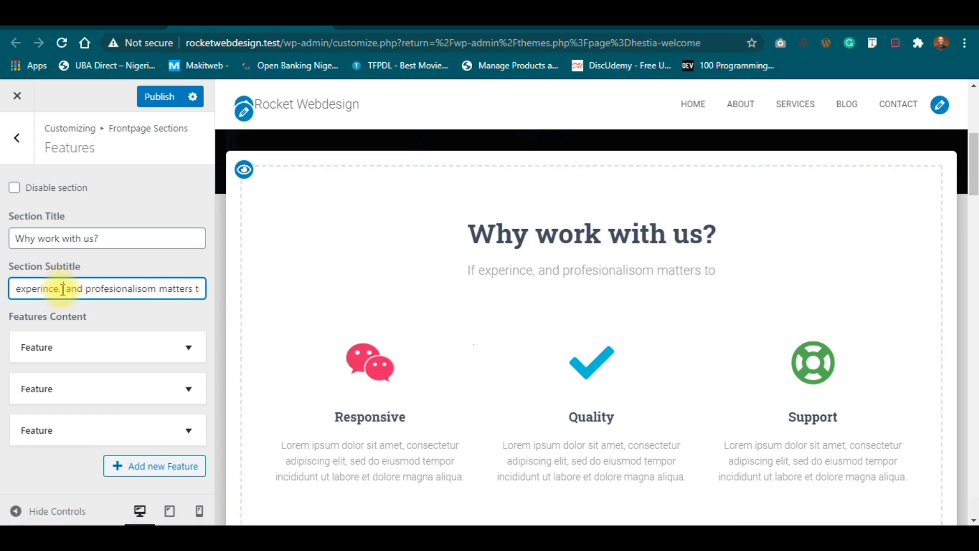
type("y")
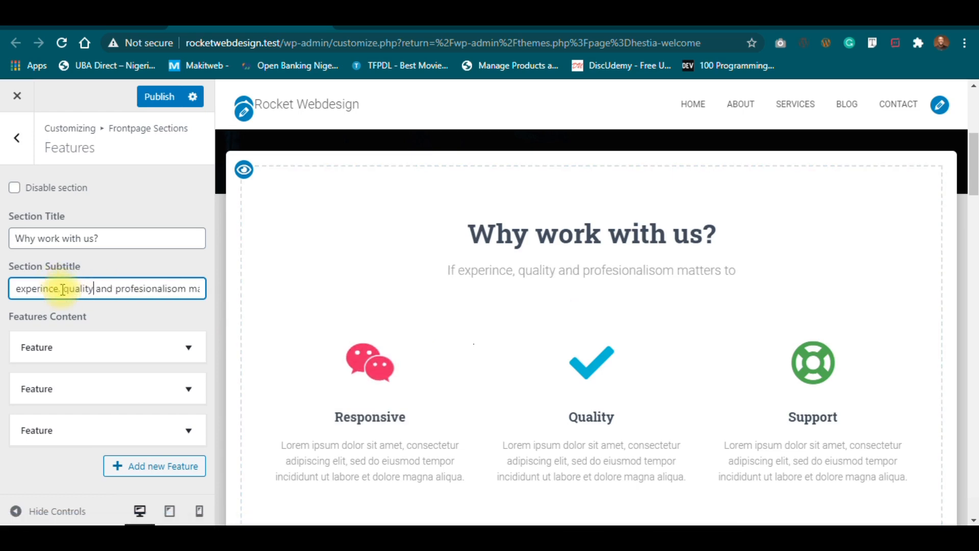
key("End")
type("you then")
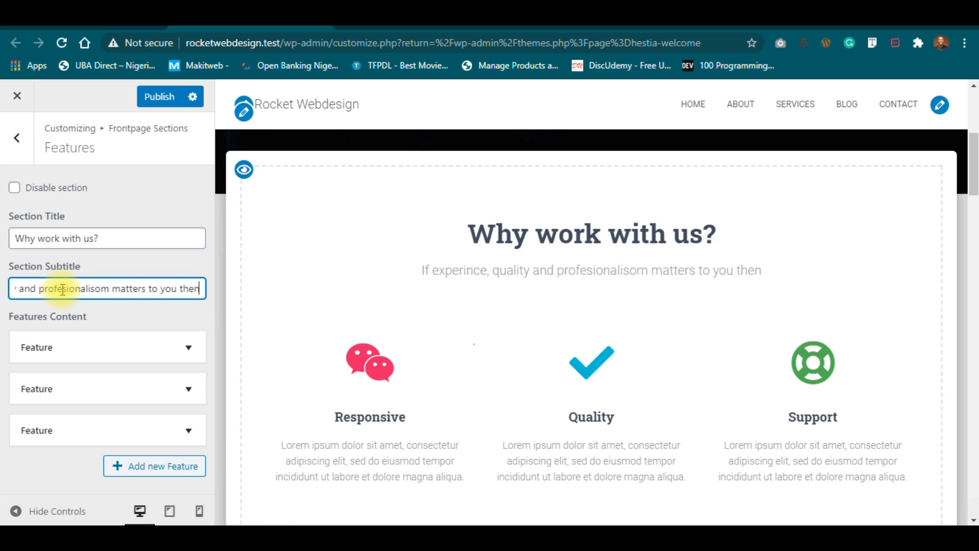
type(" we are")
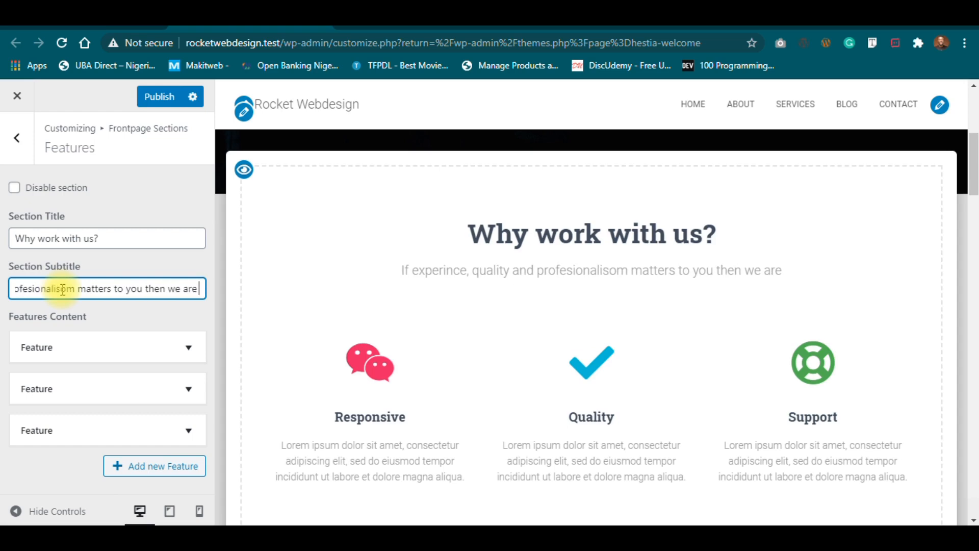
type(" just the right guys ")
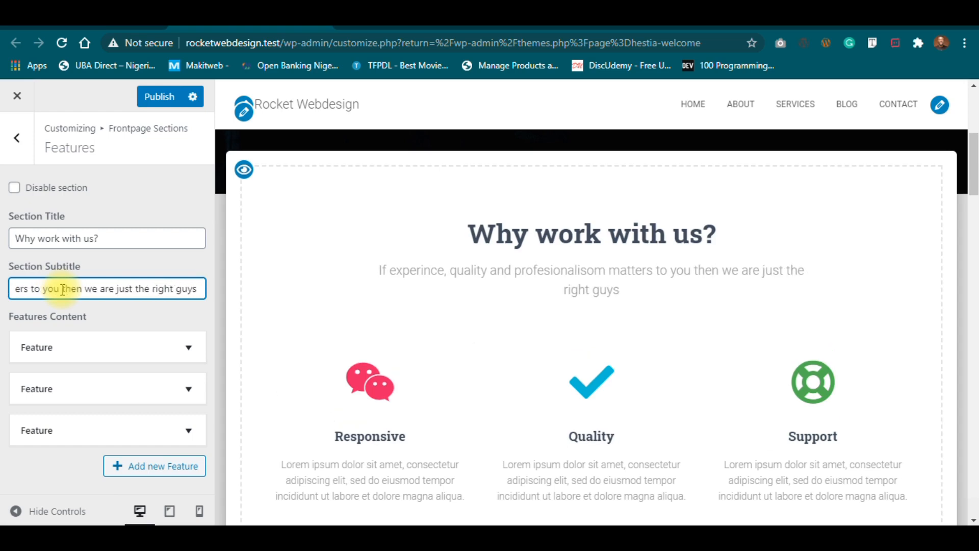
type("y")
type("ou")
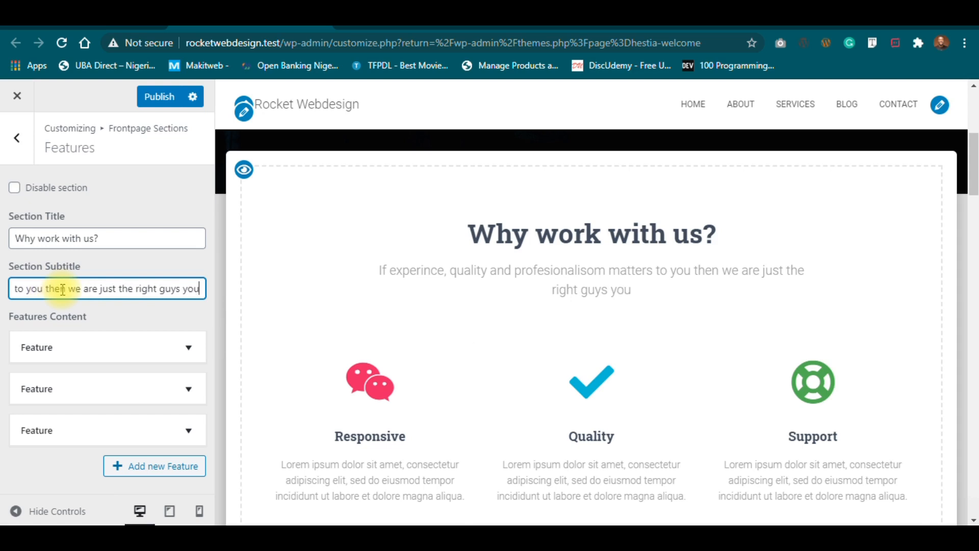
type(" need for your need for you")
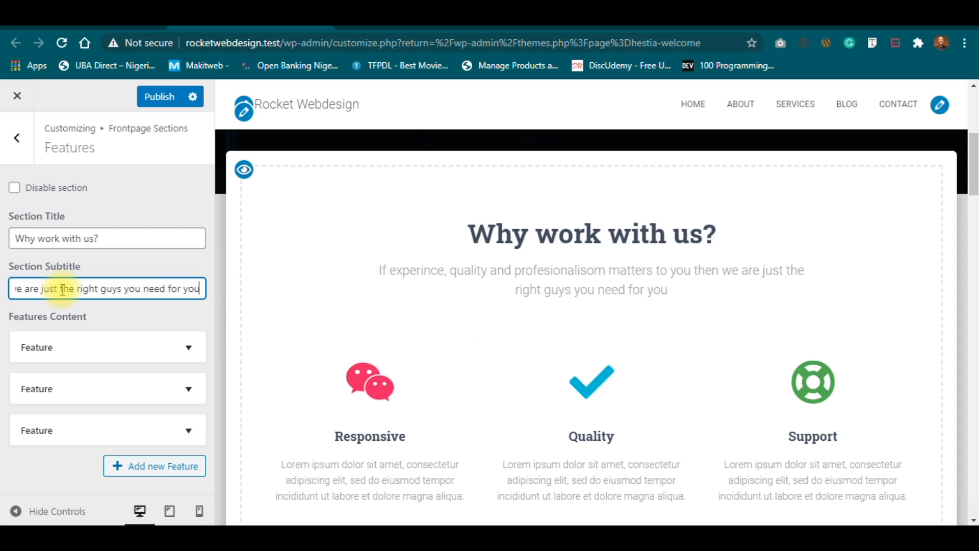
type("r next")
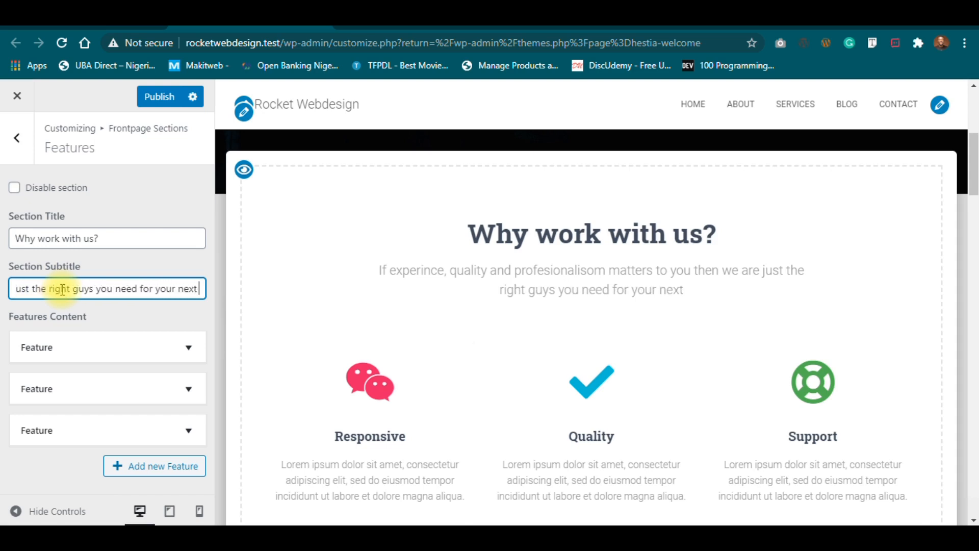
type(" web design ")
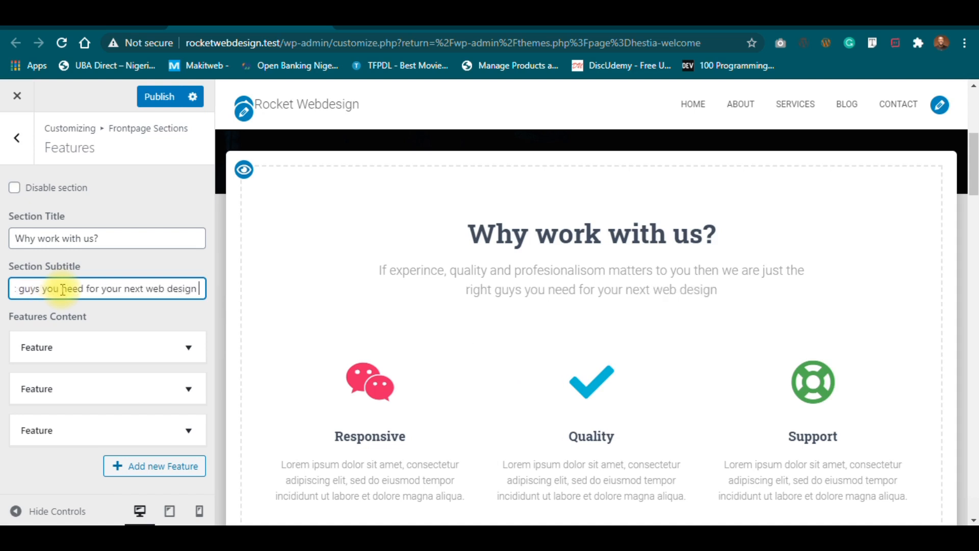
type("proje")
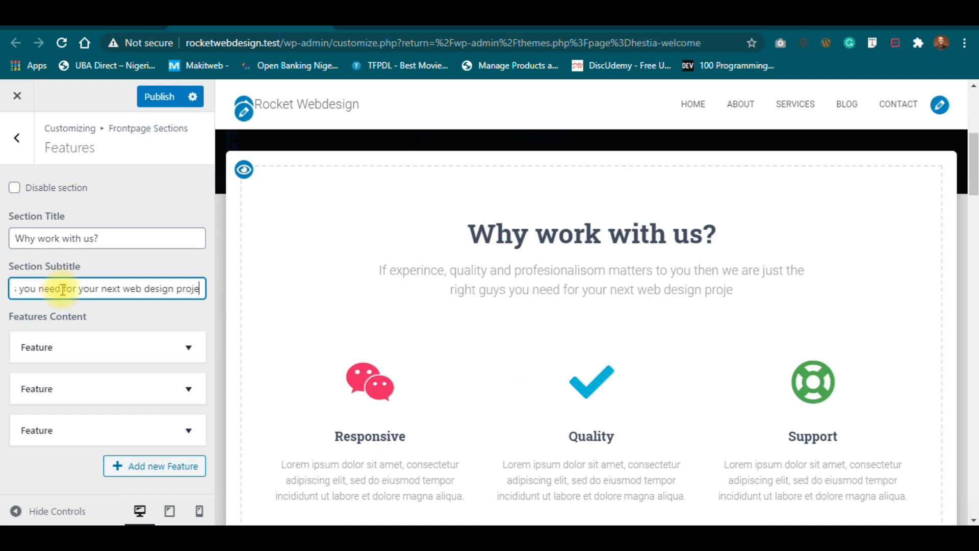
type("ct.")
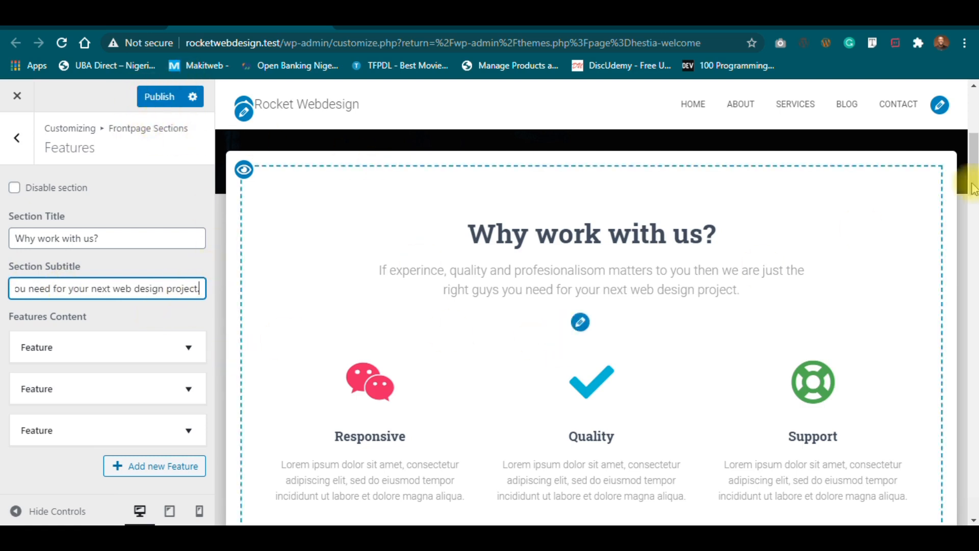
left_click_drag(972, 172, 972, 183)
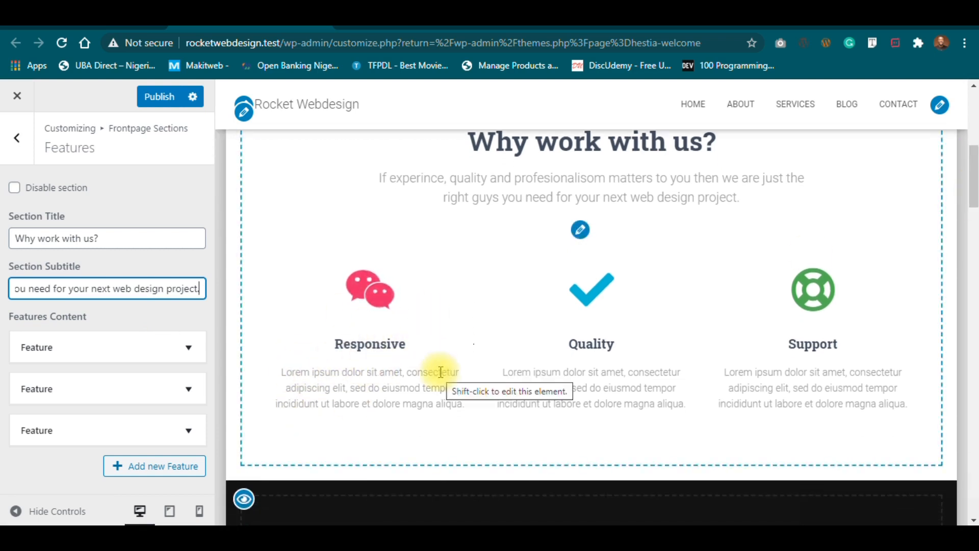
Retitle the first feature from 'Responsive' to '15 years combined experience'.
left_click(130, 341)
left_click(131, 340)
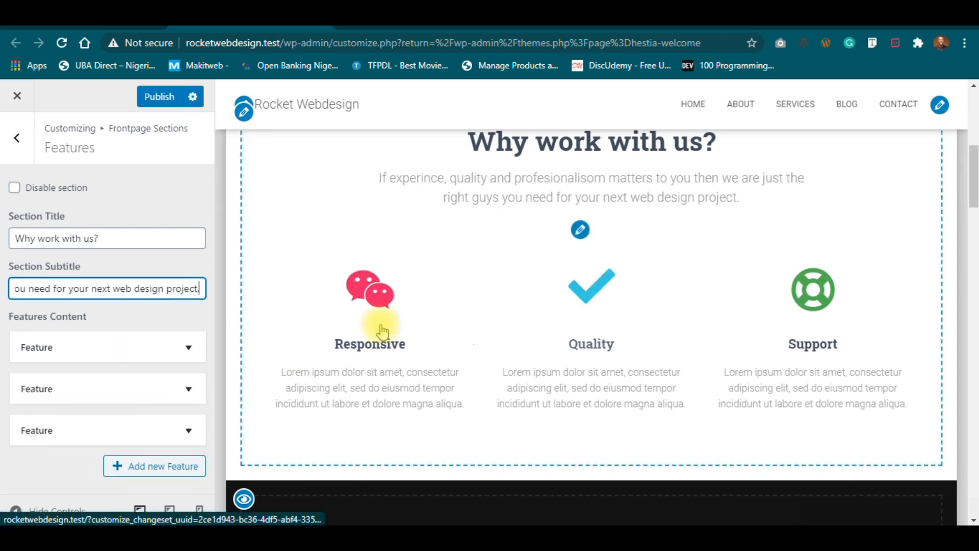
left_click(136, 344)
left_click_drag(208, 268, 225, 365)
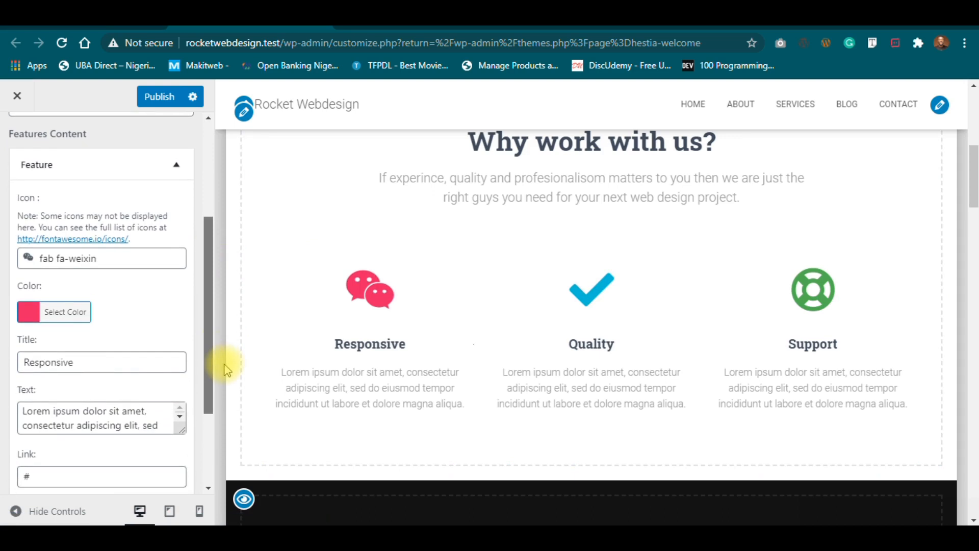
left_click_drag(117, 363, 2, 372)
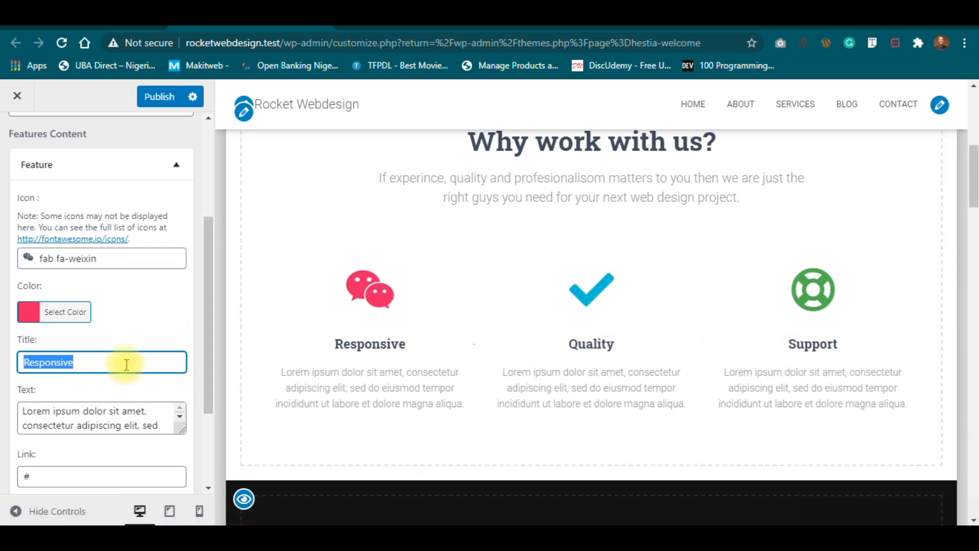
type("15 years")
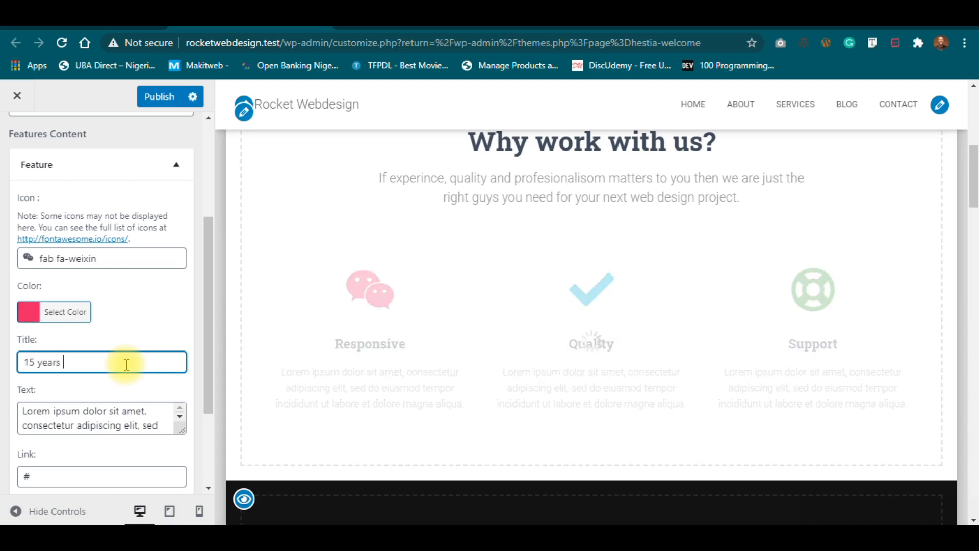
triple_click(127, 364)
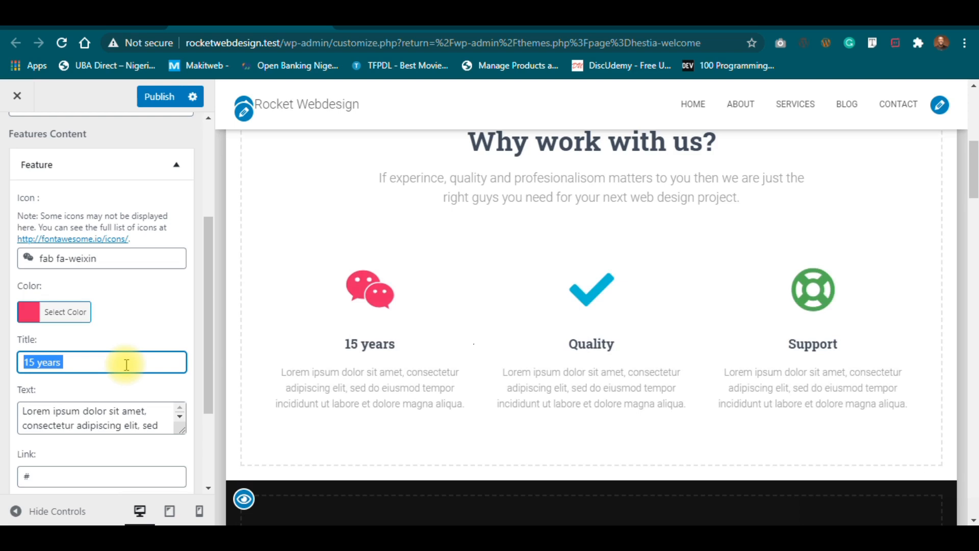
type("combined exp")
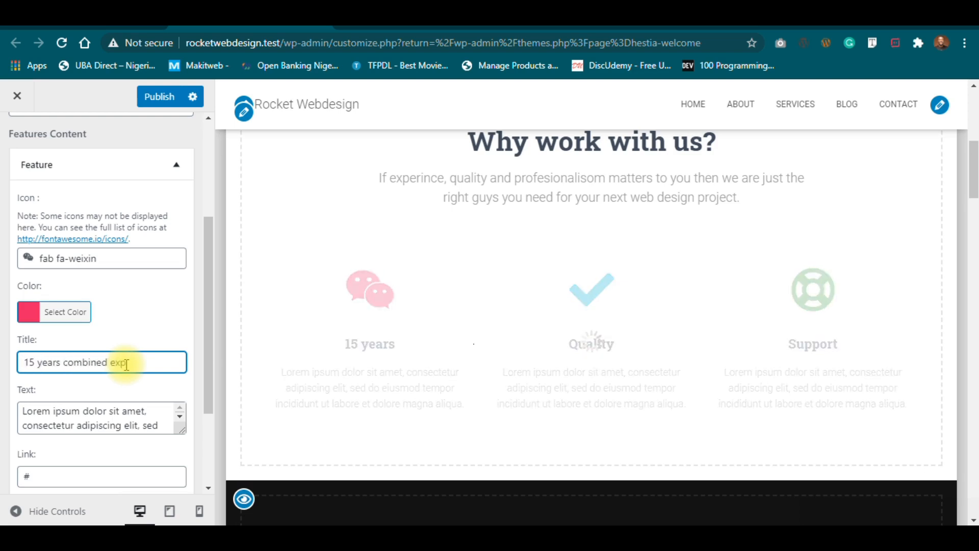
type("erience")
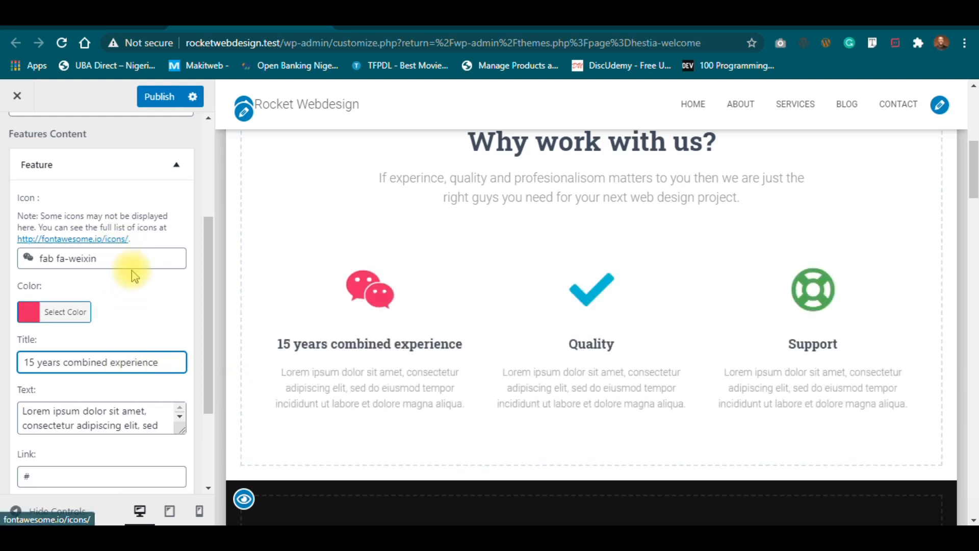
left_click(132, 253)
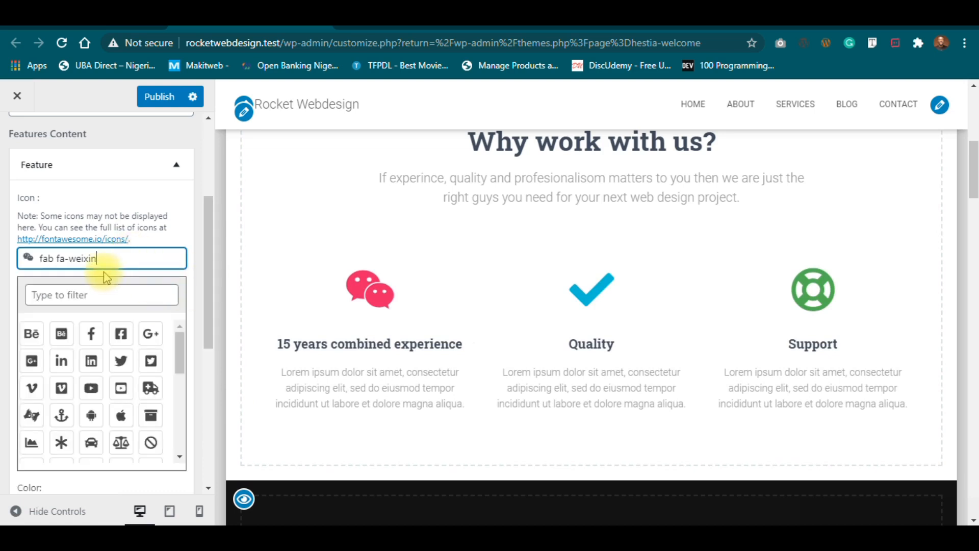
Give the first feature the 'fas fa-code' icon and collapse the item.
left_click_drag(179, 347, 166, 376)
left_click(92, 403)
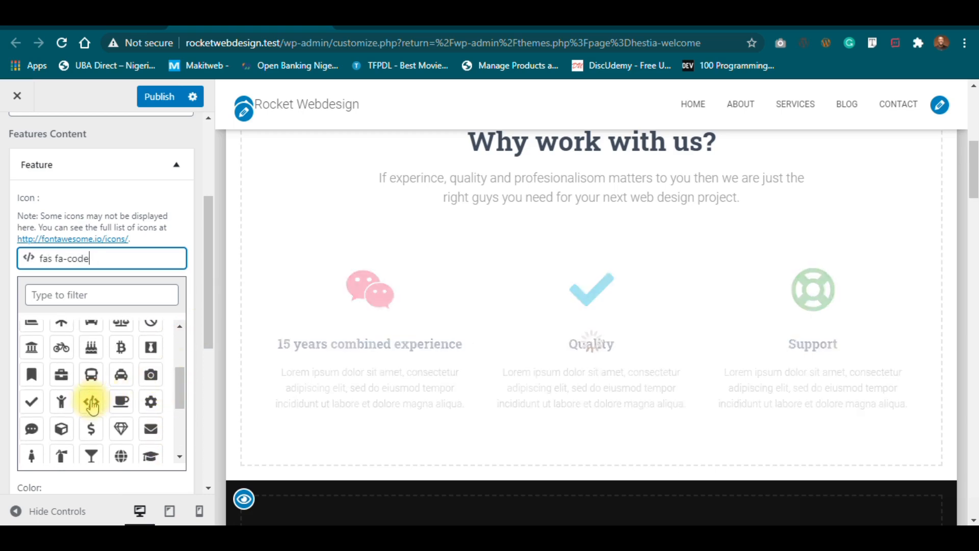
left_click(184, 223)
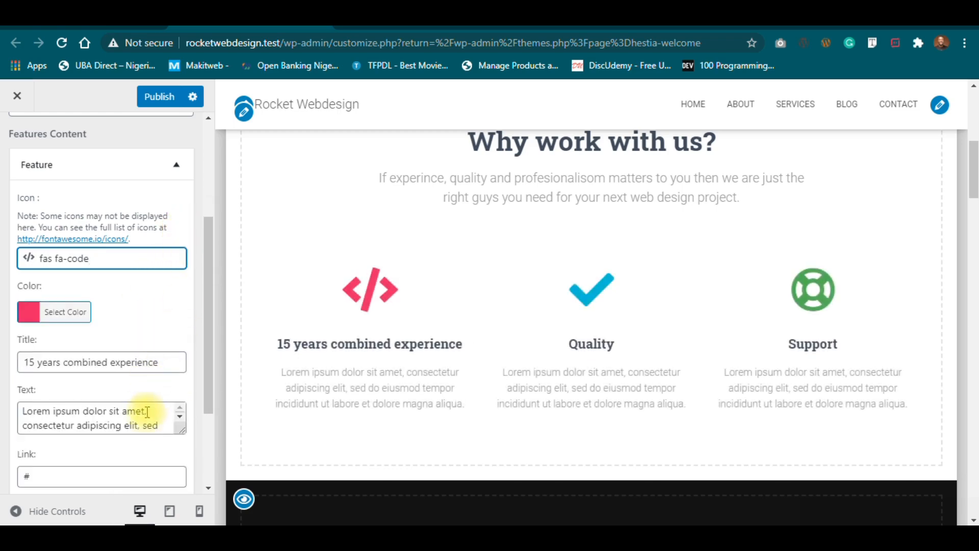
left_click(164, 425)
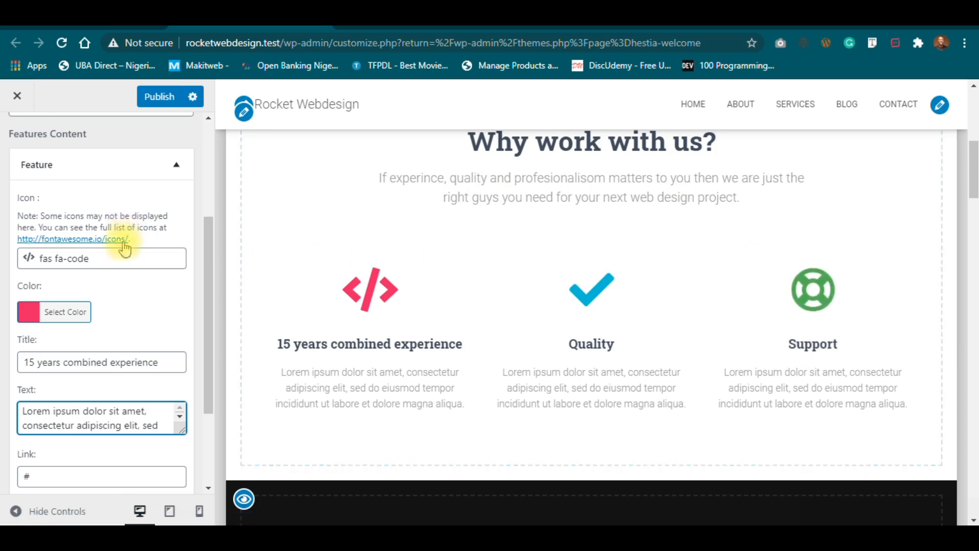
left_click(176, 157)
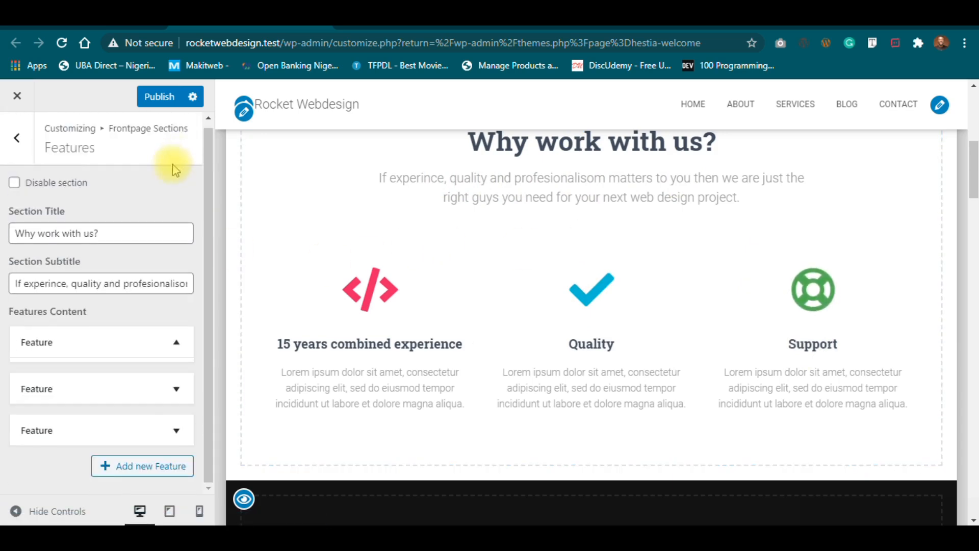
Colour the first feature's code icon red (#dd3333) from the palette.
left_click(186, 347)
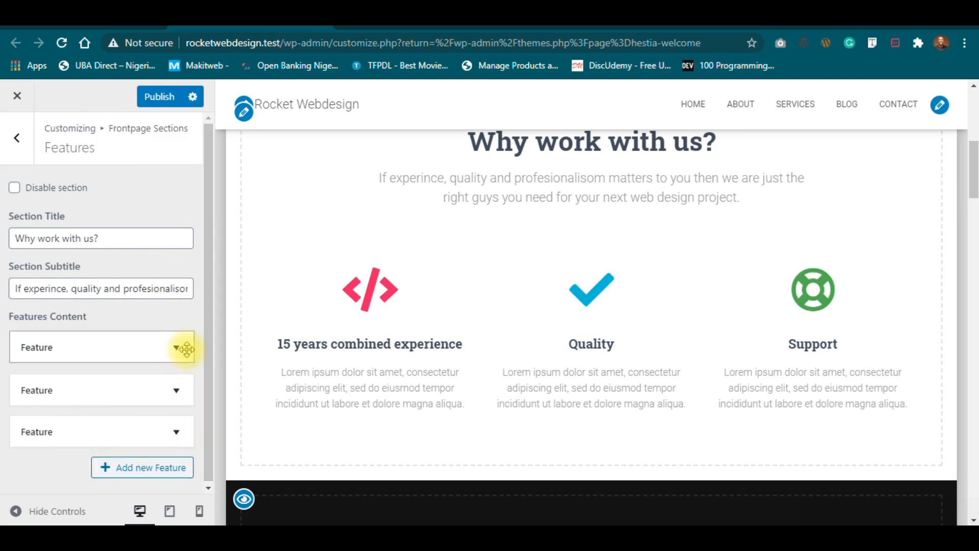
scroll(171, 336, "down", 6)
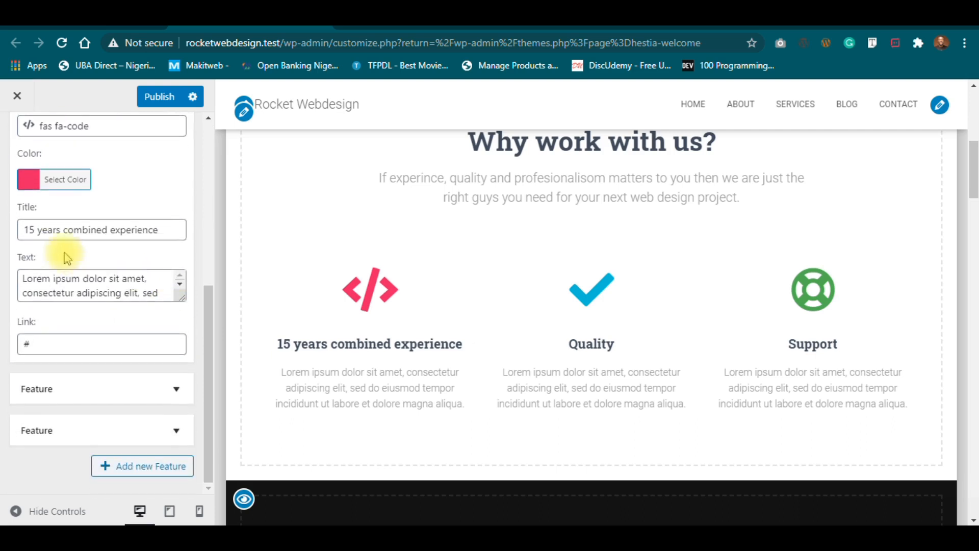
left_click(58, 178)
left_click_drag(81, 270, 76, 247)
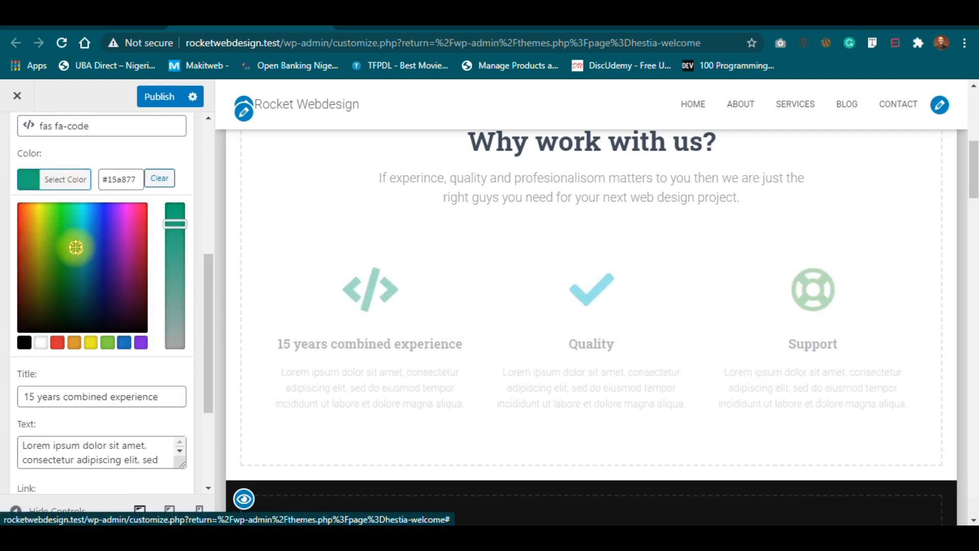
left_click(143, 344)
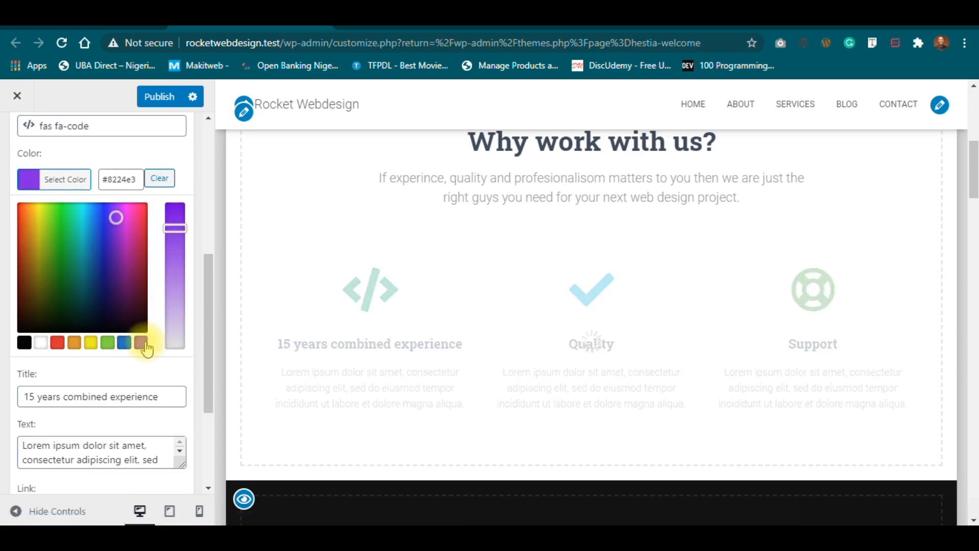
left_click(161, 181)
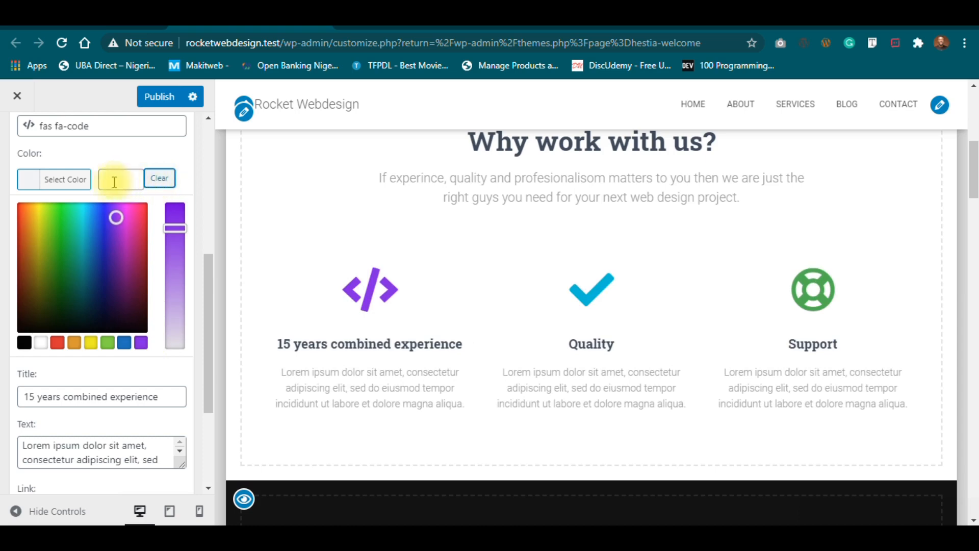
left_click(55, 348)
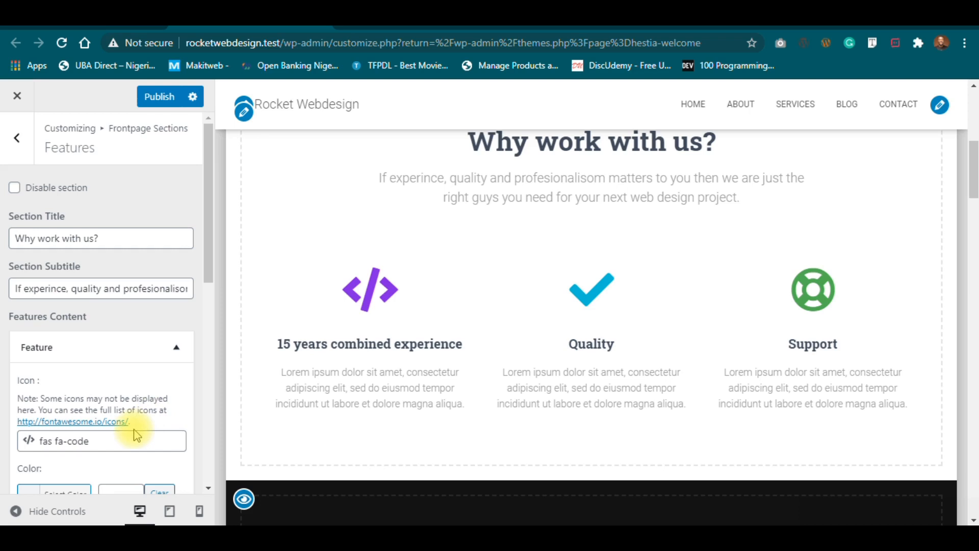
scroll(135, 432, "down", 3)
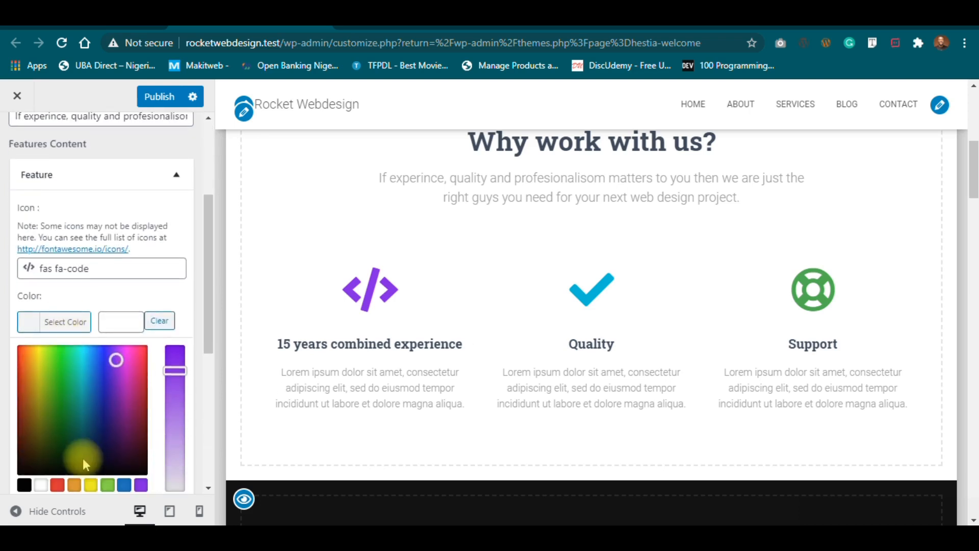
left_click(57, 485)
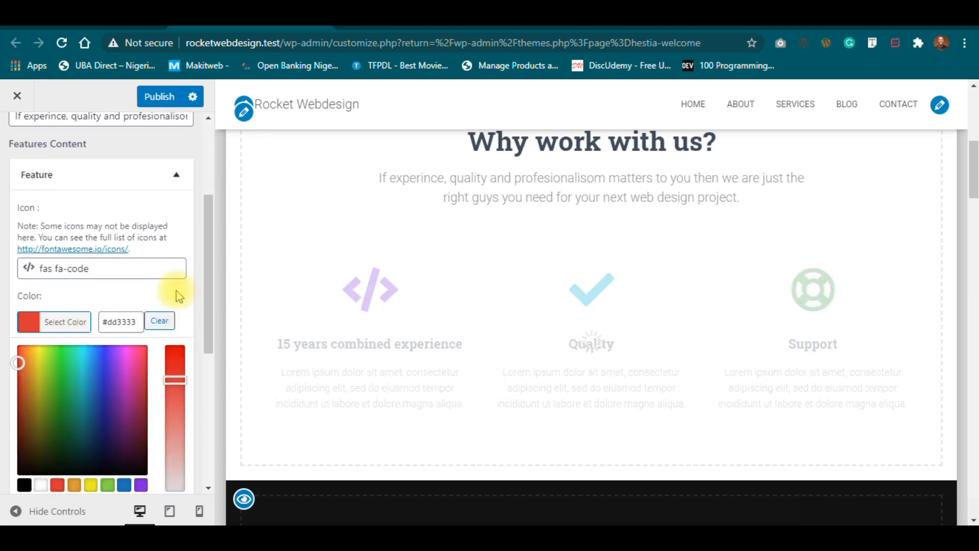
left_click(166, 164)
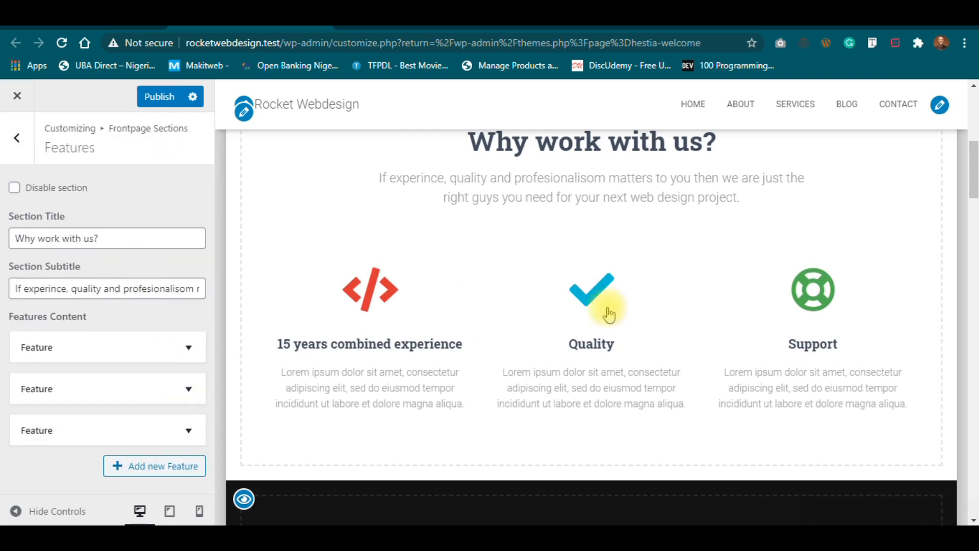
Retitle the second feature 'Quality & Excellence' and review its description text.
scroll(974, 197, "down", 2)
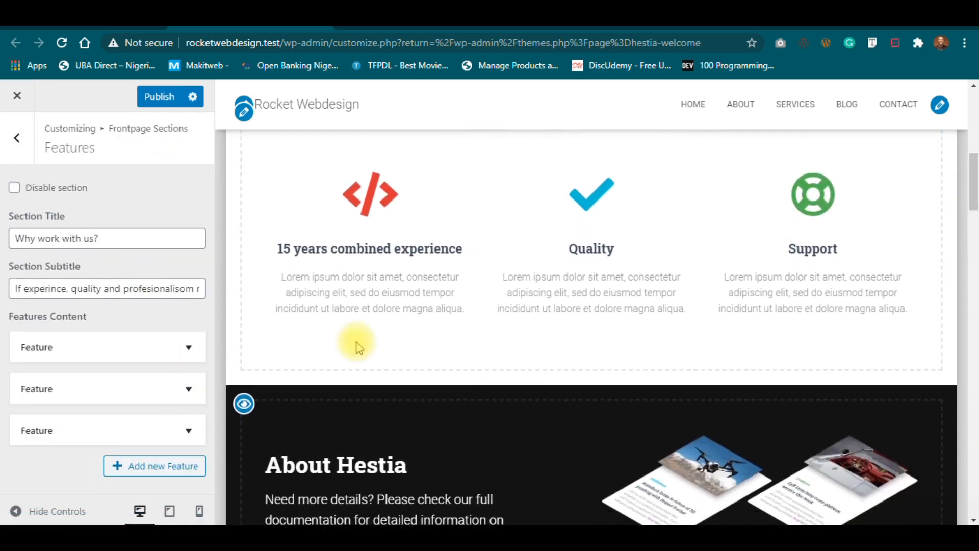
left_click(189, 385)
scroll(118, 367, "down", 5)
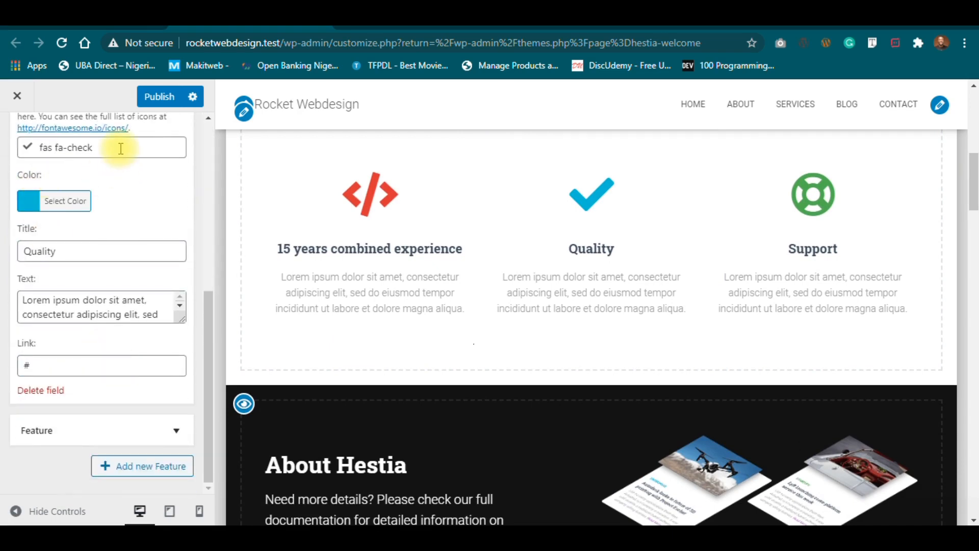
left_click(100, 254)
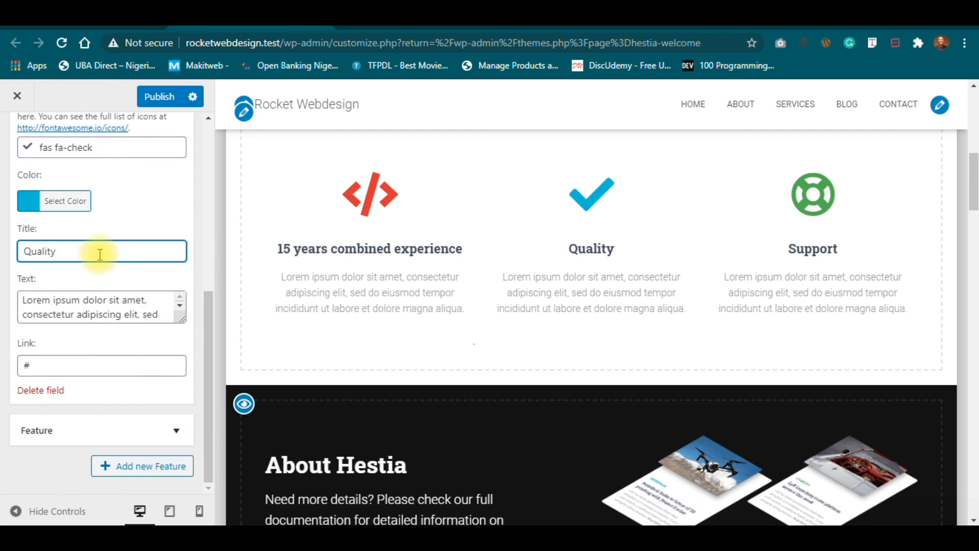
type("& Excellence")
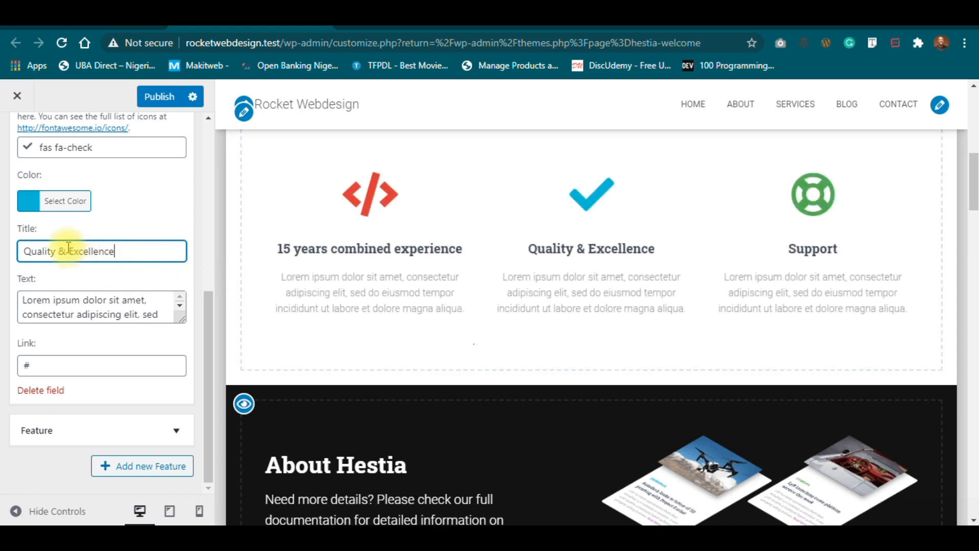
left_click_drag(154, 312, 5, 302)
left_click(55, 308)
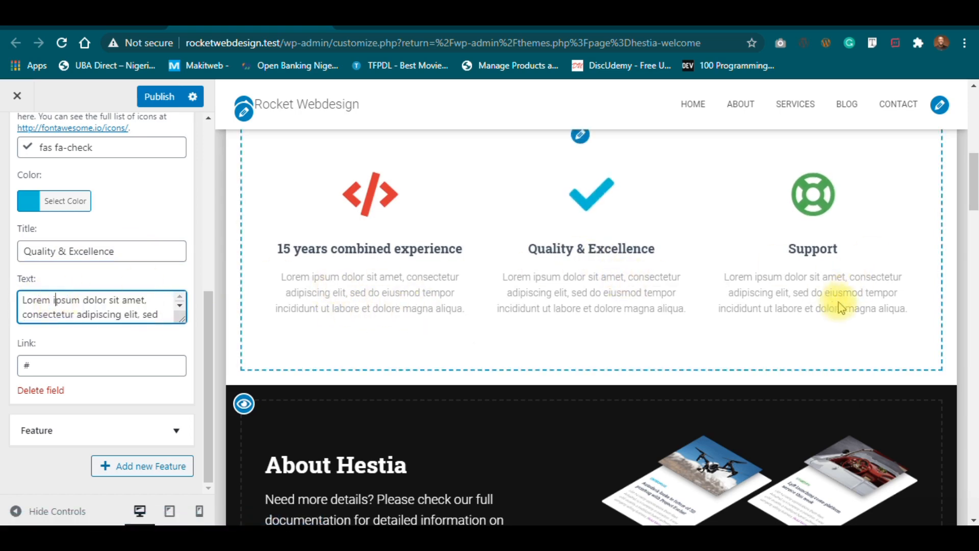
scroll(146, 247, "up", 2)
scroll(145, 245, "up", 2)
scroll(164, 204, "up", 2)
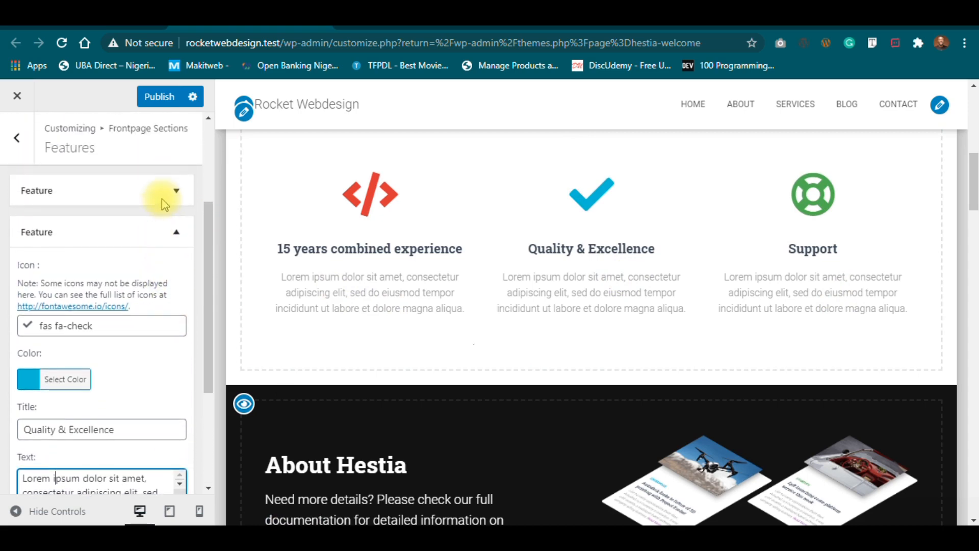
Rename the third feature 'Support' to 'Professionalism & Dedication' and select its '#' link.
left_click(179, 235)
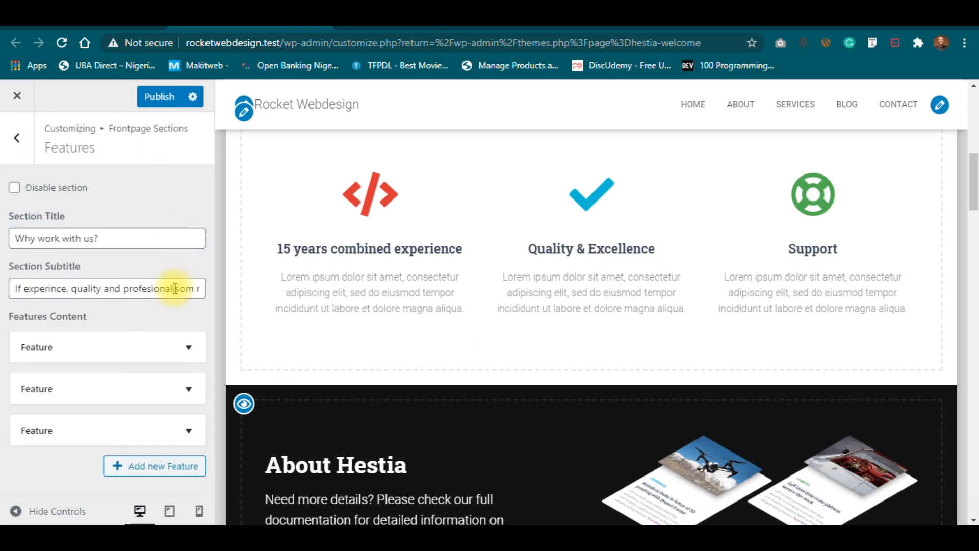
left_click(189, 431)
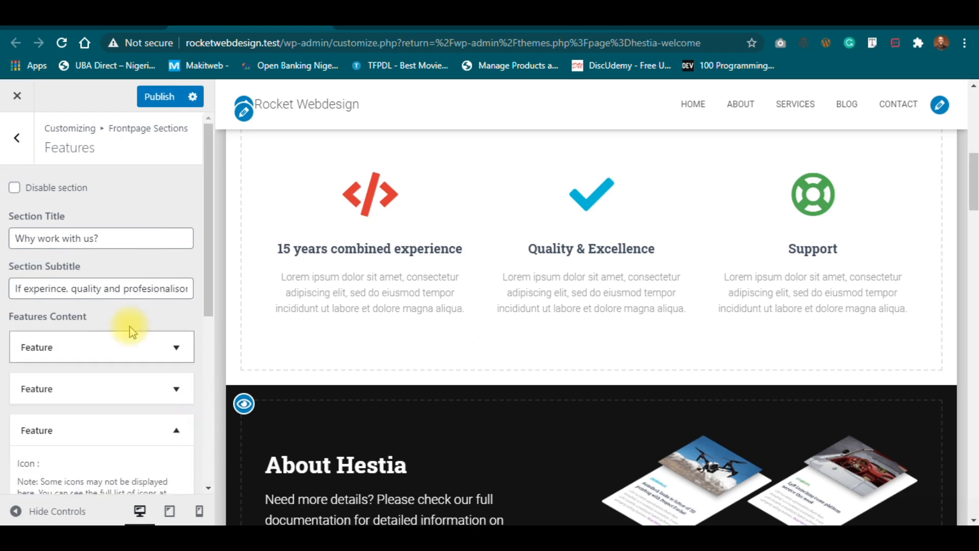
scroll(128, 329, "down", 5)
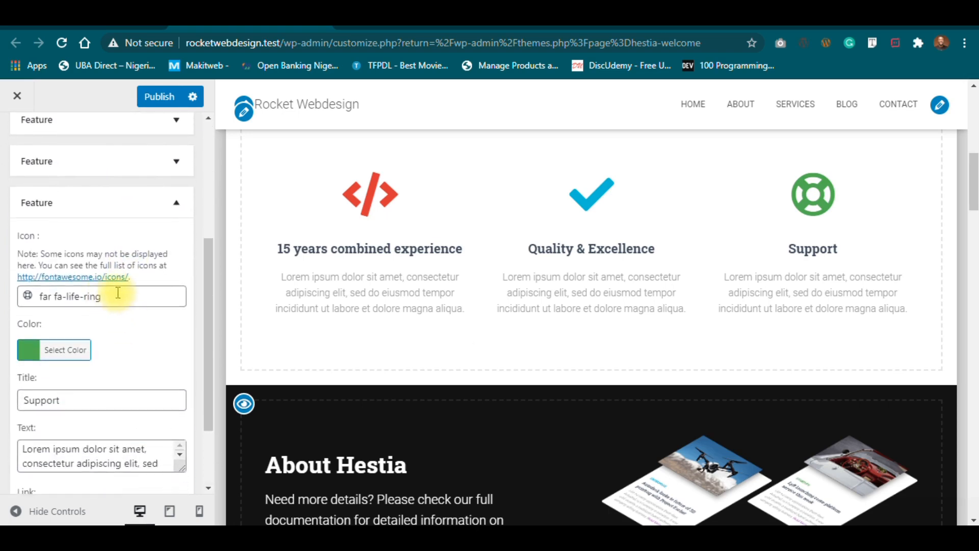
scroll(158, 361, "down", 2)
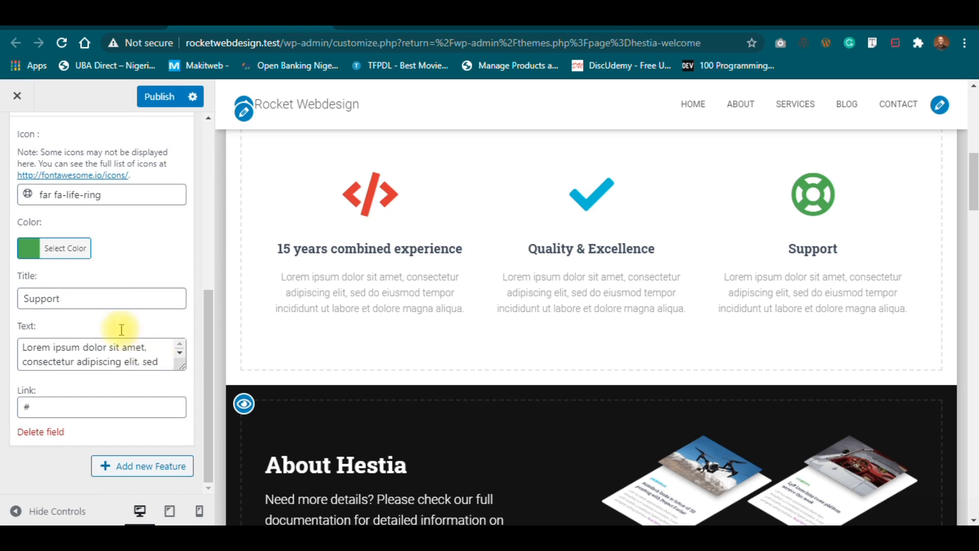
left_click(110, 302)
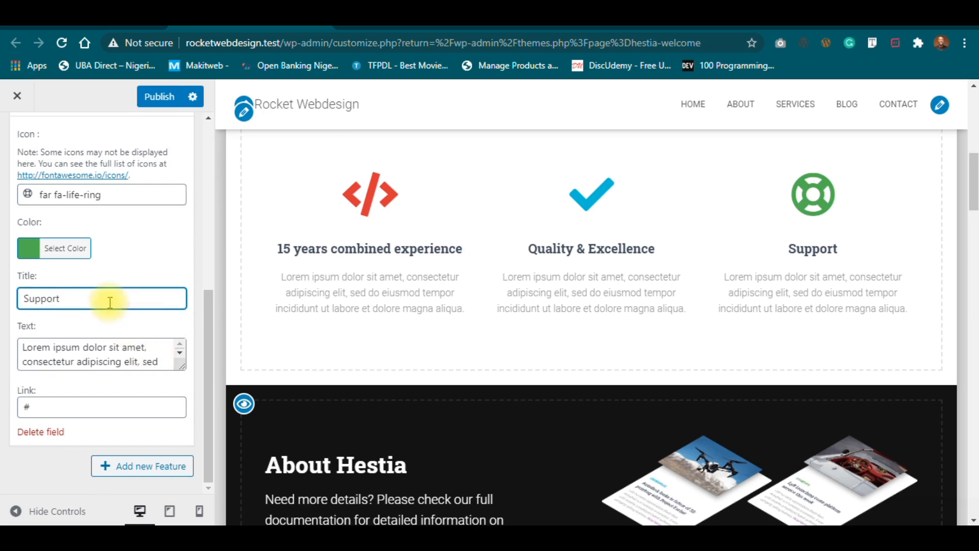
double_click(109, 302)
type("Professional")
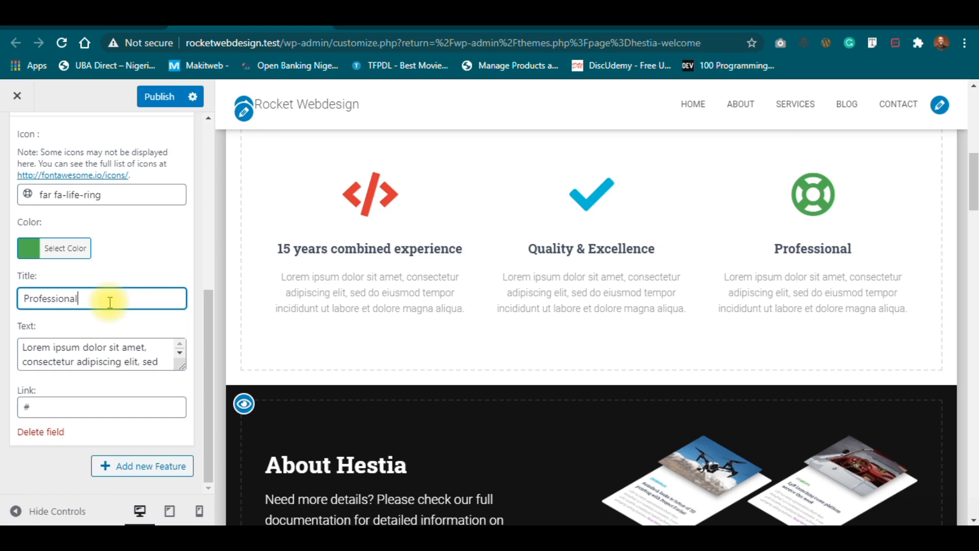
type("ism")
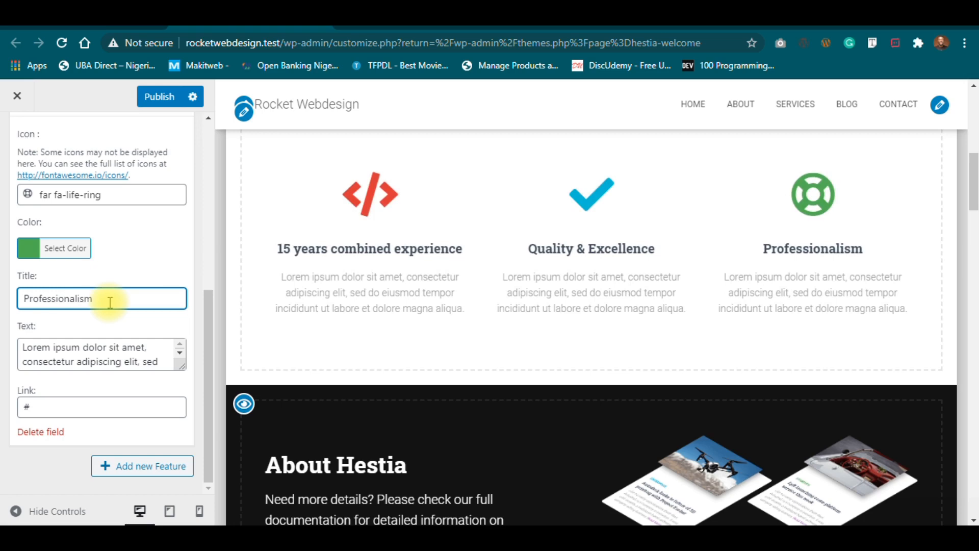
type(" & ")
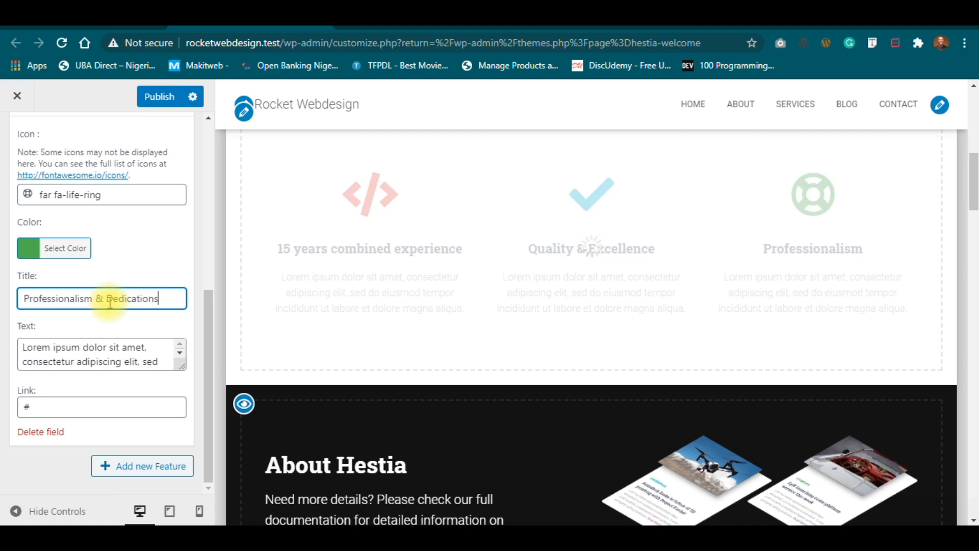
type("Dedications")
key("BackSpace")
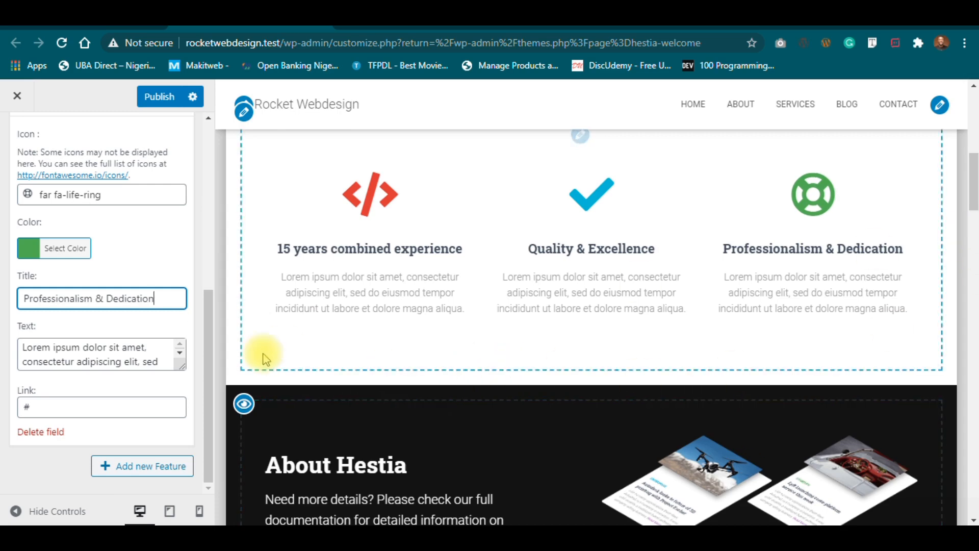
left_click(73, 406)
left_click_drag(71, 405, 3, 417)
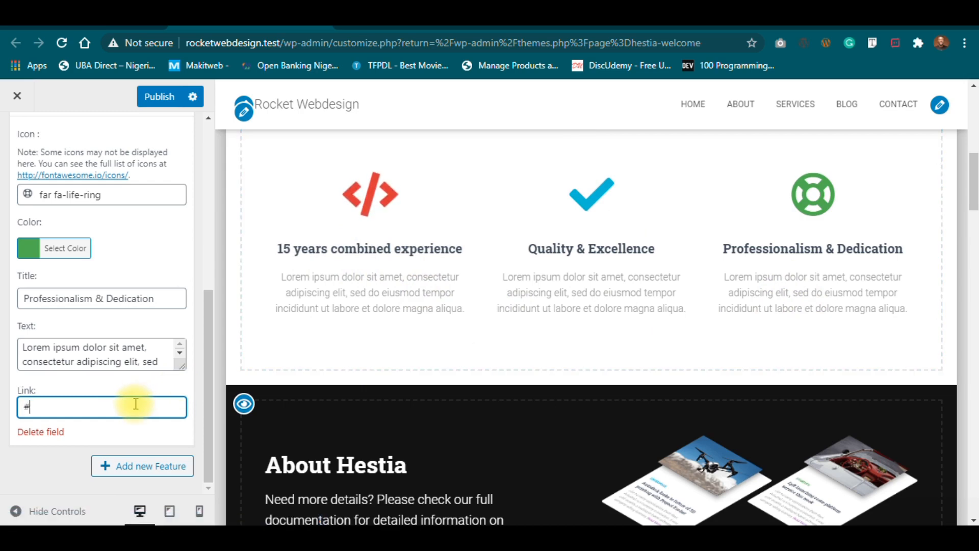
Change the third feature's link from '#' to '/about' and copy it.
key("BackSpace")
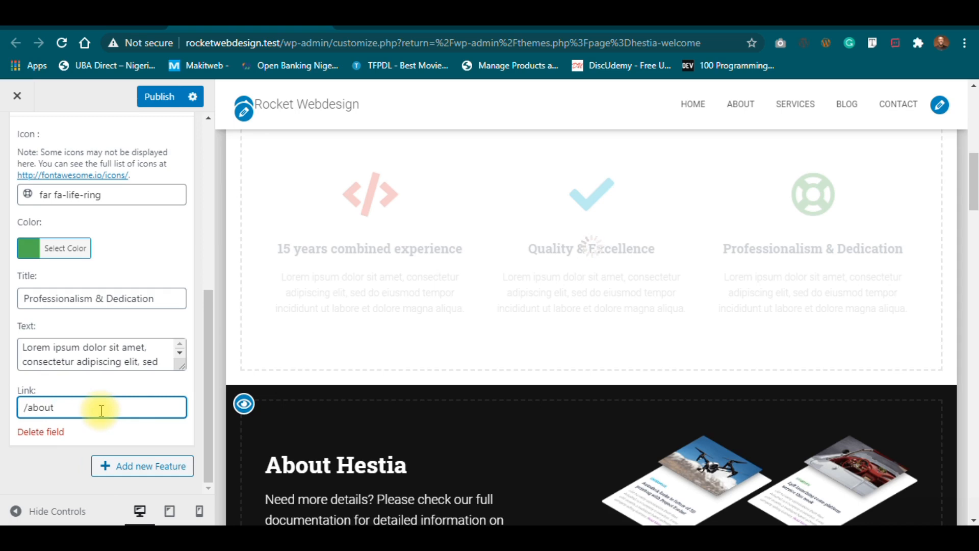
left_click_drag(102, 411, 3, 410)
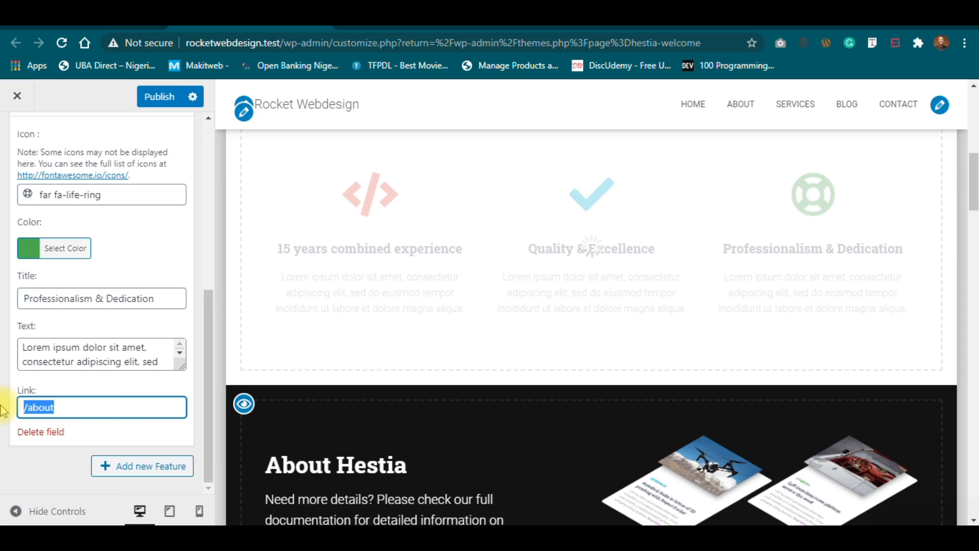
scroll(131, 227, "up", 5)
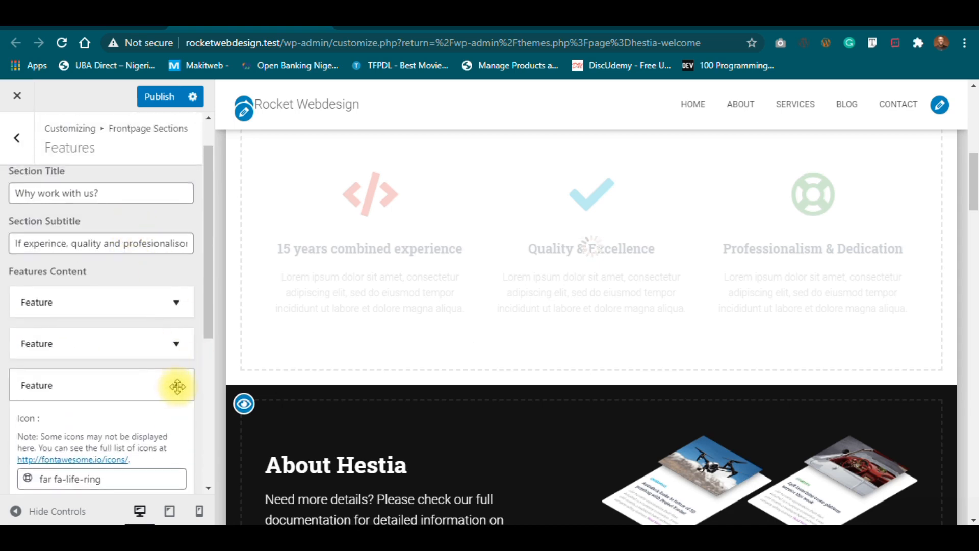
Set the first feature's link to '/about'.
left_click(176, 386)
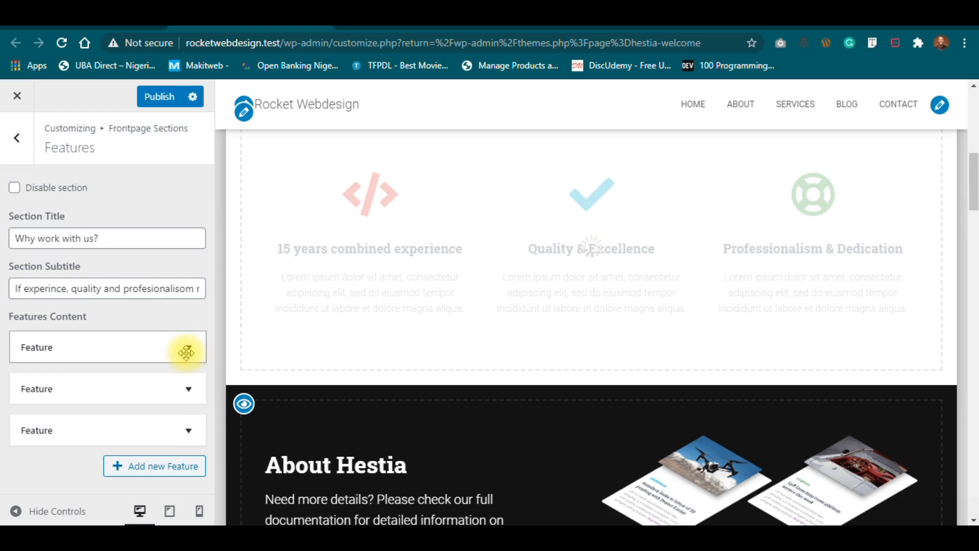
left_click(189, 342)
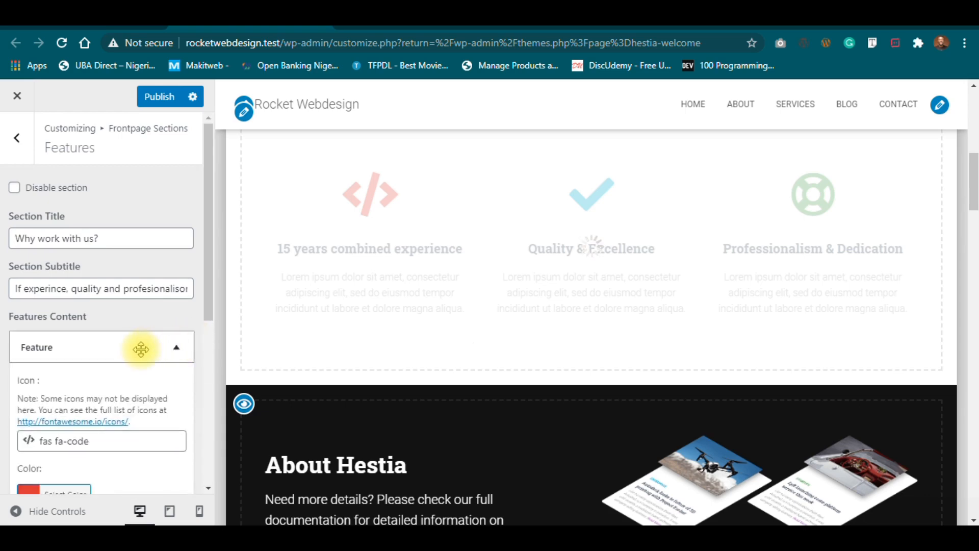
scroll(140, 345, "down", 5)
left_click(111, 345)
key("BackSpace")
type("/about")
scroll(141, 172, "up", 1)
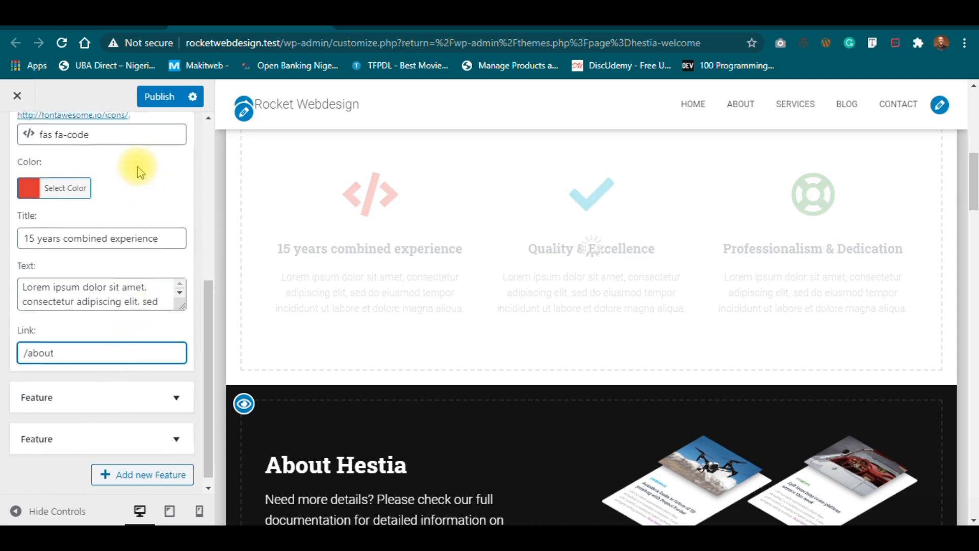
scroll(137, 168, "up", 6)
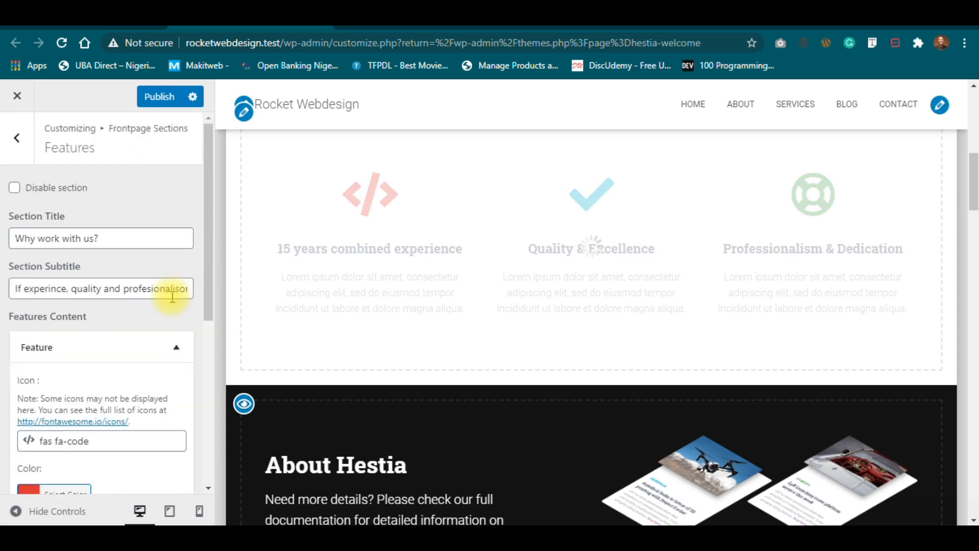
left_click(176, 350)
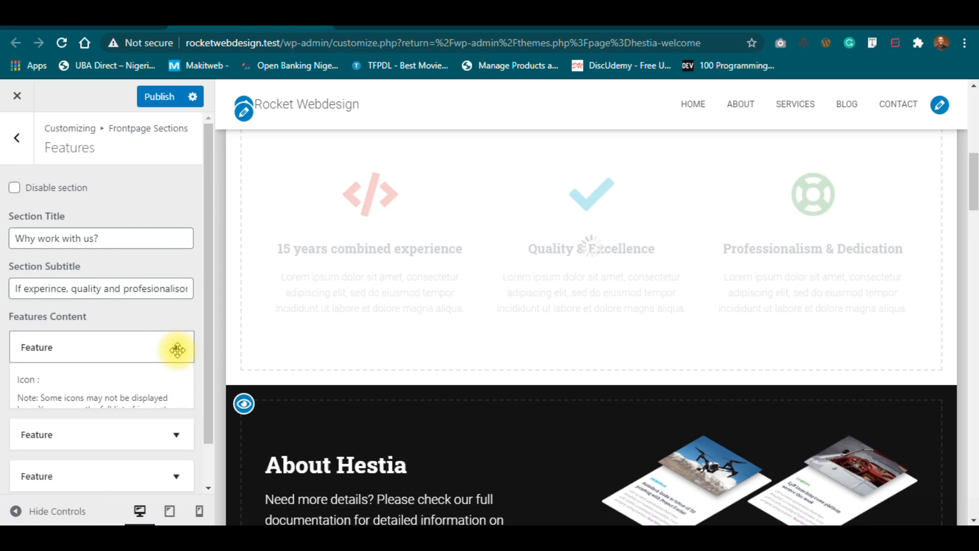
Point the second feature's link to '/about' and publish the changes.
left_click(185, 391)
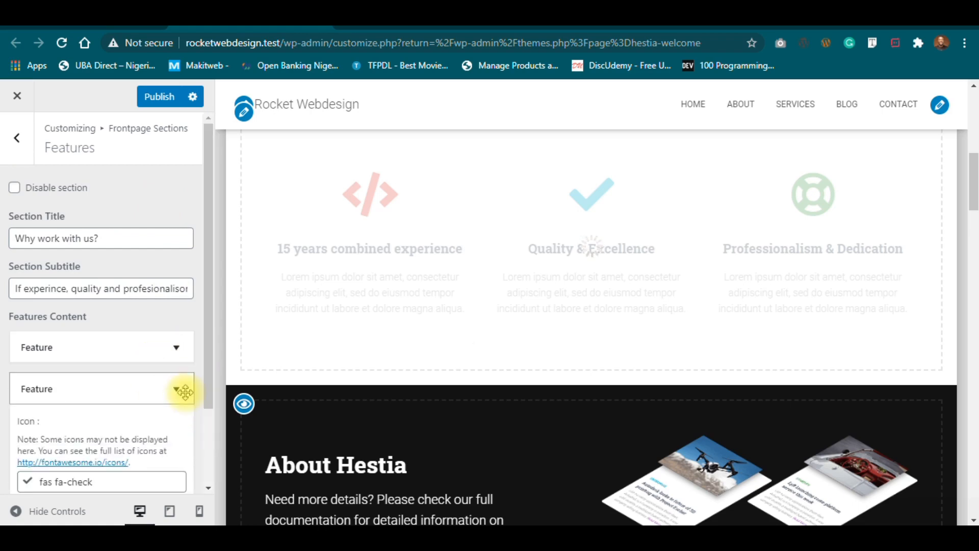
scroll(146, 386, "down", 2)
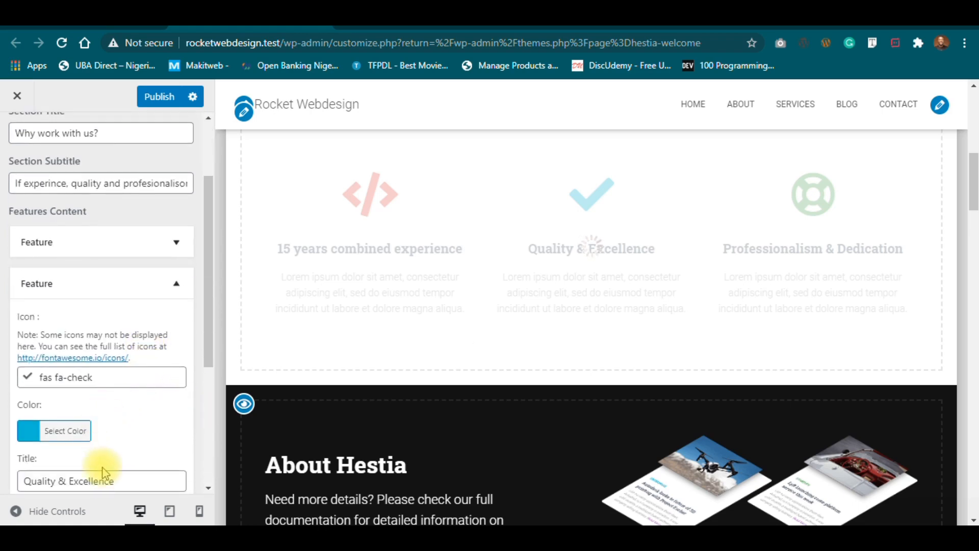
scroll(131, 406, "down", 1)
scroll(131, 407, "down", 4)
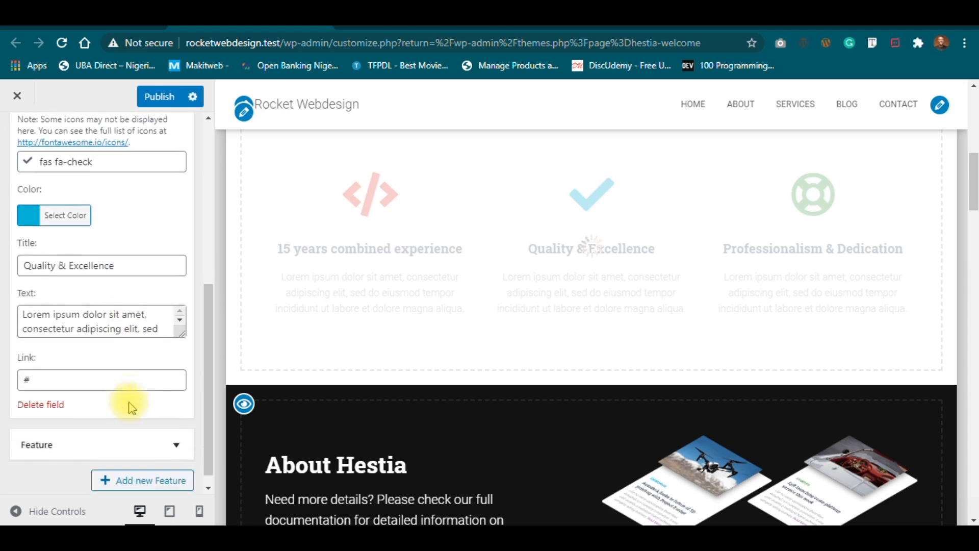
left_click(104, 368)
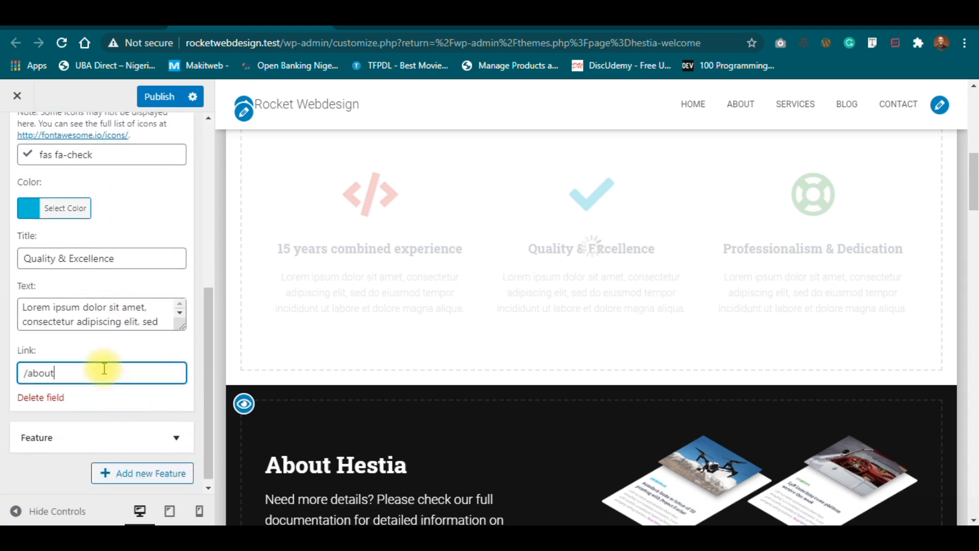
left_click(161, 103)
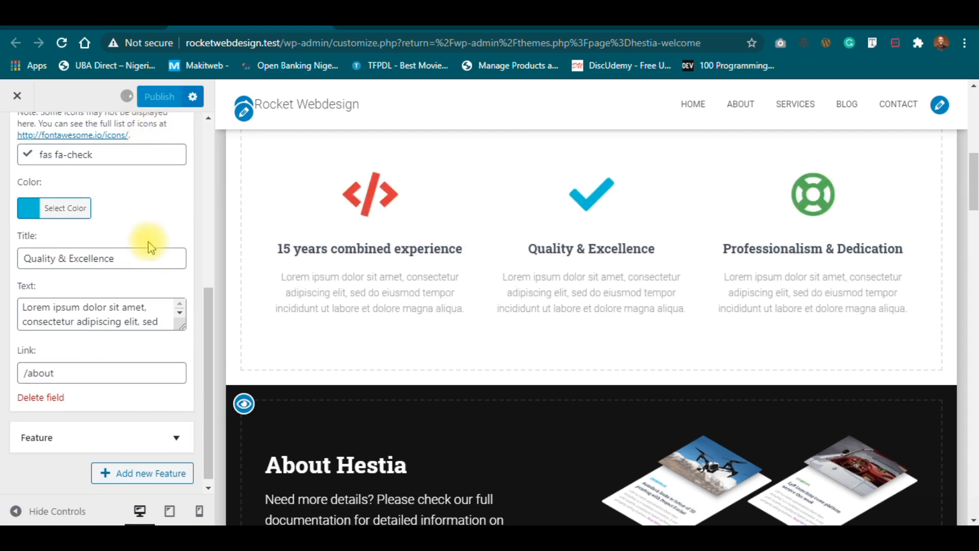
scroll(185, 360, "up", 6)
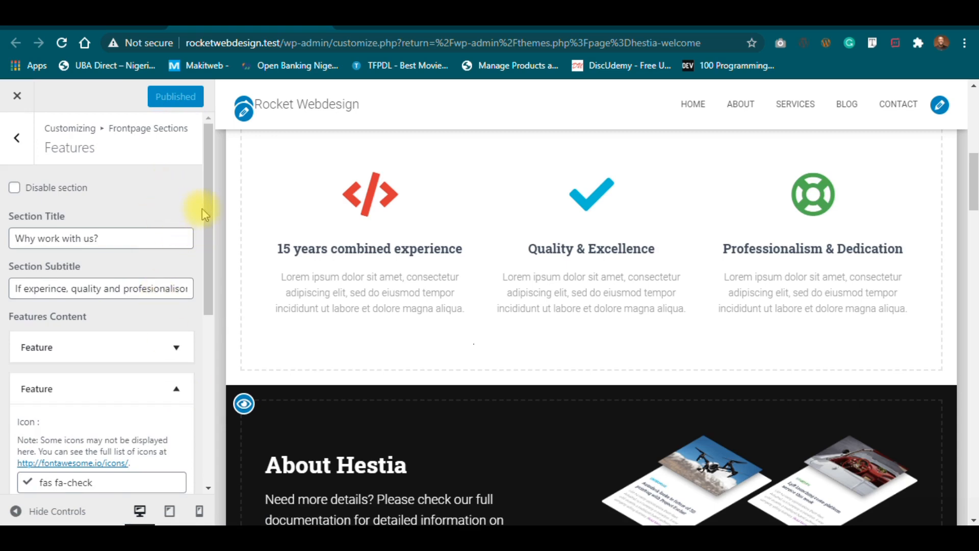
Collapse the open feature's settings and bring the 'Why work with us?' Features section into the preview.
left_click_drag(206, 228, 208, 397)
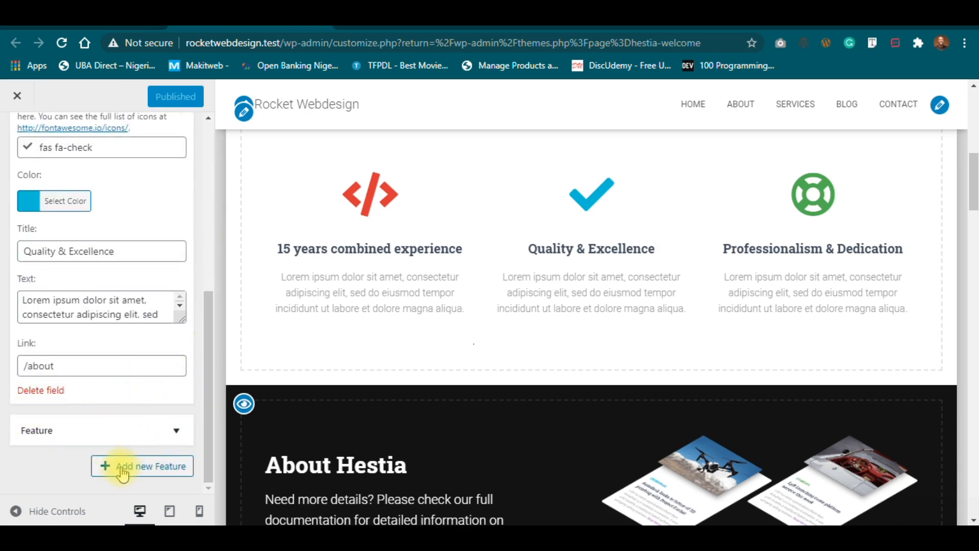
mouse_move(972, 176)
left_mouse_down()
mouse_move(973, 162)
mouse_move(975, 185)
mouse_move(974, 176)
left_mouse_up()
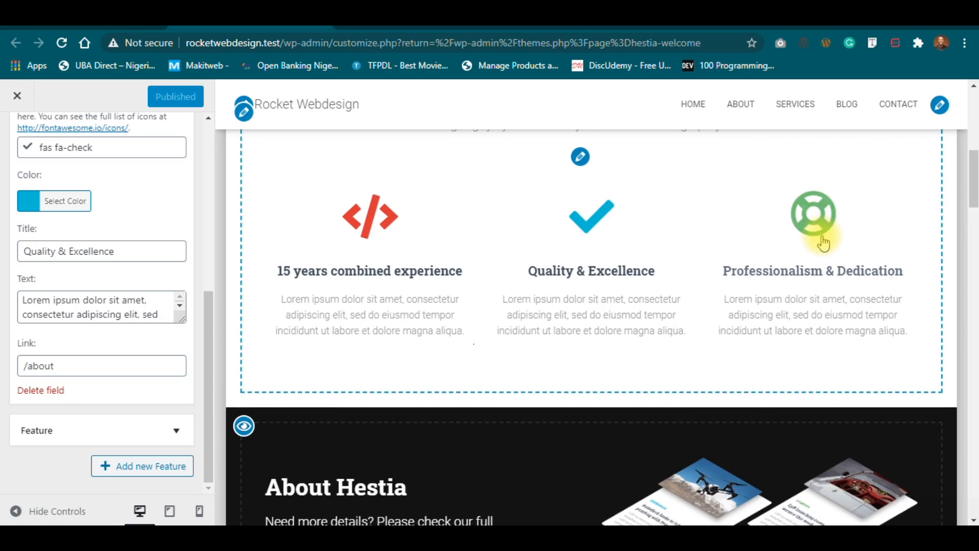
mouse_move(974, 192)
left_mouse_down()
mouse_move(974, 171)
mouse_move(975, 187)
left_mouse_up()
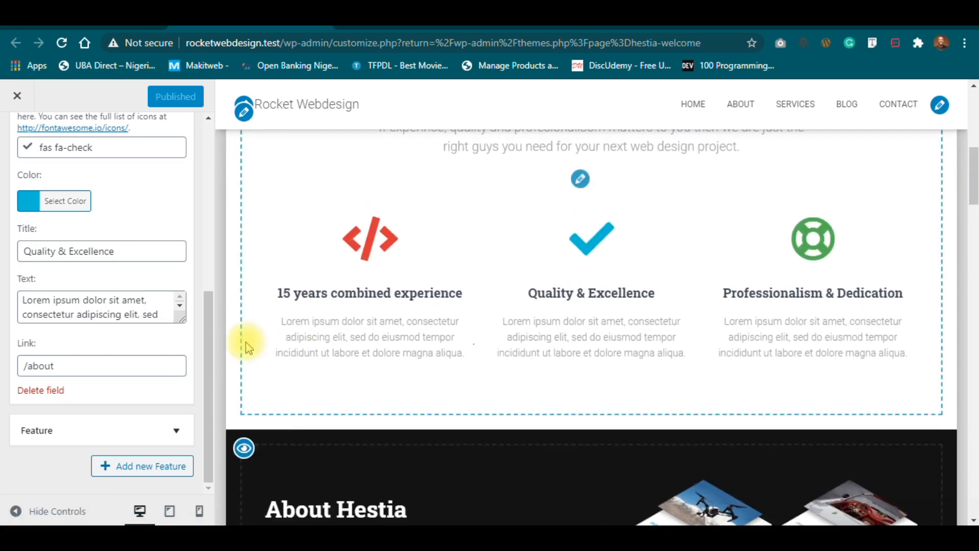
left_click_drag(207, 361, 210, 255)
left_click(173, 263)
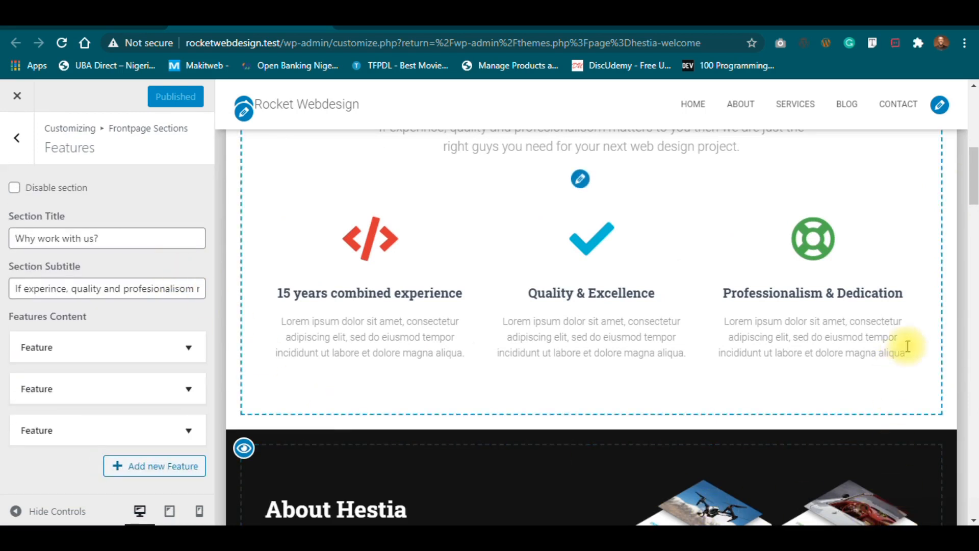
left_click_drag(971, 175, 969, 289)
left_click(903, 511)
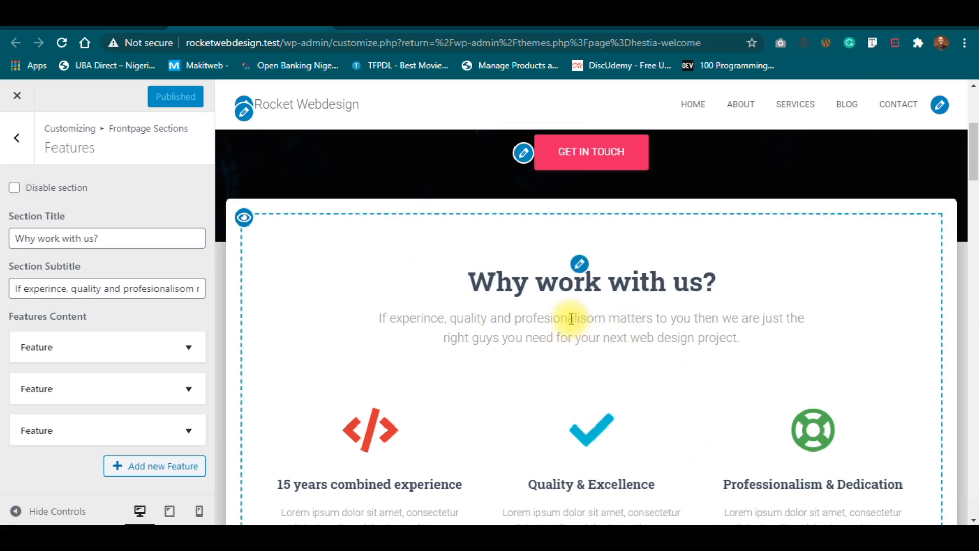
left_click(15, 188)
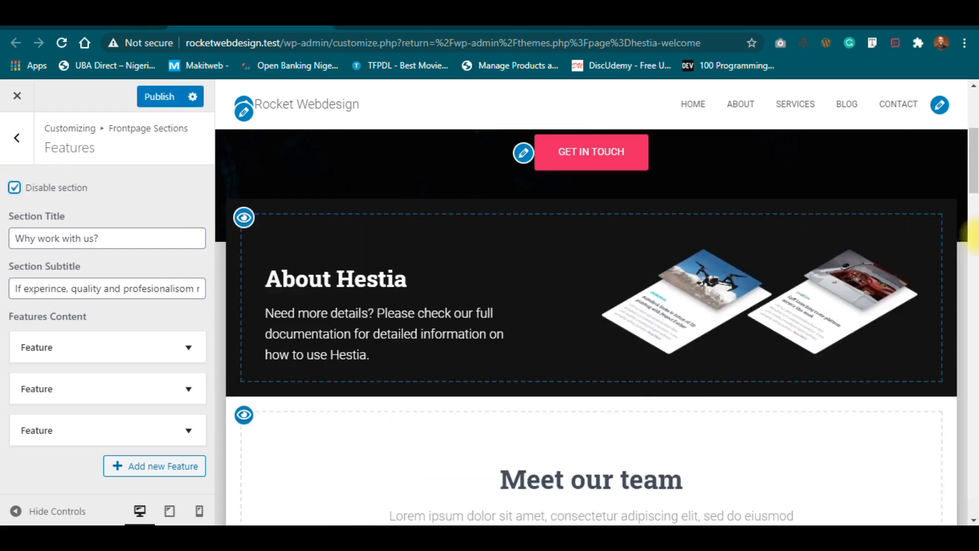
left_click_drag(972, 171, 972, 128)
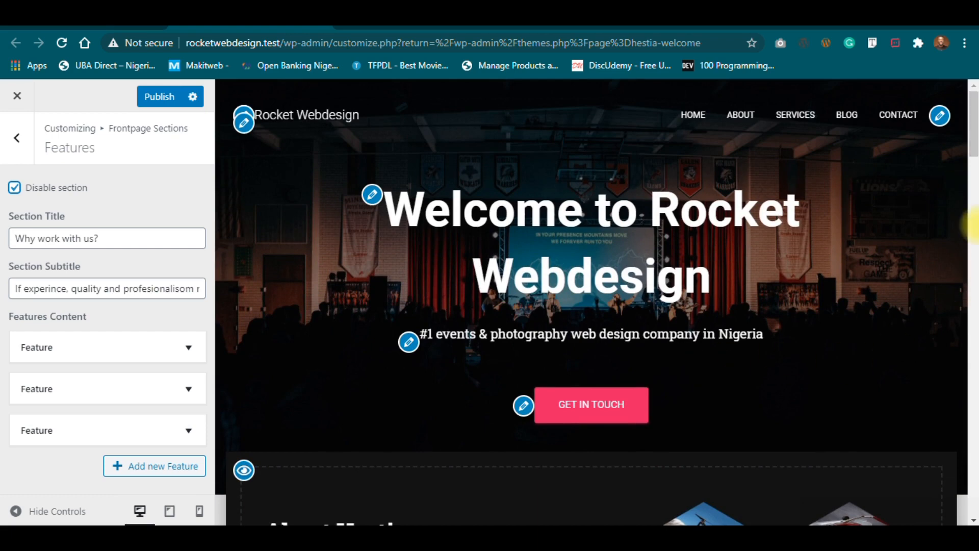
mouse_move(972, 153)
left_mouse_down()
mouse_move(972, 166)
mouse_move(972, 140)
left_mouse_up()
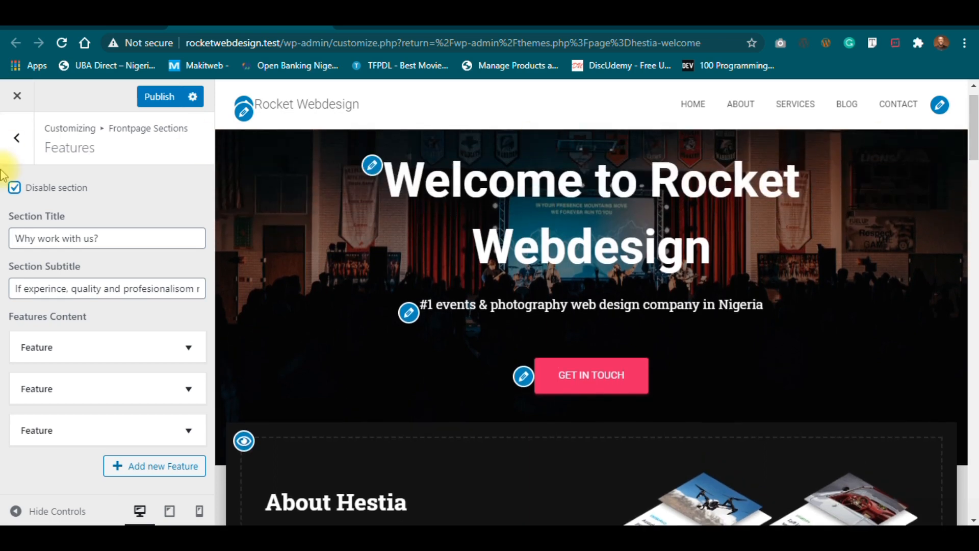
left_click(14, 189)
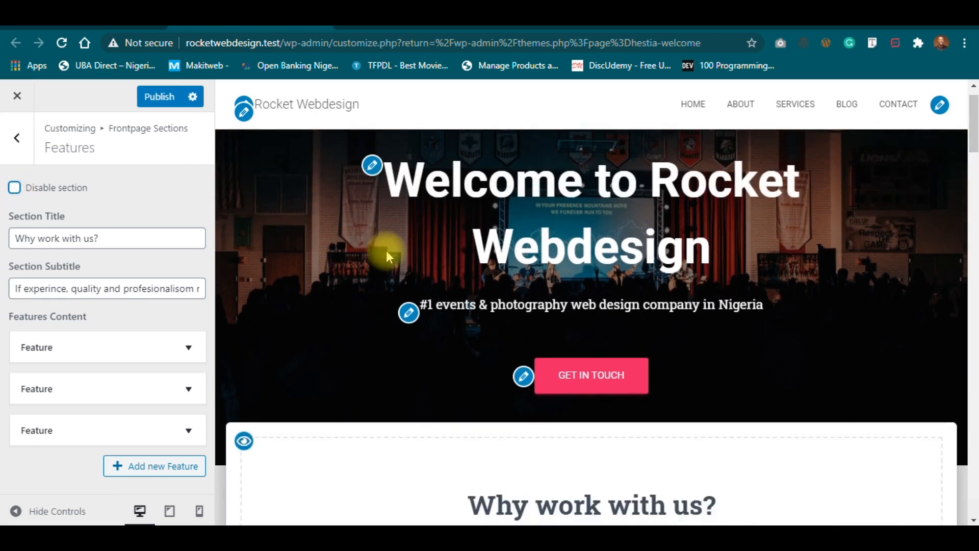
left_click_drag(973, 141, 974, 162)
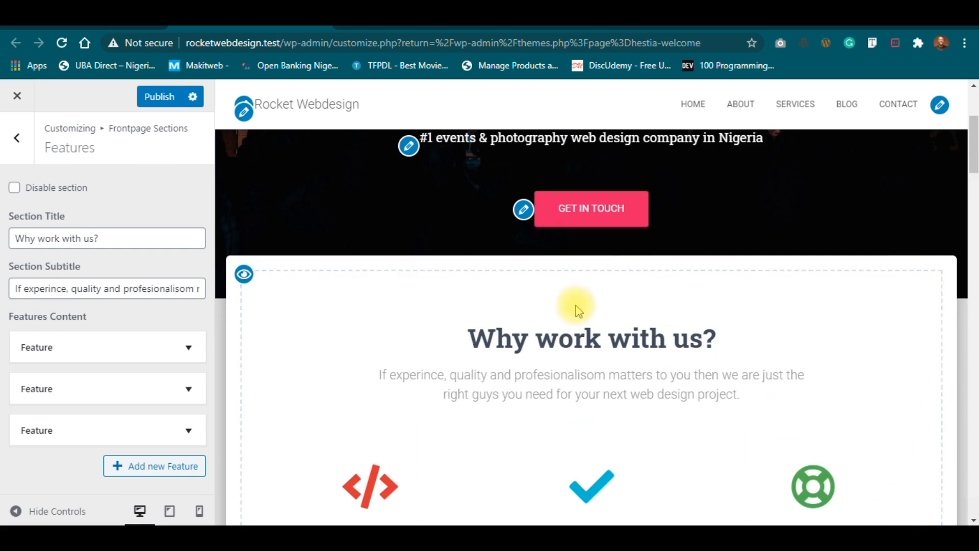
Look at the About section, then open the Team section settings titled 'Meet our team'.
left_click(18, 137)
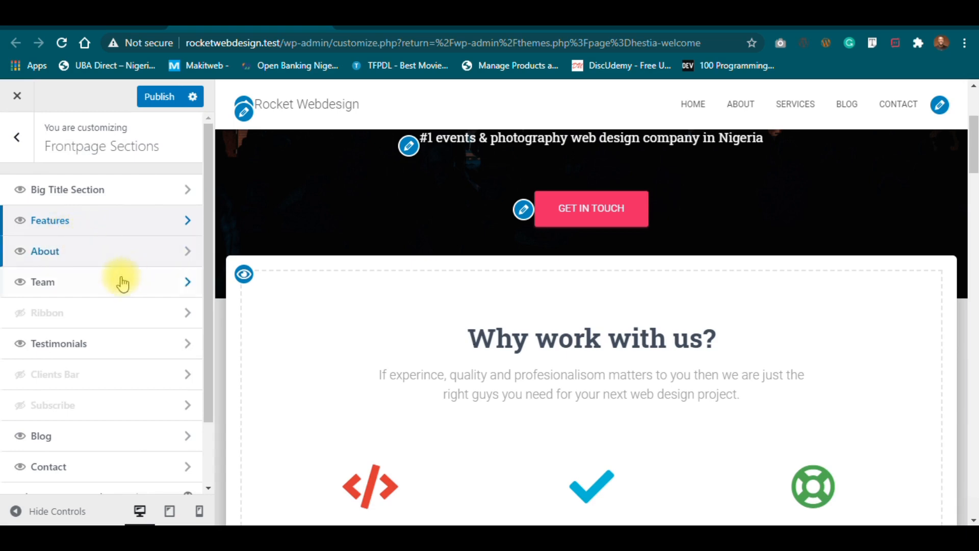
left_click(117, 259)
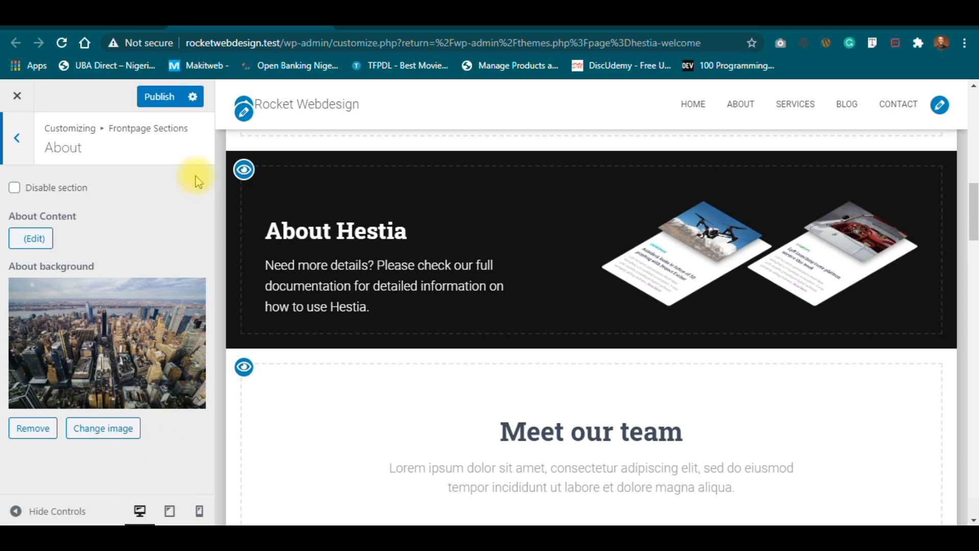
left_click(14, 143)
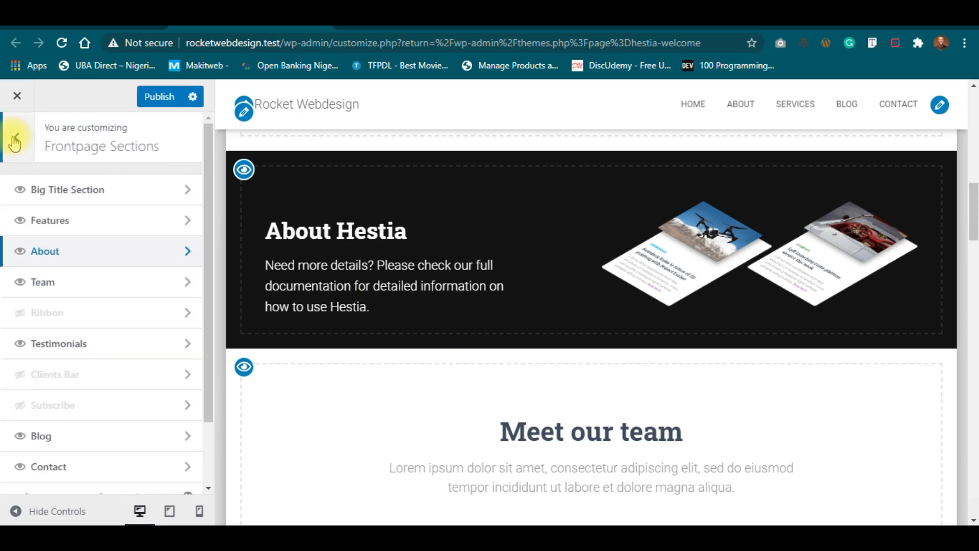
left_click(135, 284)
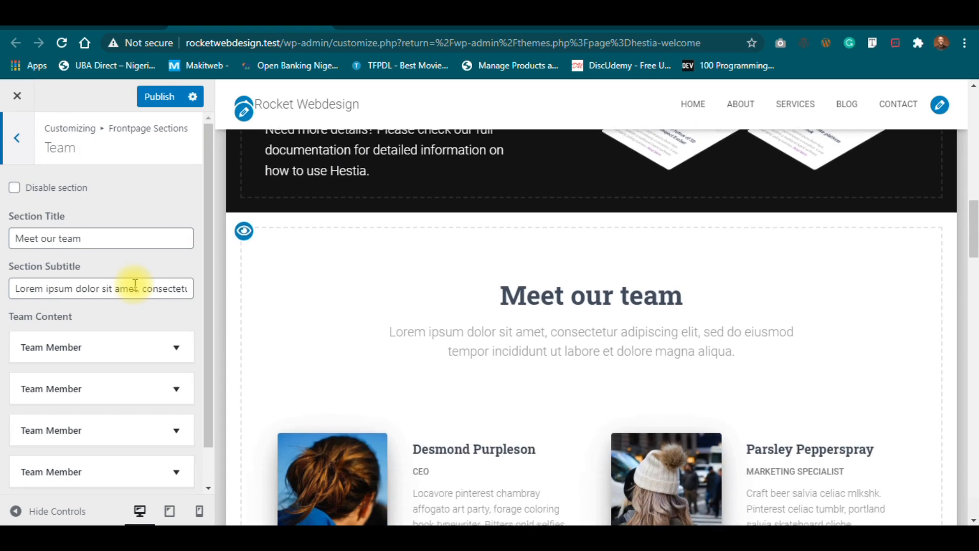
Insert 'excellent' into the Team title so it reads 'Meet our excellent team'.
left_click_drag(973, 232, 973, 247)
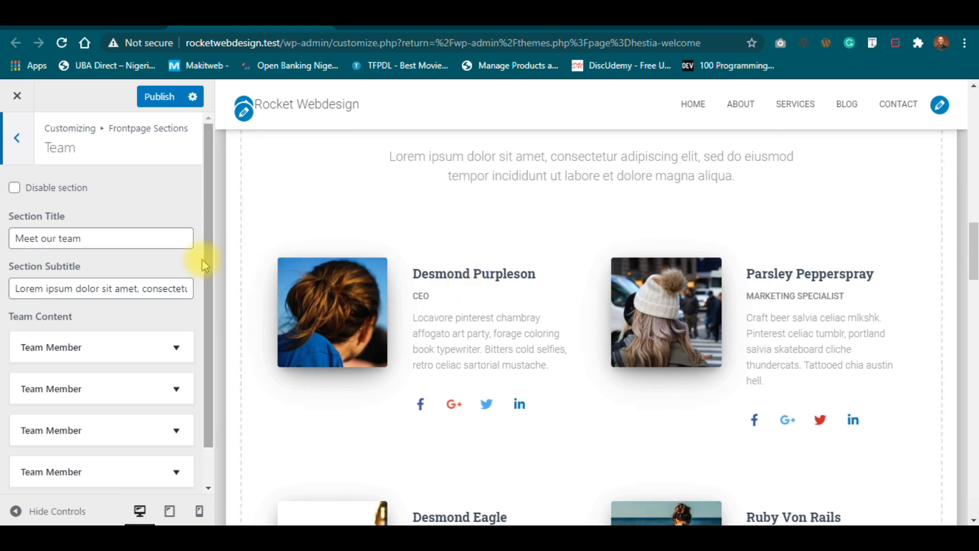
left_click_drag(974, 242, 975, 217)
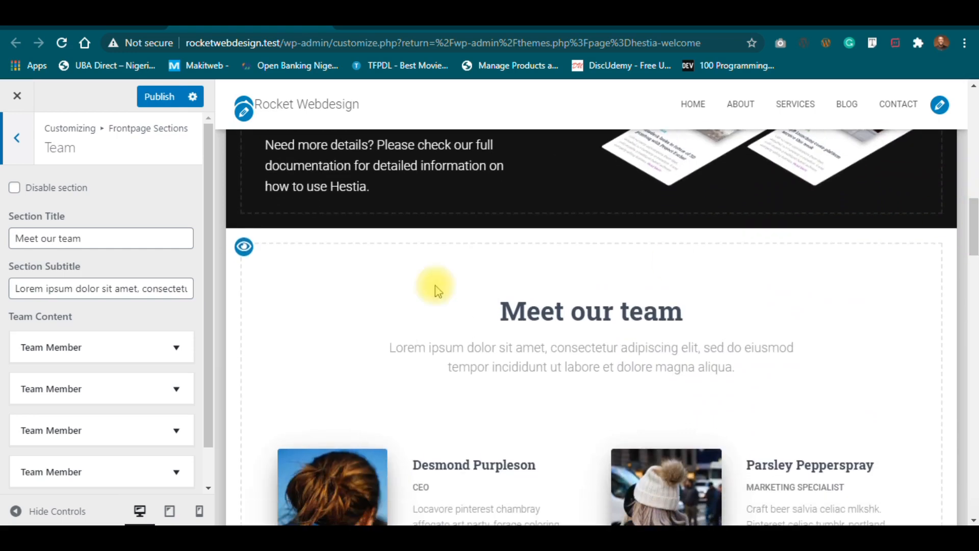
left_click(100, 237)
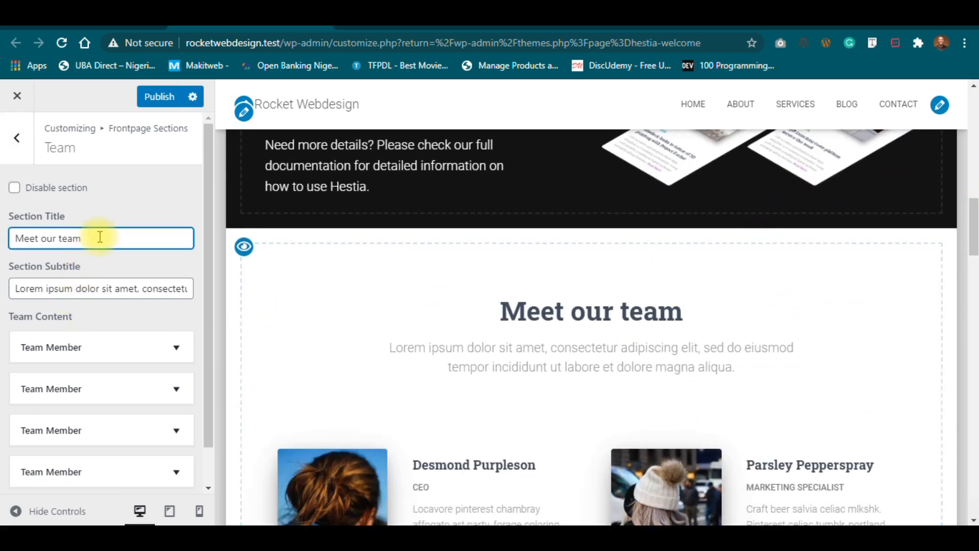
left_click(60, 238)
type("excellent")
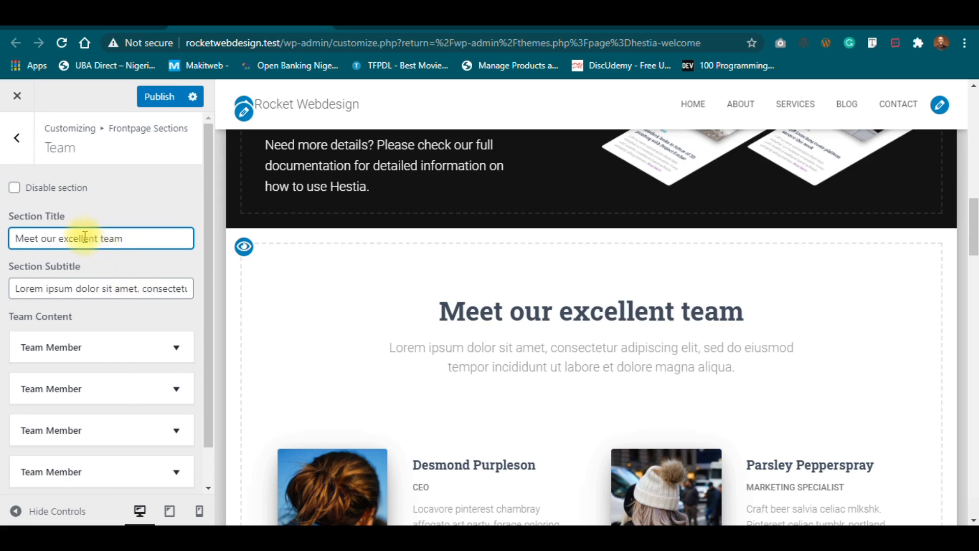
left_click(149, 293)
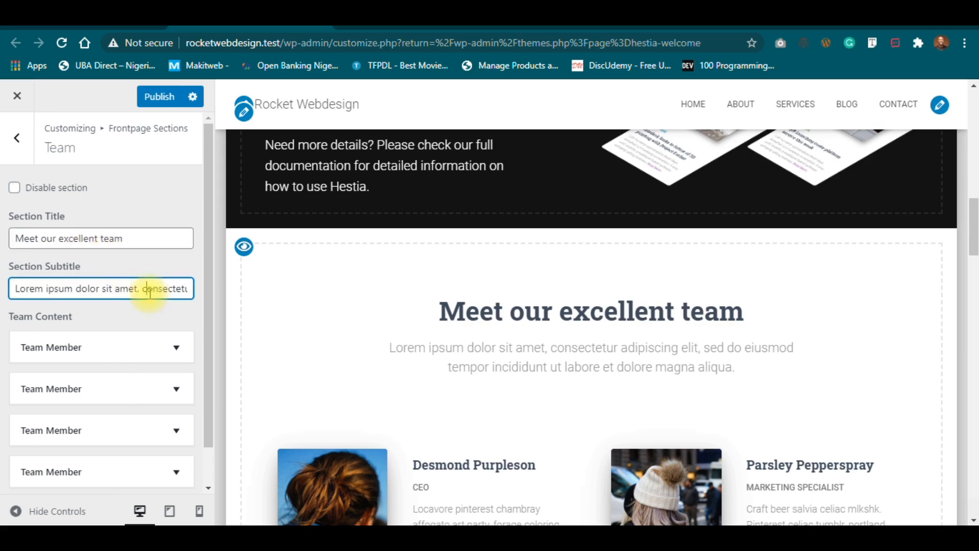
Replace the Team subtitle with 'We have over 2 decades combined experience in the web desing and events/photography industry all together', without a final period.
key("ctrl+a")
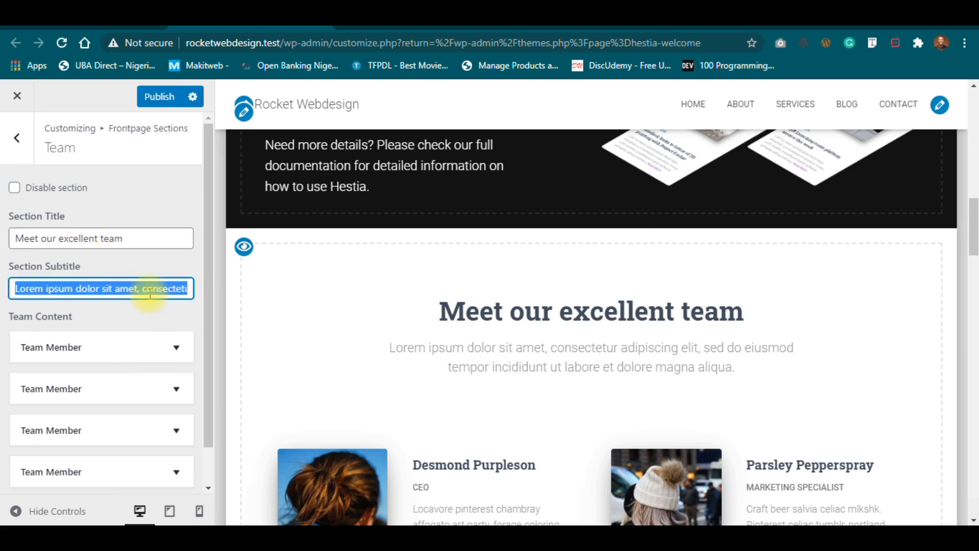
type("W")
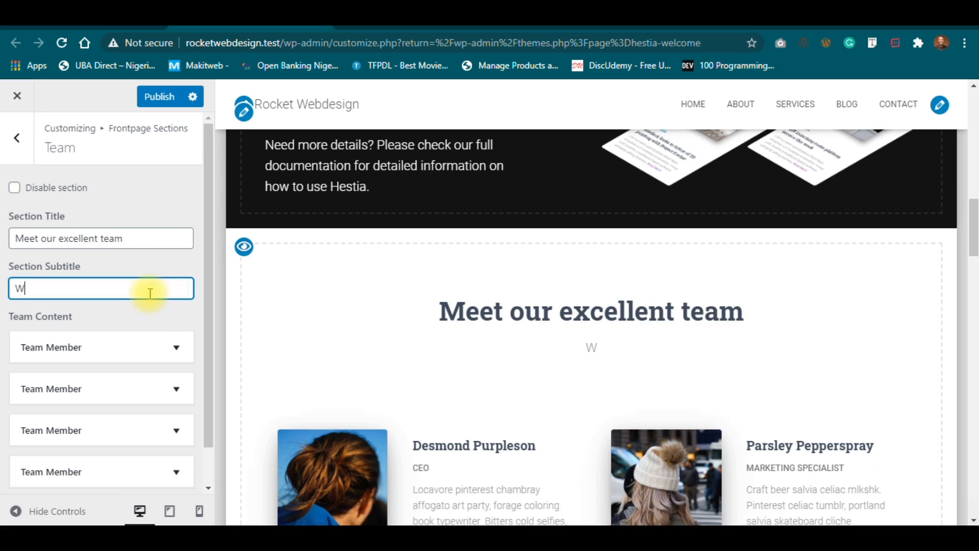
type("e have over")
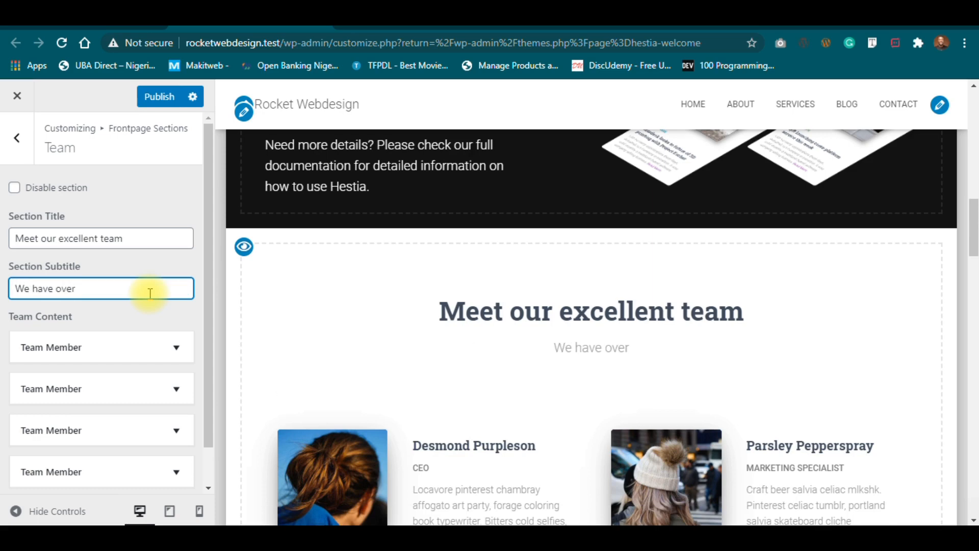
type("2 decam")
key("BackSpace")
key("BackSpace")
type("ades combined ")
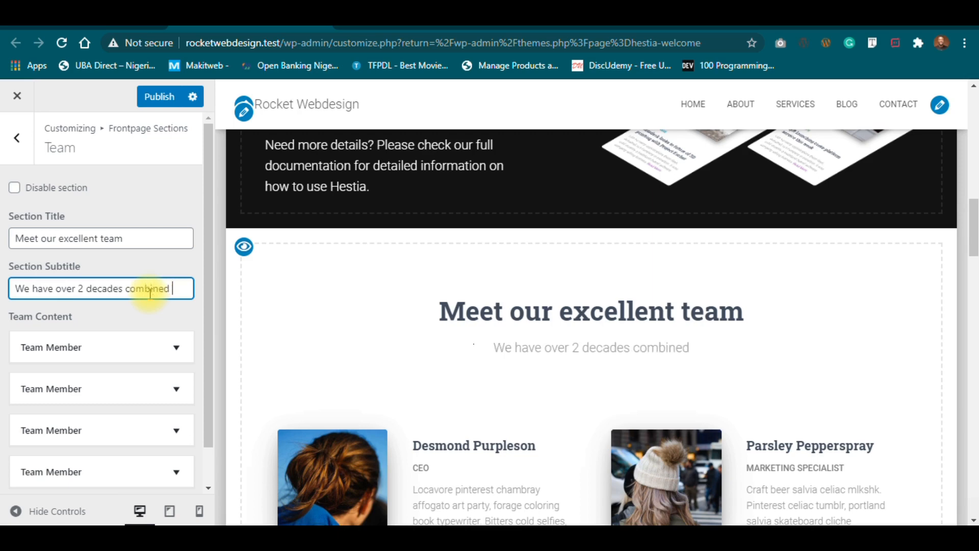
type("expie")
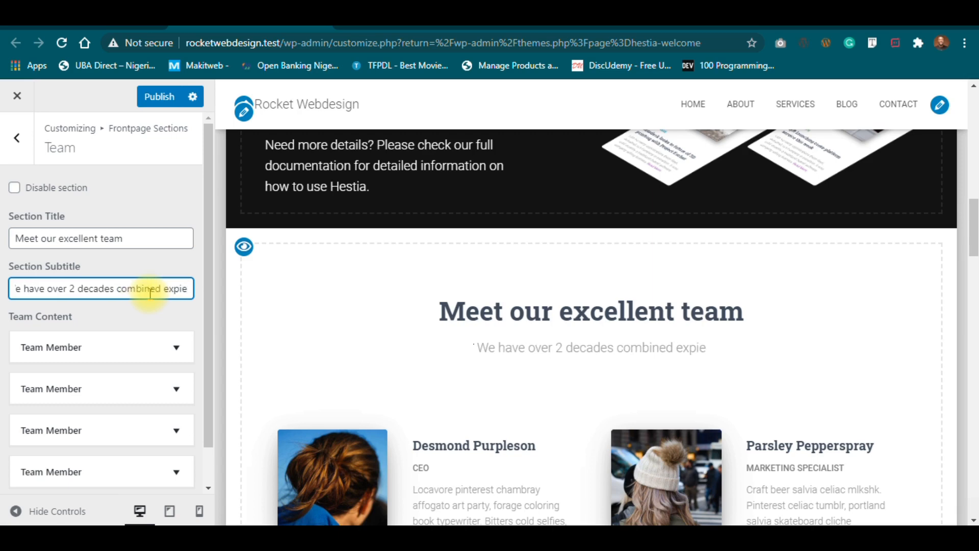
type("reinc")
key("BackSpace")
key("BackSpace")
key("BackSpace")
key("BackSpace")
key("BackSpace")
key("BackSpace")
key("BackSpace")
type("erienc")
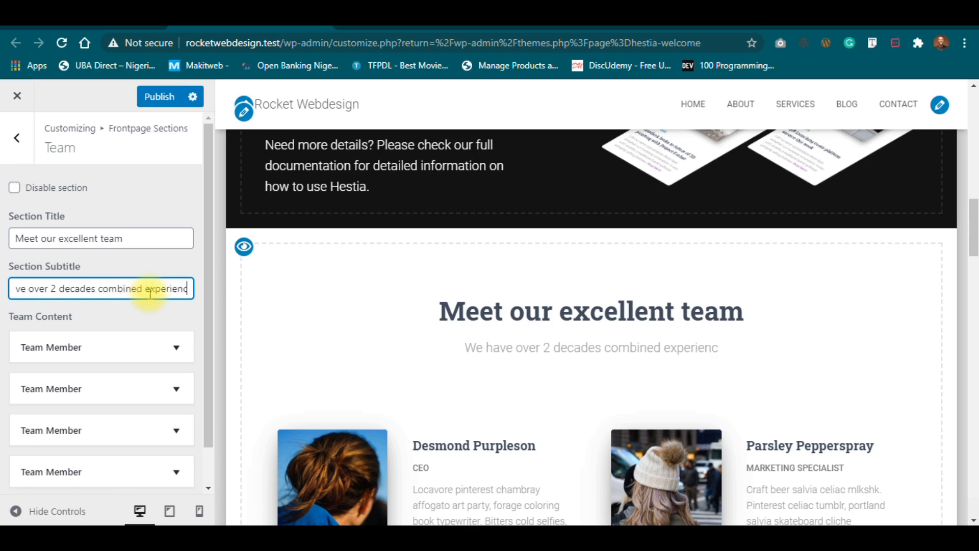
type("e in t")
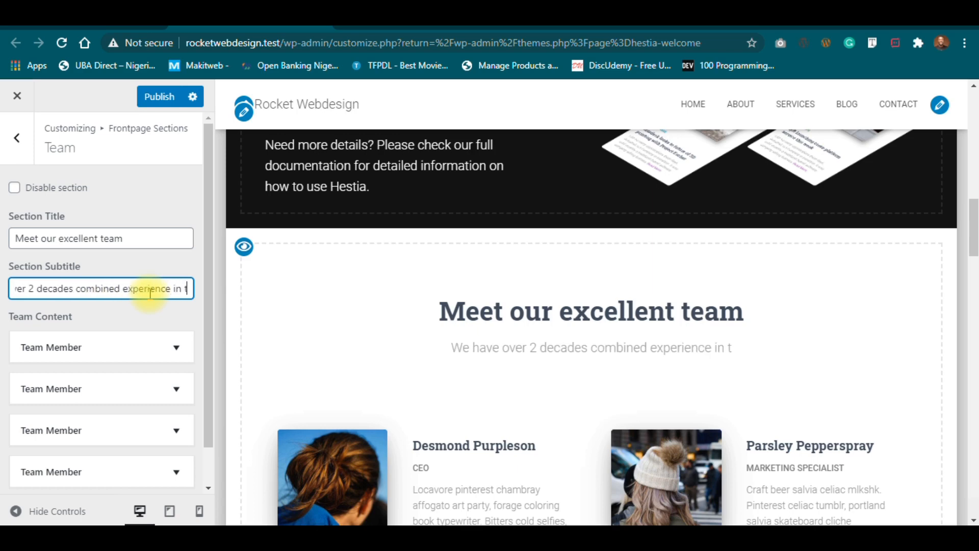
type("he web desing and ")
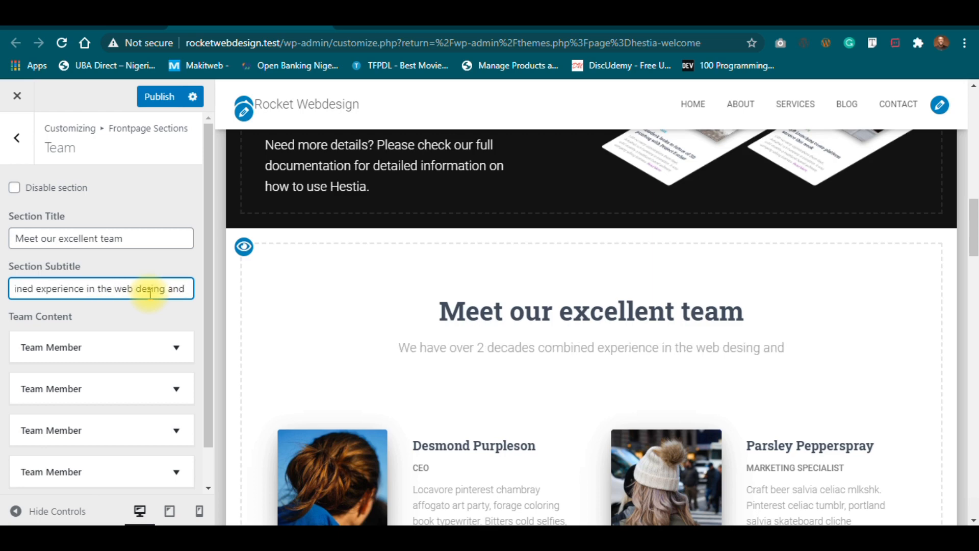
type("ev")
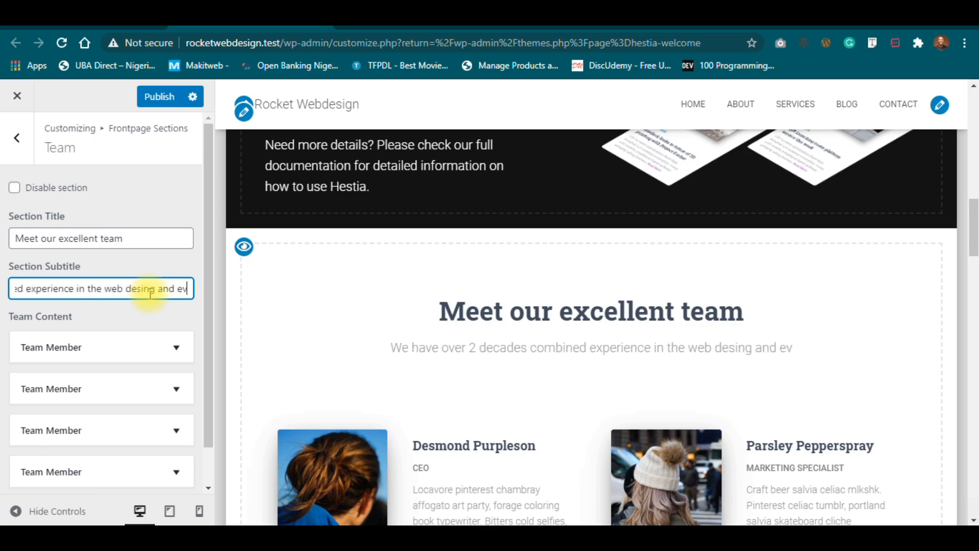
type("ents/")
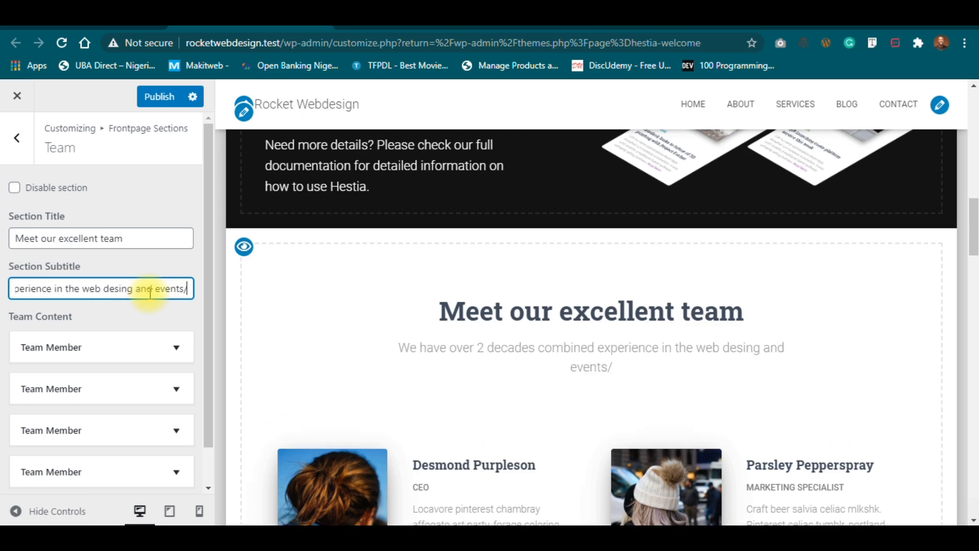
type("photo")
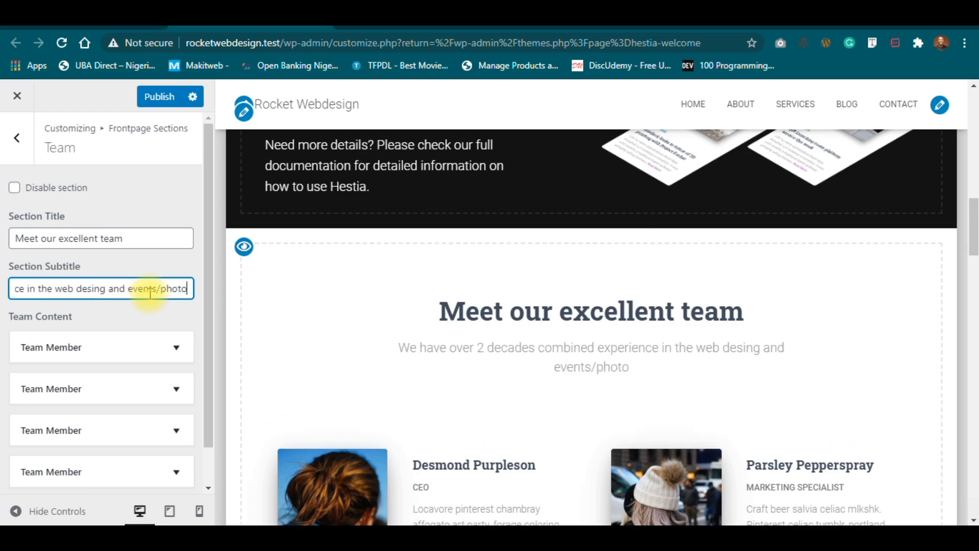
type("graphy i")
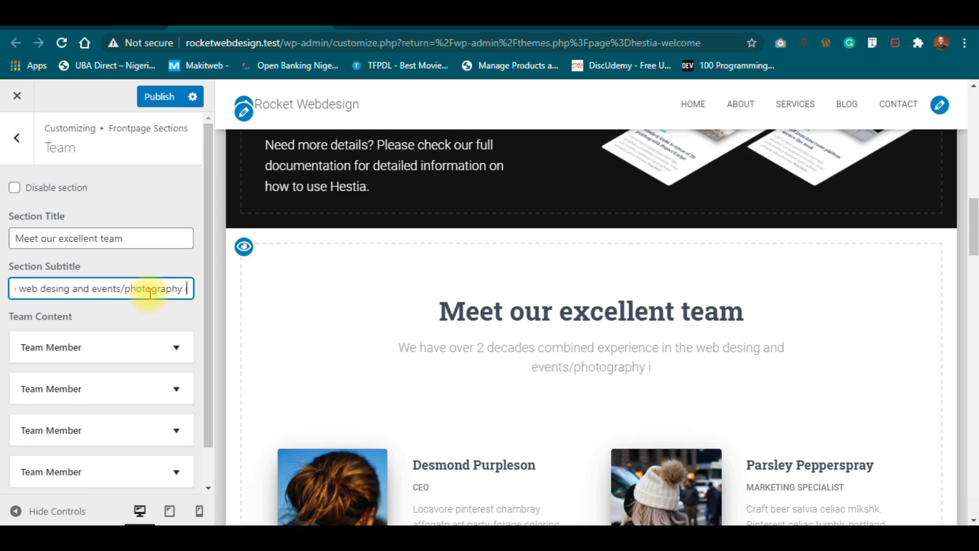
type("ndustry")
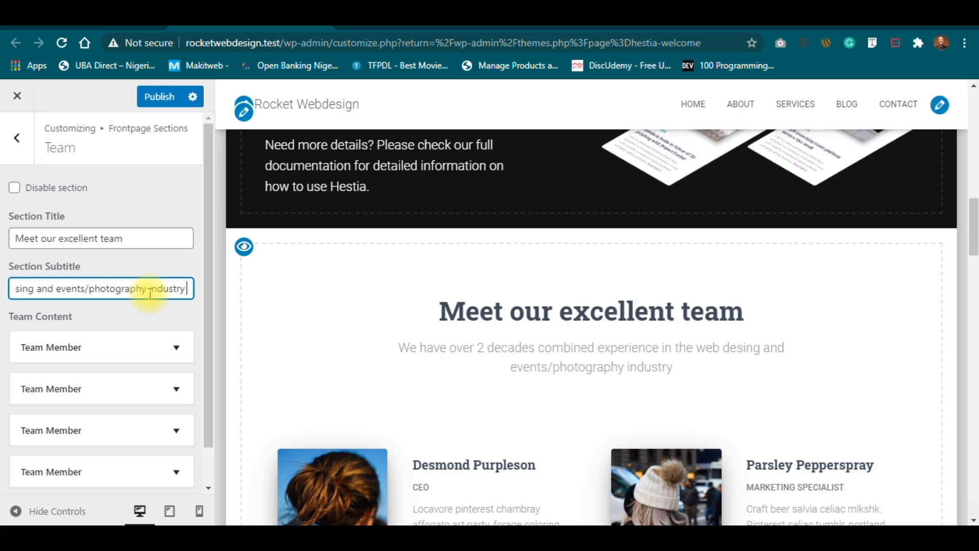
type(" all to")
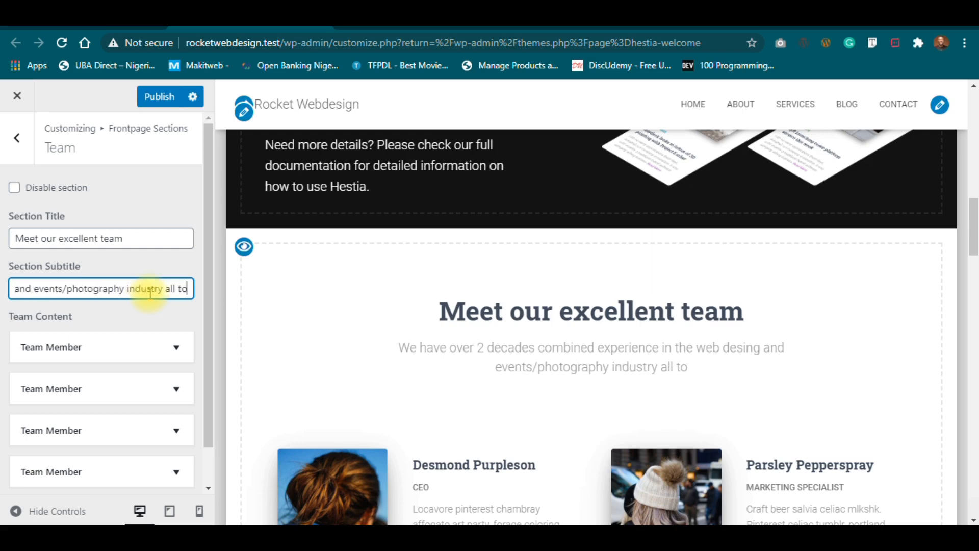
type("gether.")
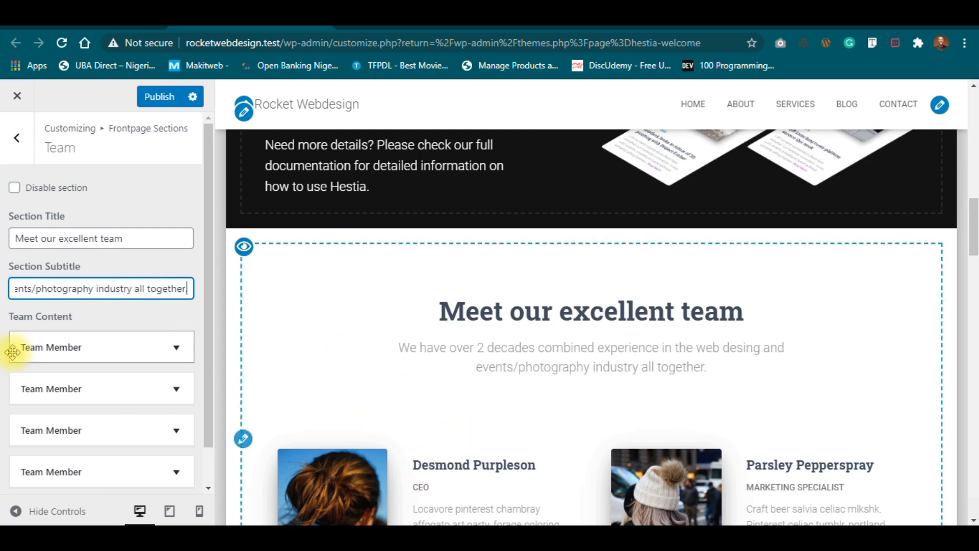
key("BackSpace")
left_click(110, 354)
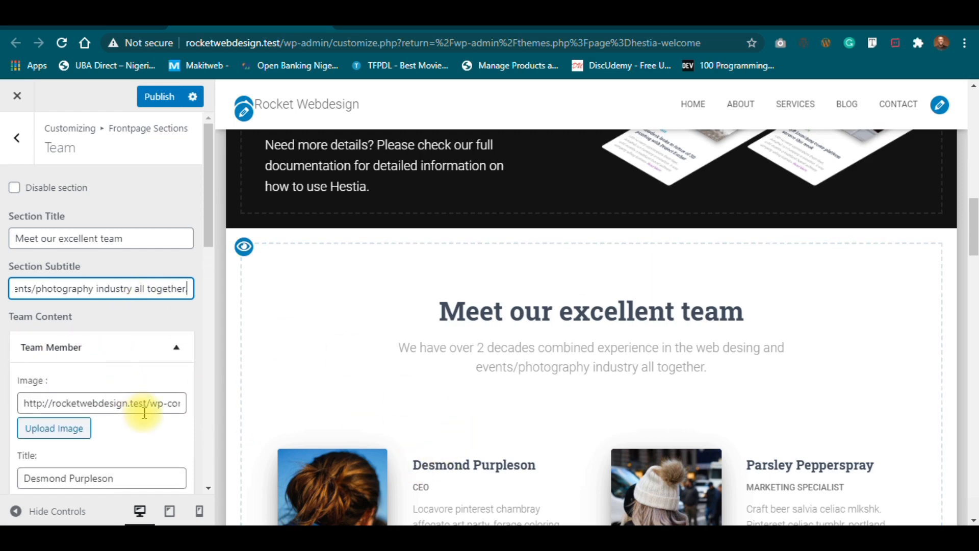
Open the Add Media library to pick a new photo for the first team member.
left_click_drag(206, 211, 209, 260)
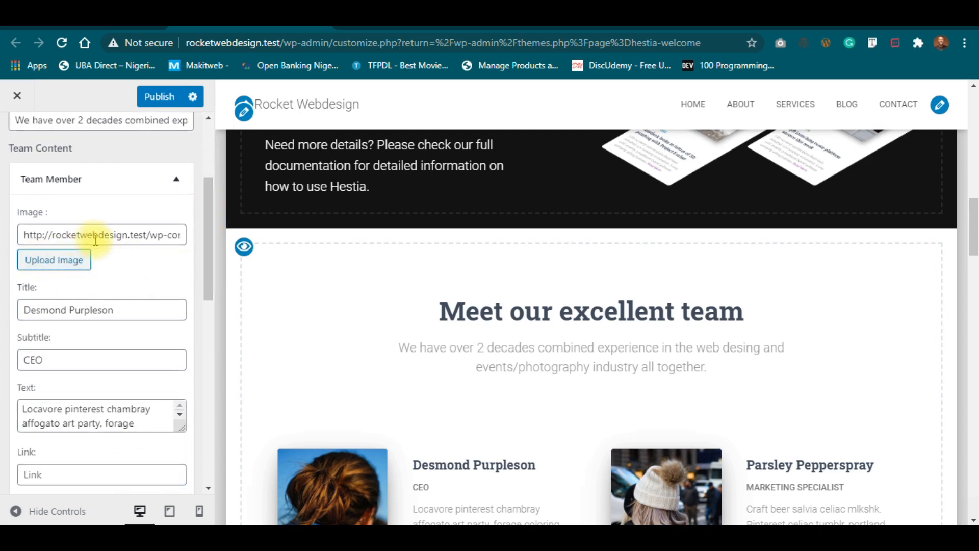
left_click(62, 264)
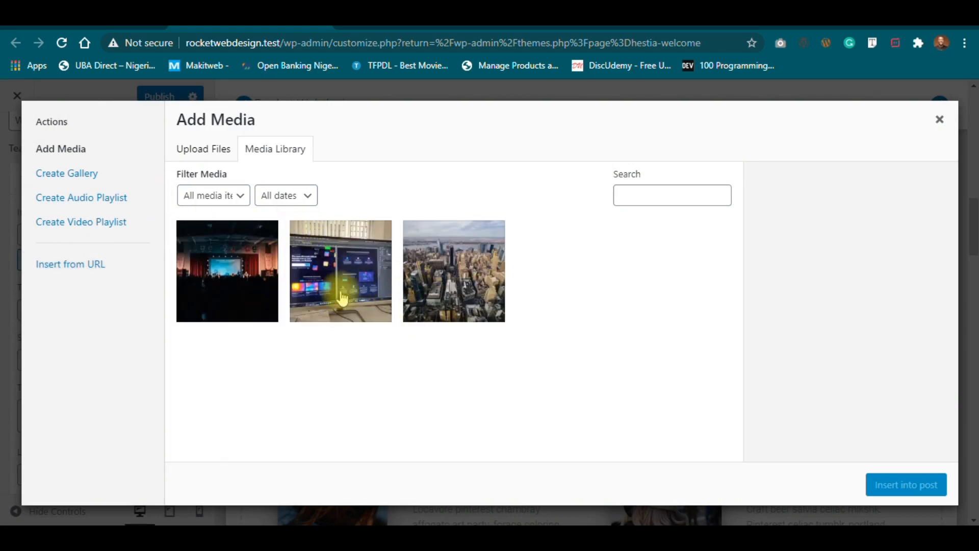
Close the media picker without changing the photo and scroll to the team member cards.
left_click(941, 121)
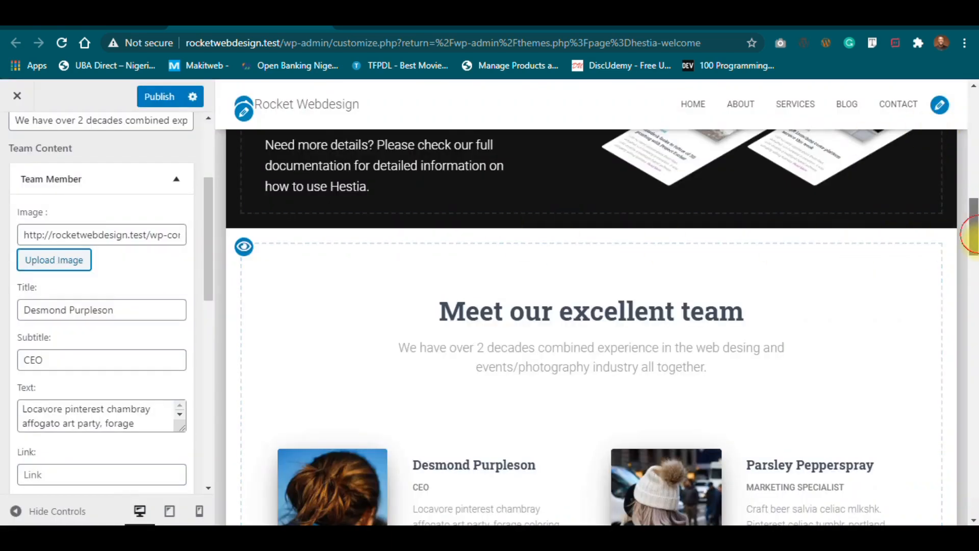
scroll(971, 255, "down", 5)
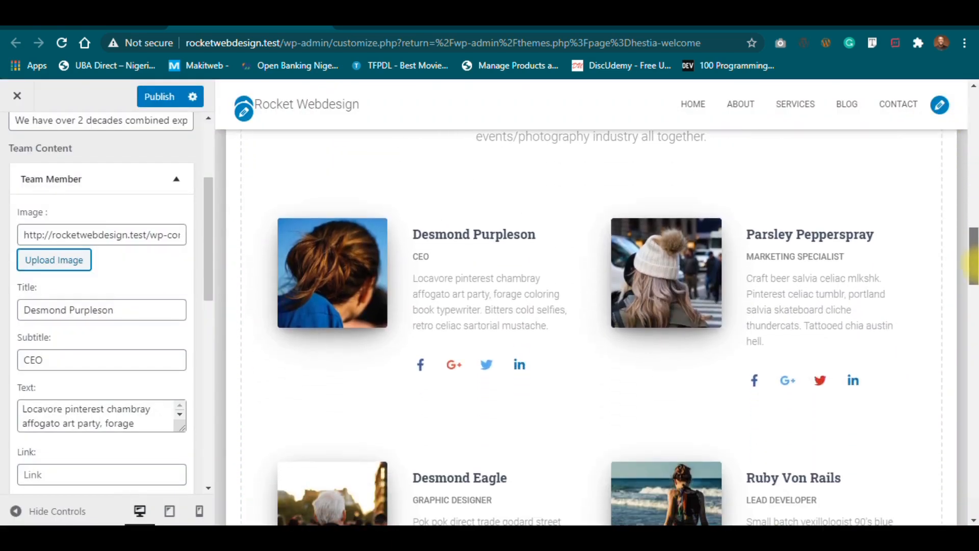
Replace the first team member's name with the new member's first name, keeping the CEO subtitle.
left_click_drag(124, 310, 2, 344)
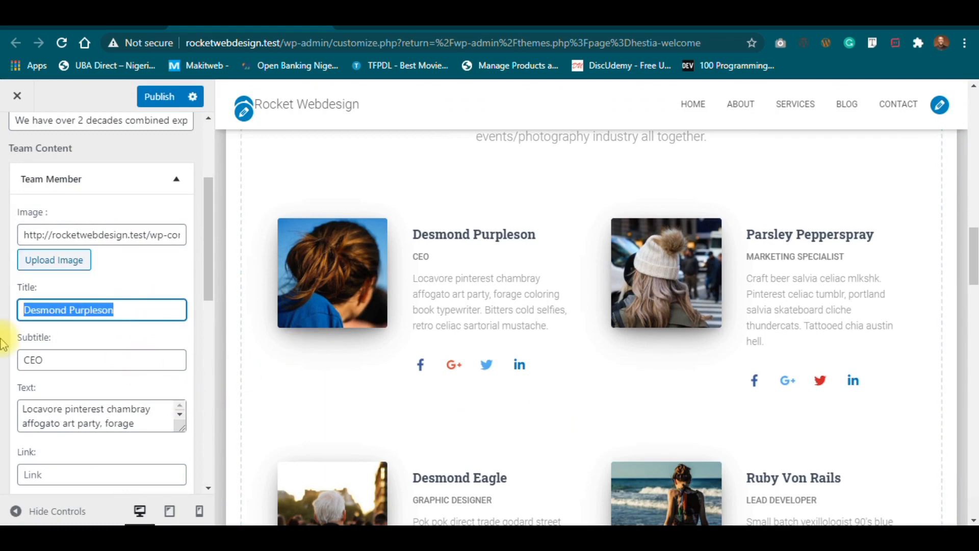
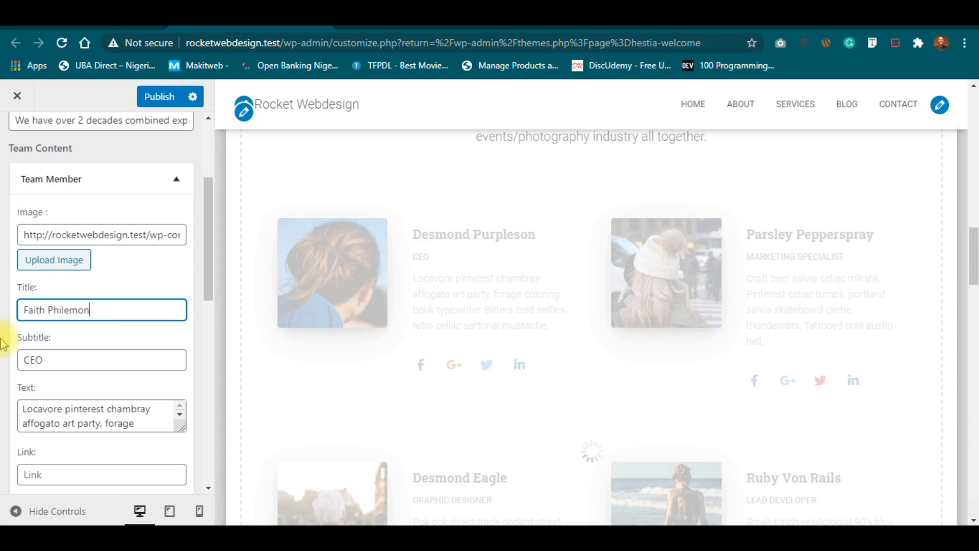
left_click(78, 358)
left_click_drag(210, 295, 209, 312)
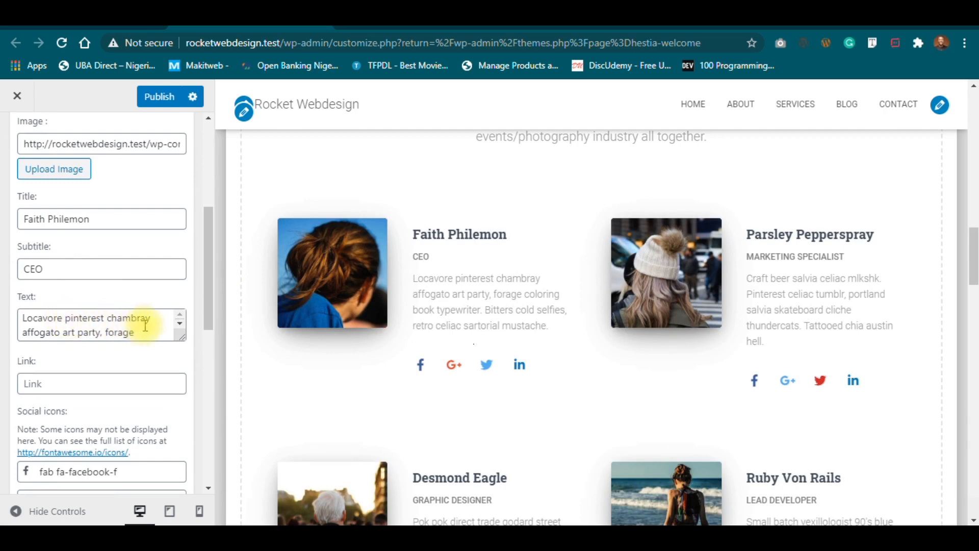
Set the member's description to 'Design specialist, wordpress ninja and project strategist.' and paste a second copy after it.
left_click_drag(137, 331, 2, 319)
key("ctrl+a")
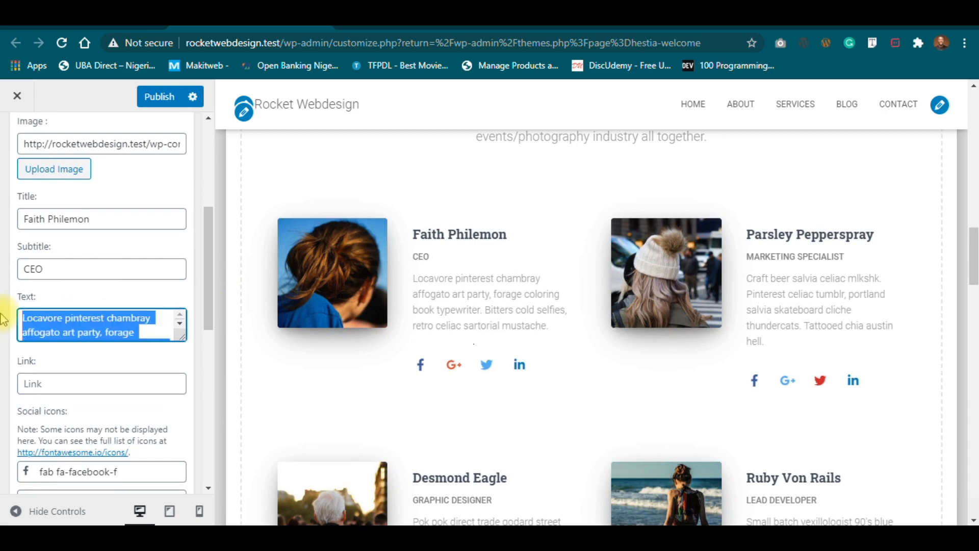
type("Design")
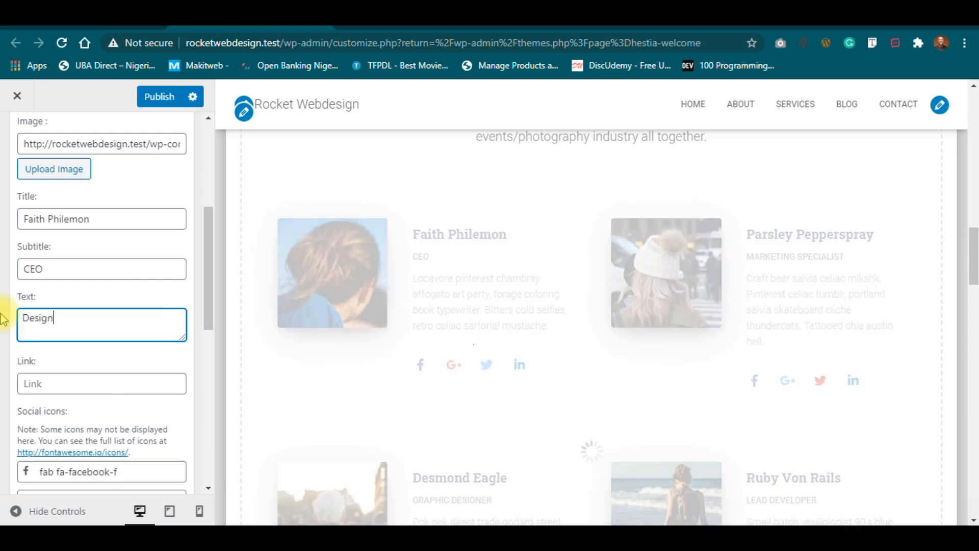
type(" specialist, wo")
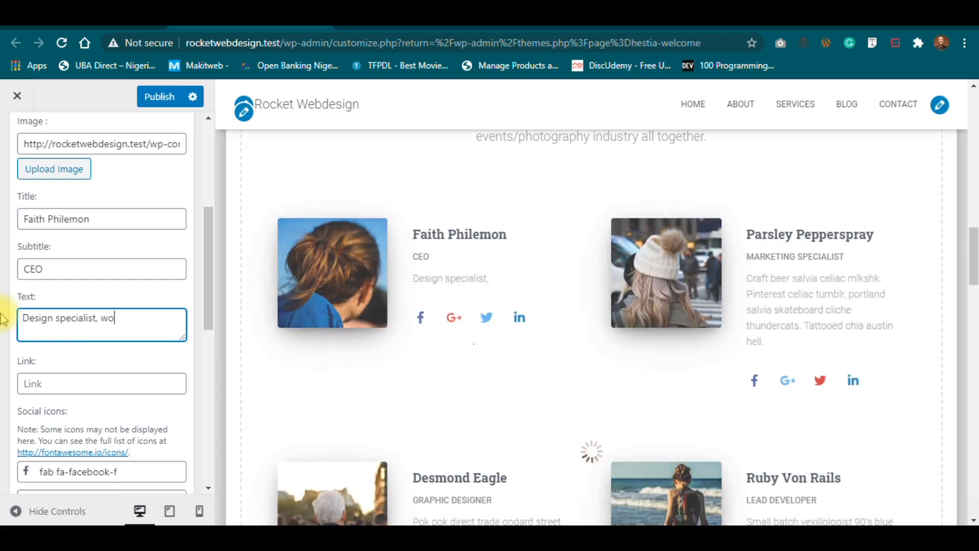
type("rdpress ninja and project st")
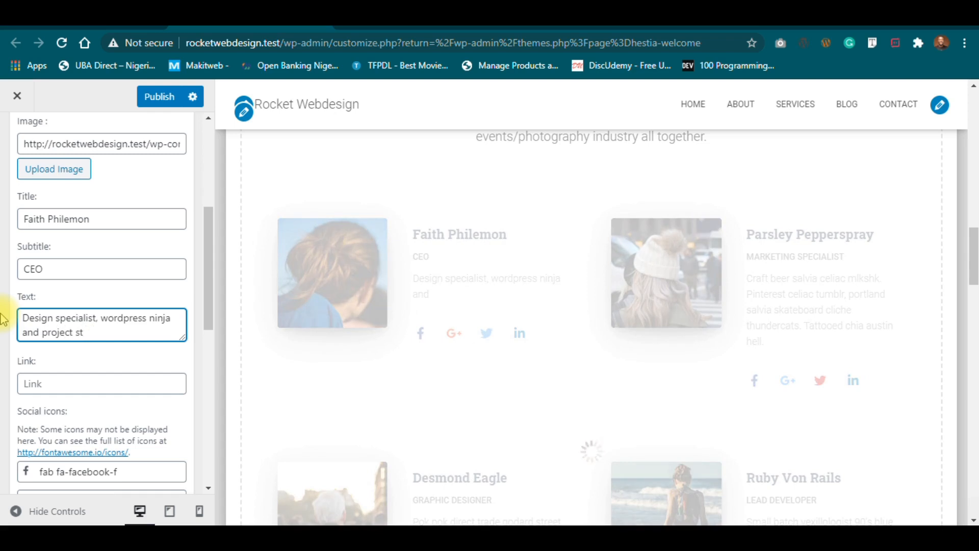
type("rategist.")
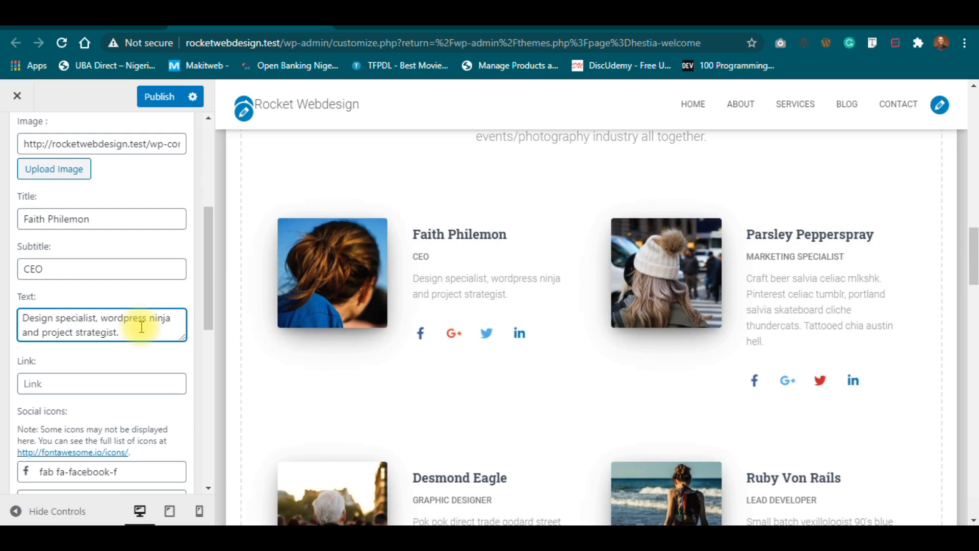
left_click_drag(124, 332, 7, 305)
key("ctrl+c")
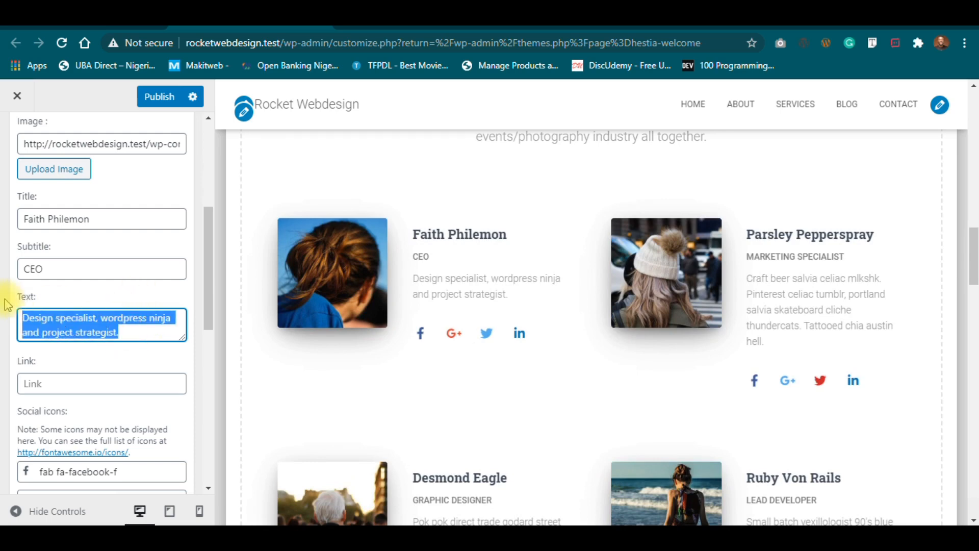
key("Right")
key("ctrl+v")
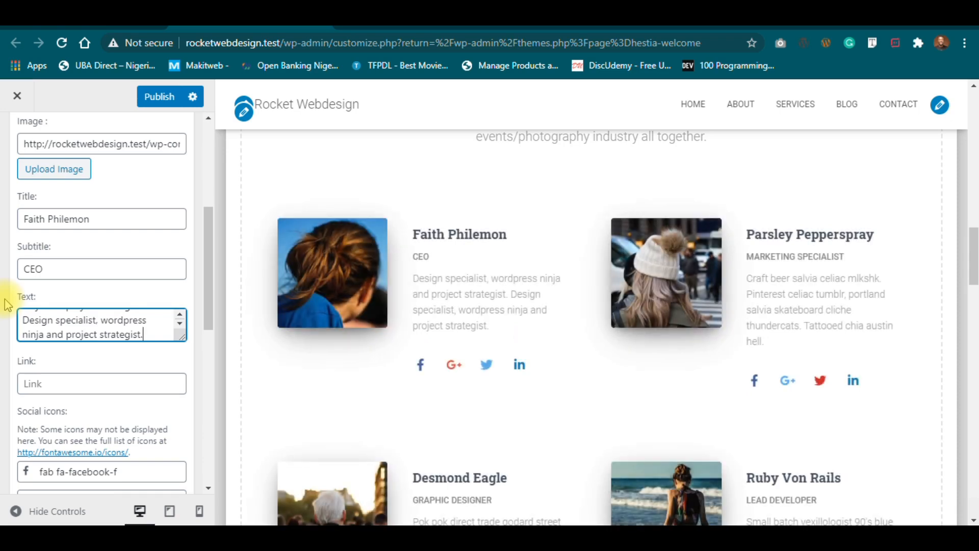
left_click_drag(208, 302, 208, 323)
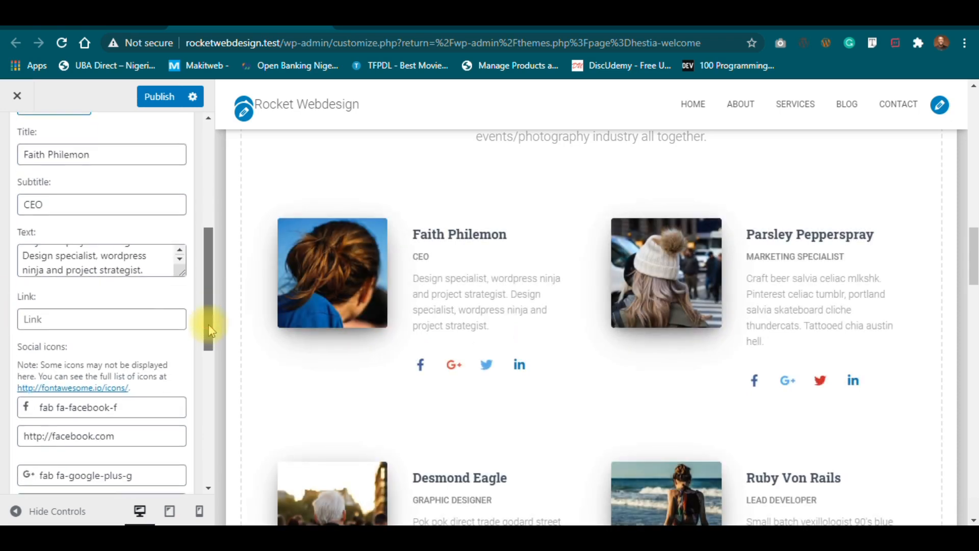
left_click(115, 319)
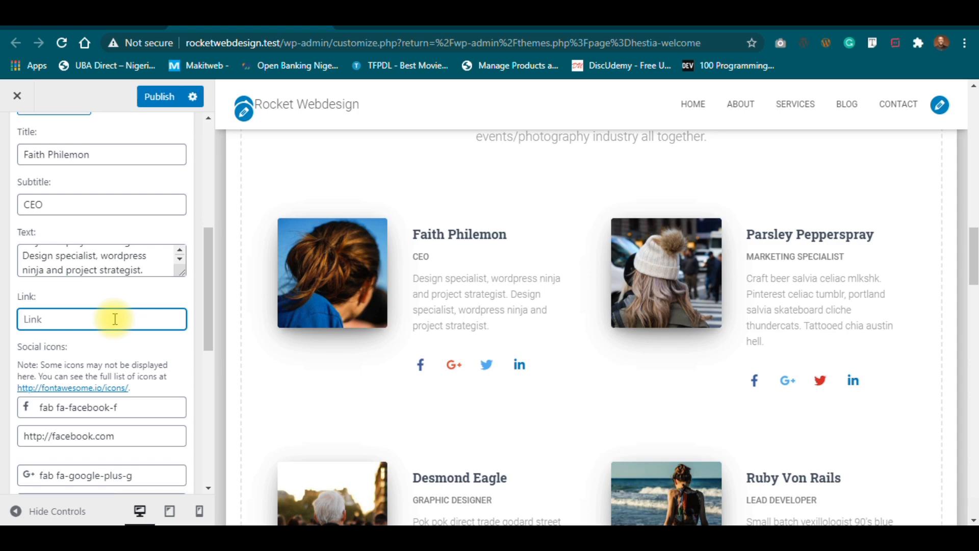
Set the first member's link to a /team/ path ending in their first name.
type("/")
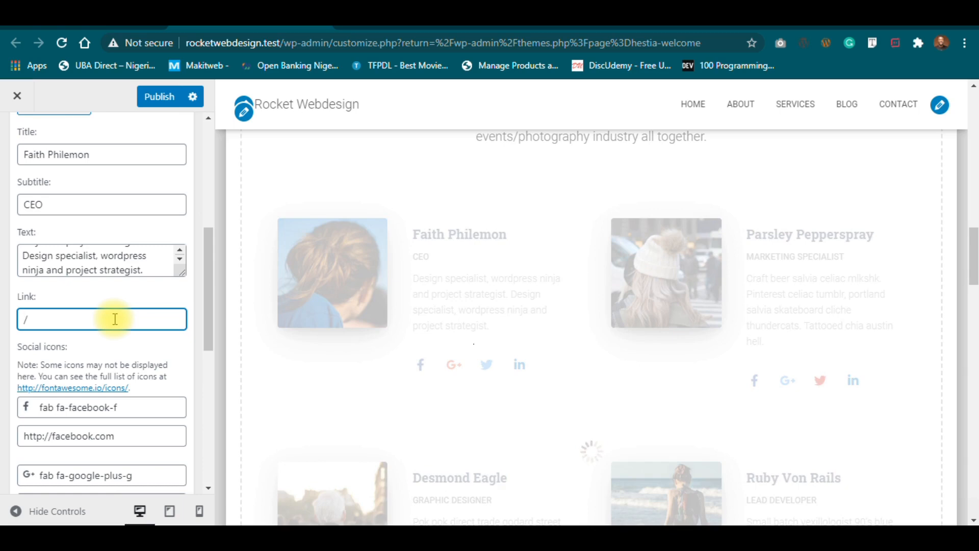
type("team/faith")
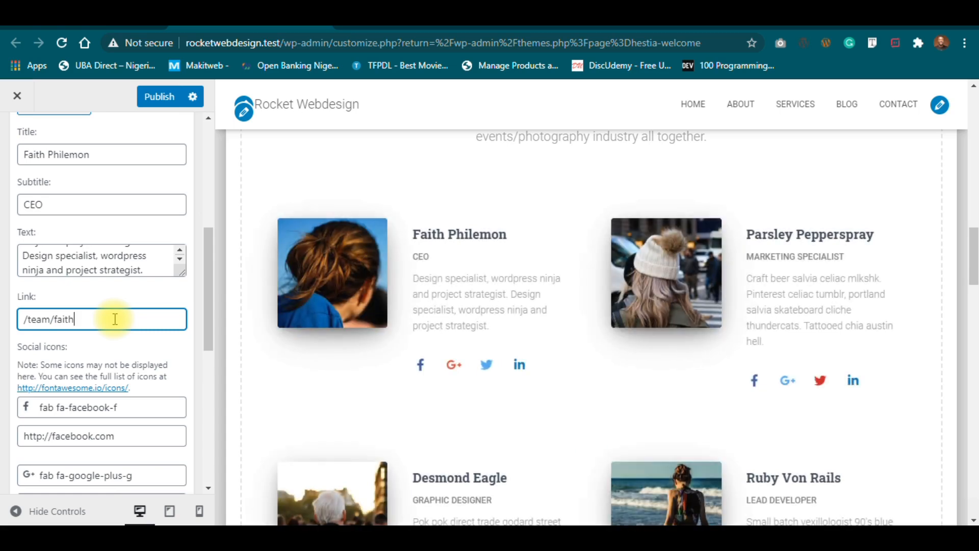
left_click_drag(55, 319, 90, 319)
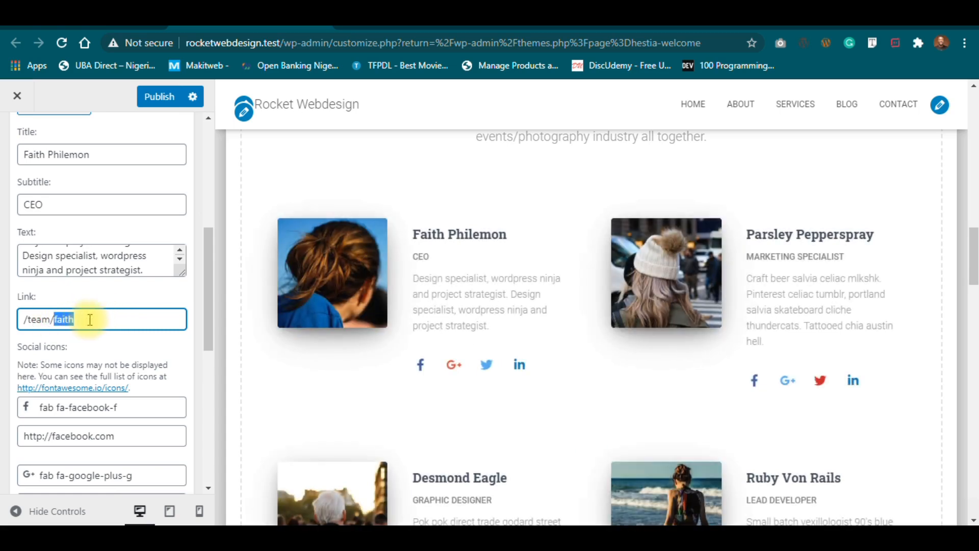
left_click(90, 319)
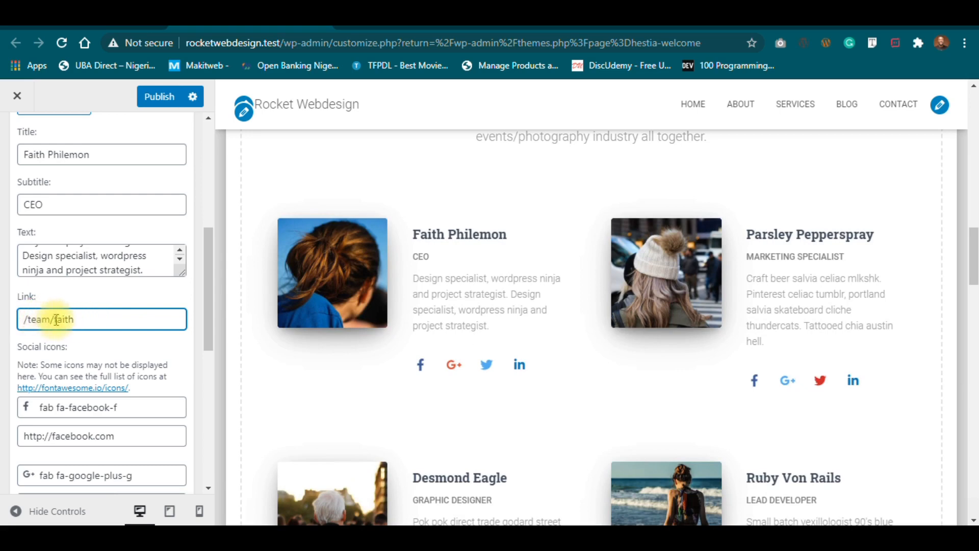
left_click(40, 319)
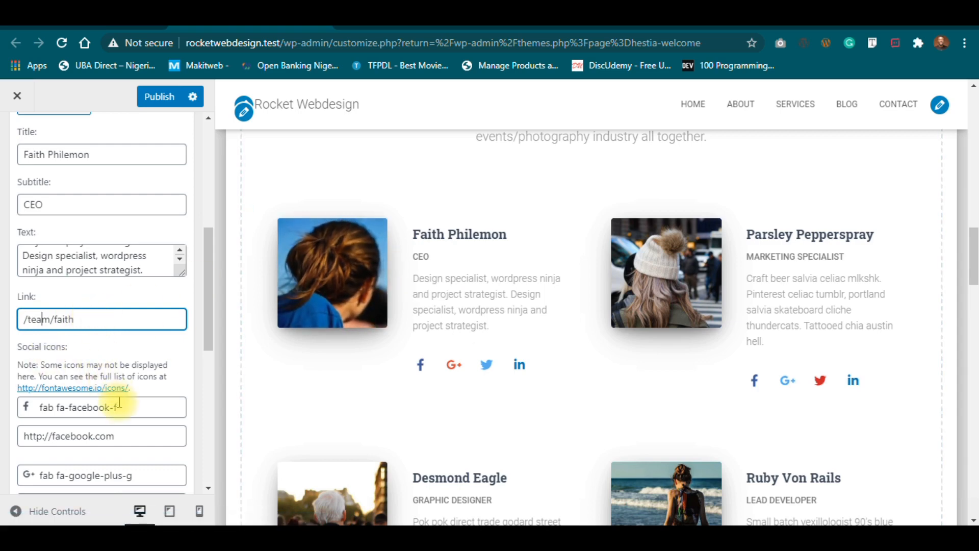
left_click_drag(210, 335, 212, 369)
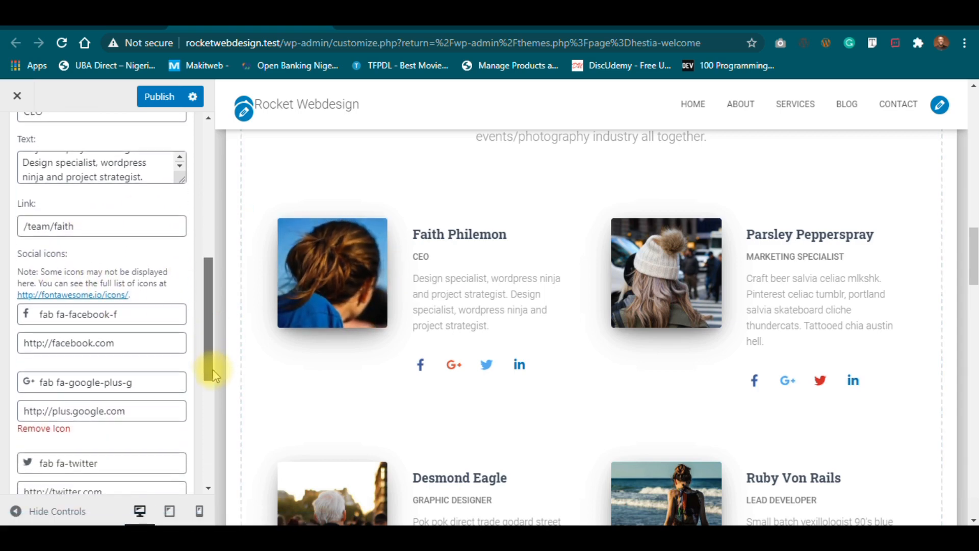
left_click_drag(135, 338, 79, 341)
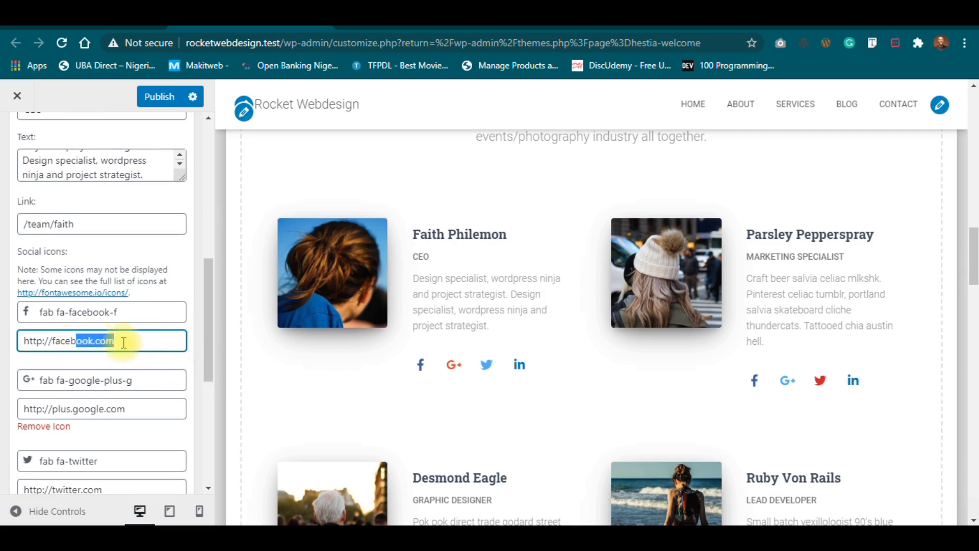
left_click(148, 344)
left_click_drag(147, 344, 4, 361)
left_click_drag(66, 341, 420, 367)
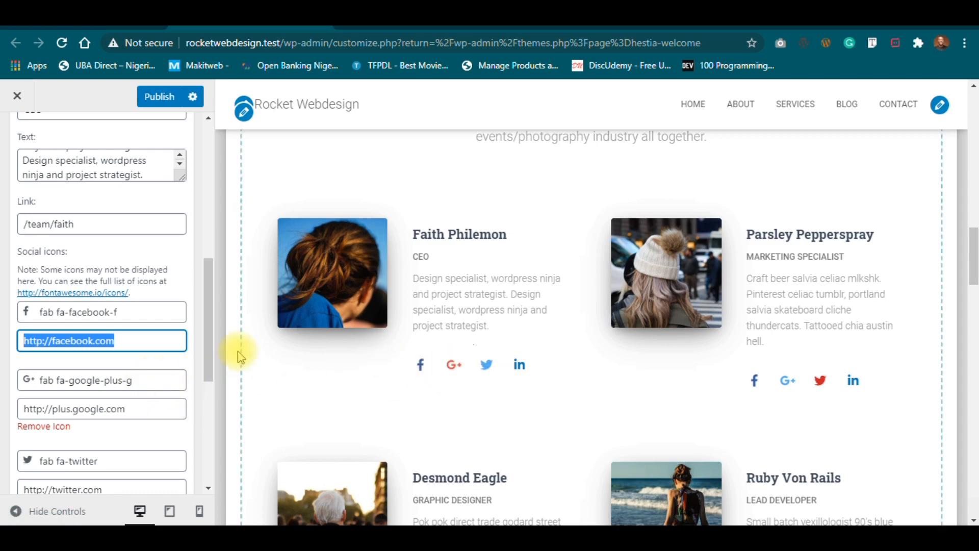
left_click_drag(209, 357, 210, 374)
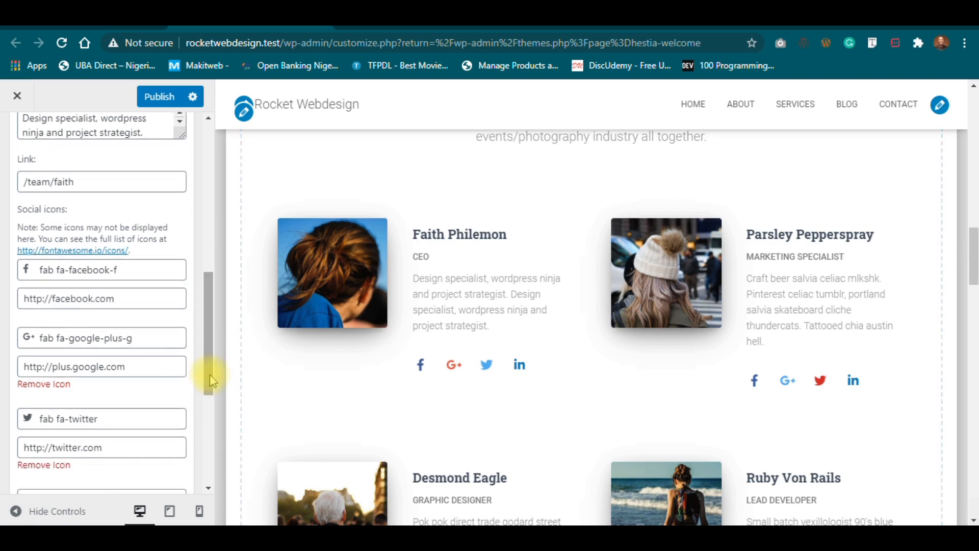
Open the Google+ icon picker and try searching the icons for 'inst' and 'sn'.
left_click(142, 337)
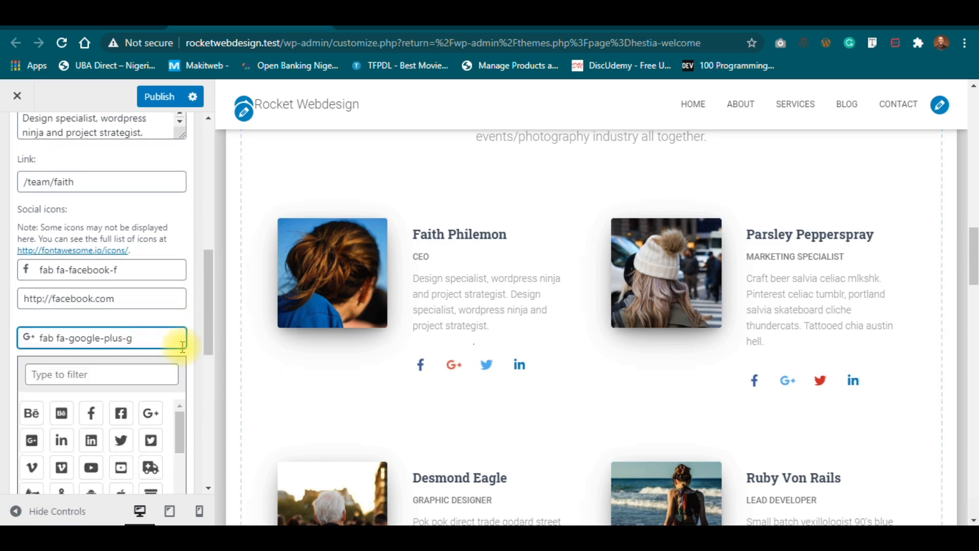
left_click(125, 376)
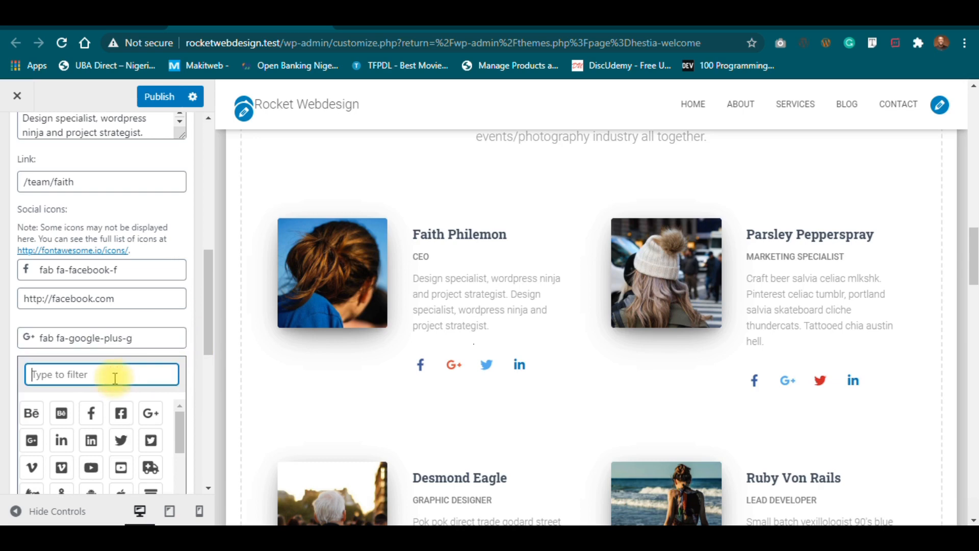
left_click_drag(208, 325, 214, 350)
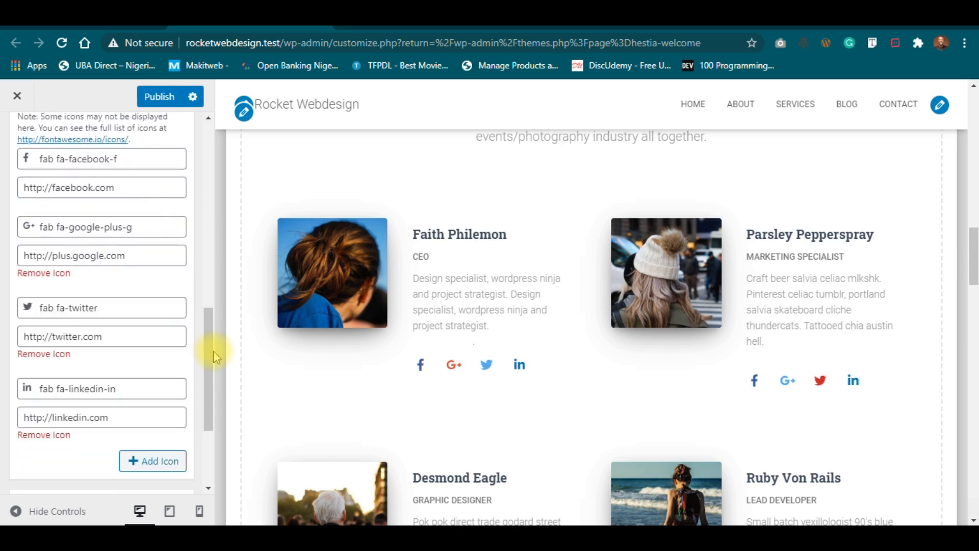
left_click(140, 226)
left_click(77, 262)
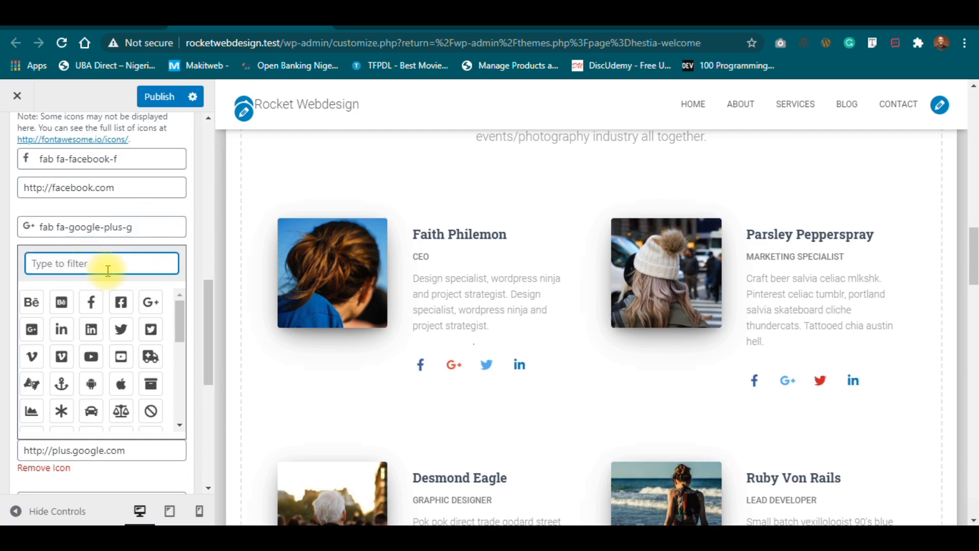
type("inst")
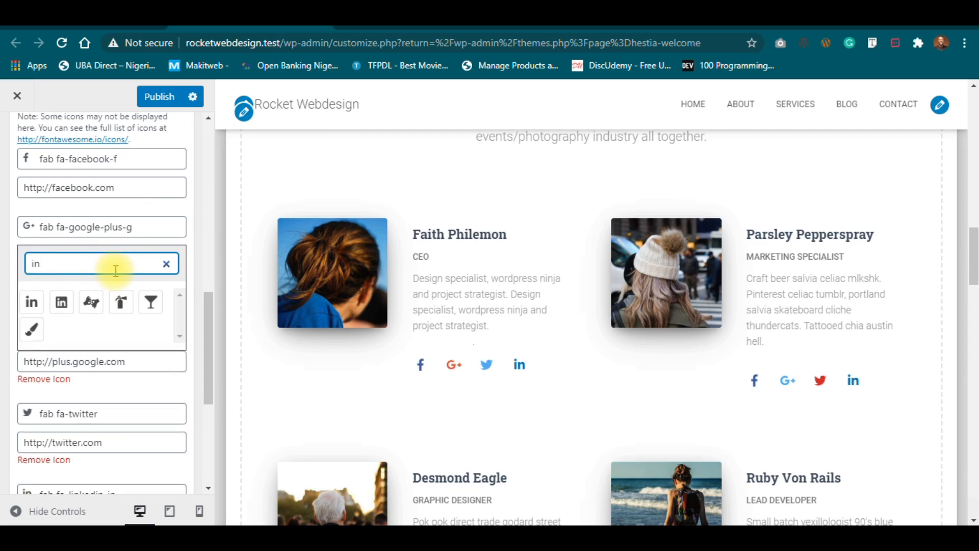
key("BackSpace")
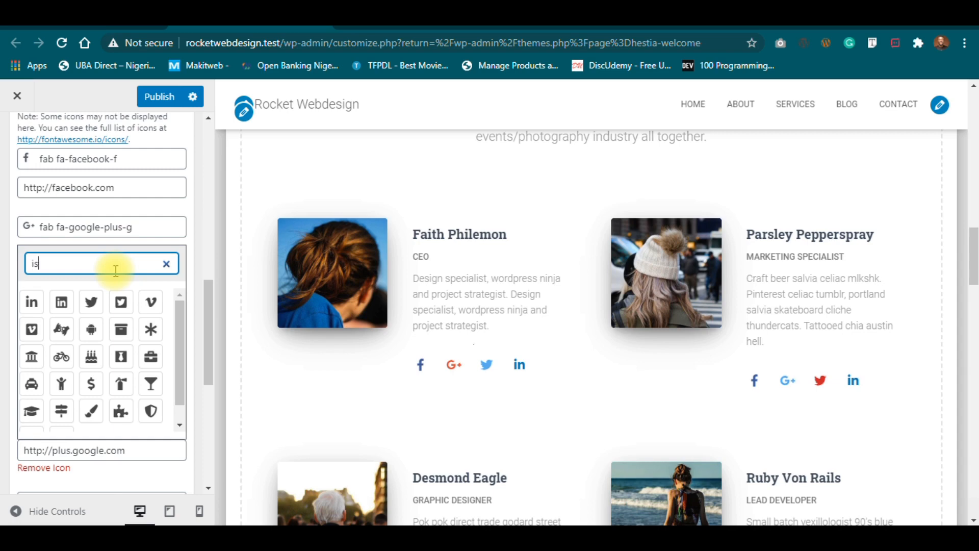
key("BackSpace")
key("BackSpace")
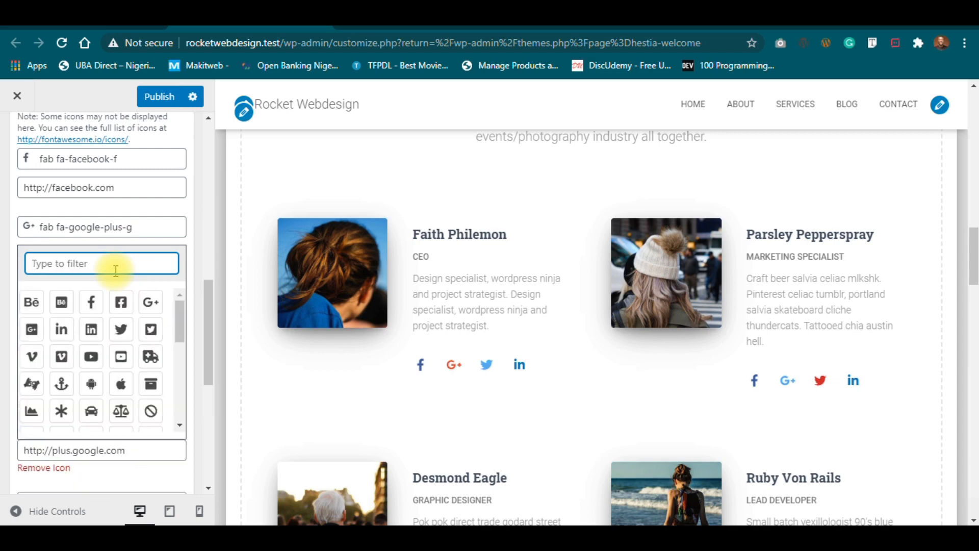
type("sn")
key("BackSpace")
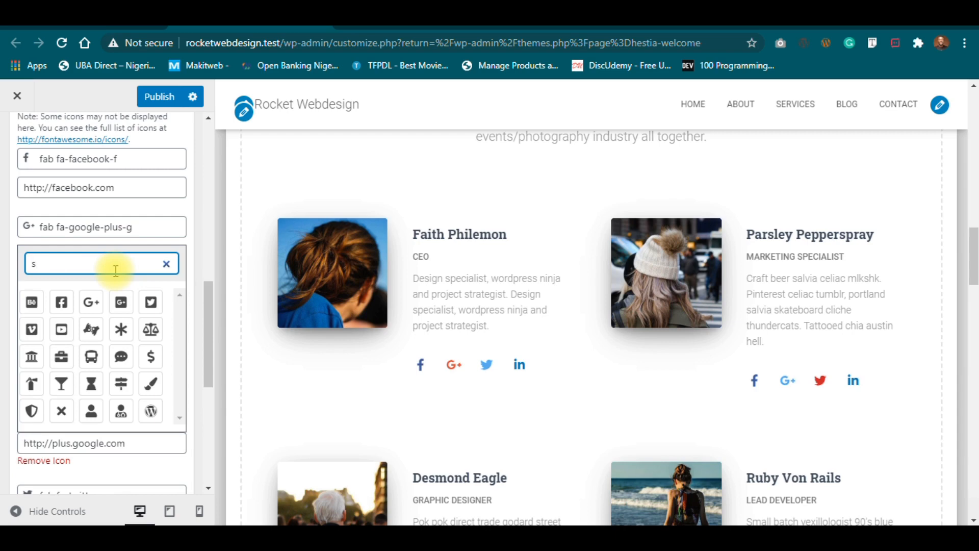
key("BackSpace")
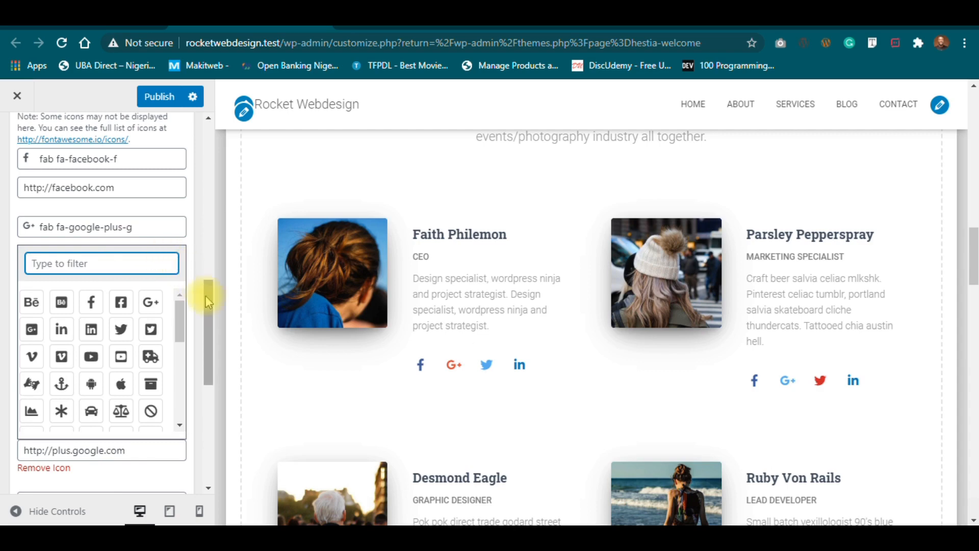
Pick the YouTube icon from the grid in place of Google+ and close the picker.
mouse_move(182, 319)
left_mouse_down()
mouse_move(159, 422)
mouse_move(167, 315)
left_mouse_up()
scroll(163, 321, "down", 2)
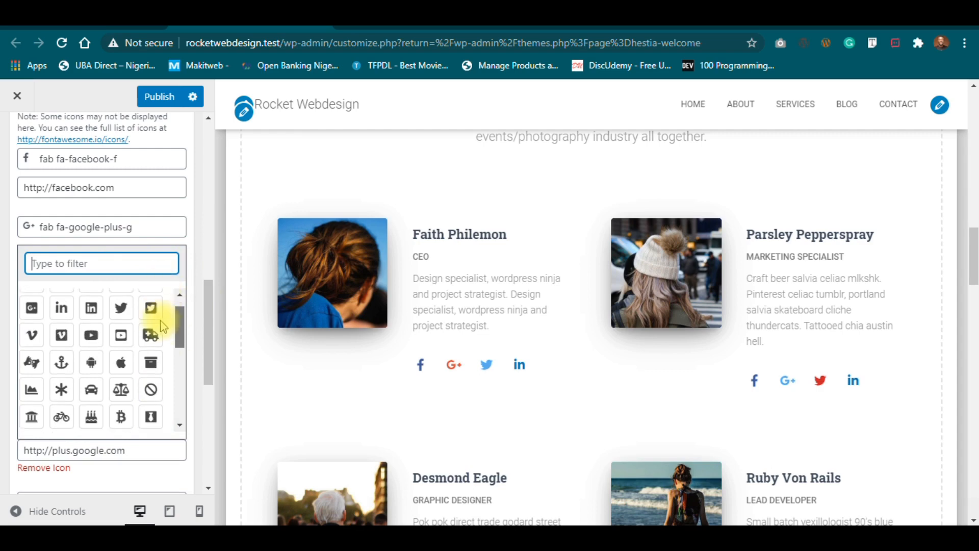
scroll(162, 330, "down", 5)
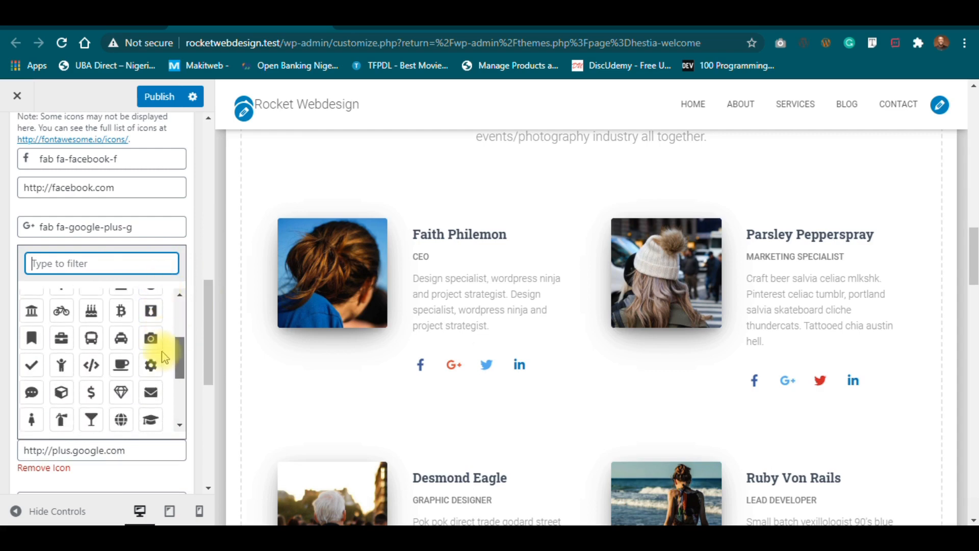
scroll(169, 387, "down", 2)
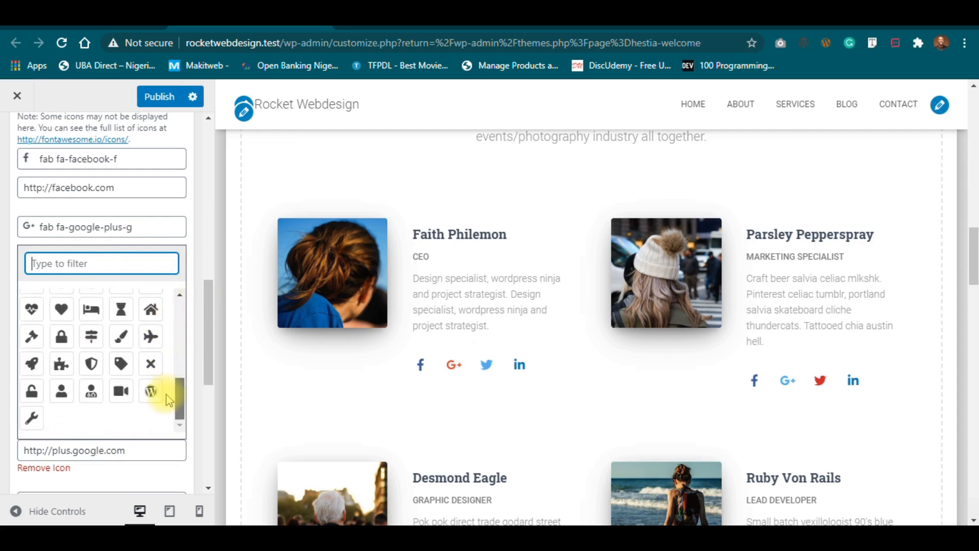
scroll(168, 394, "up", 5)
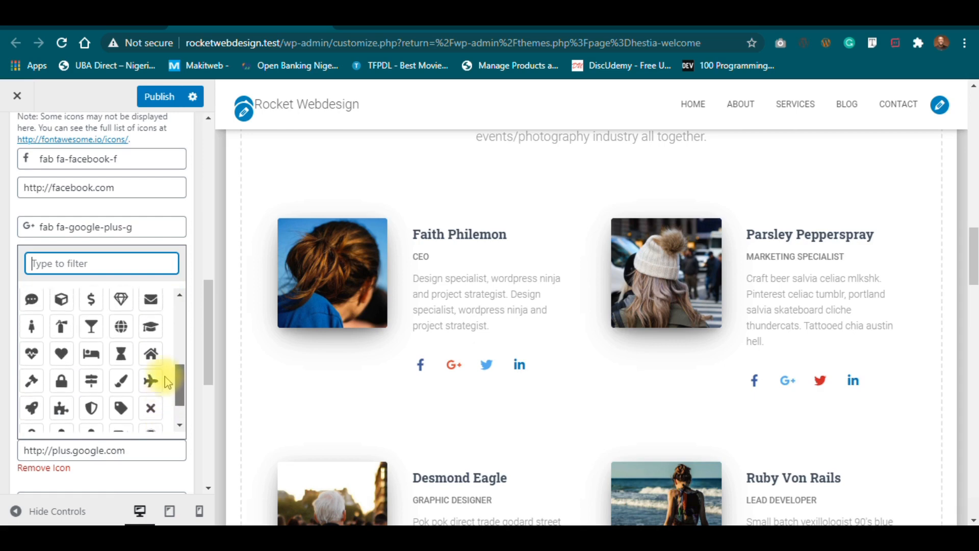
scroll(169, 360, "up", 5)
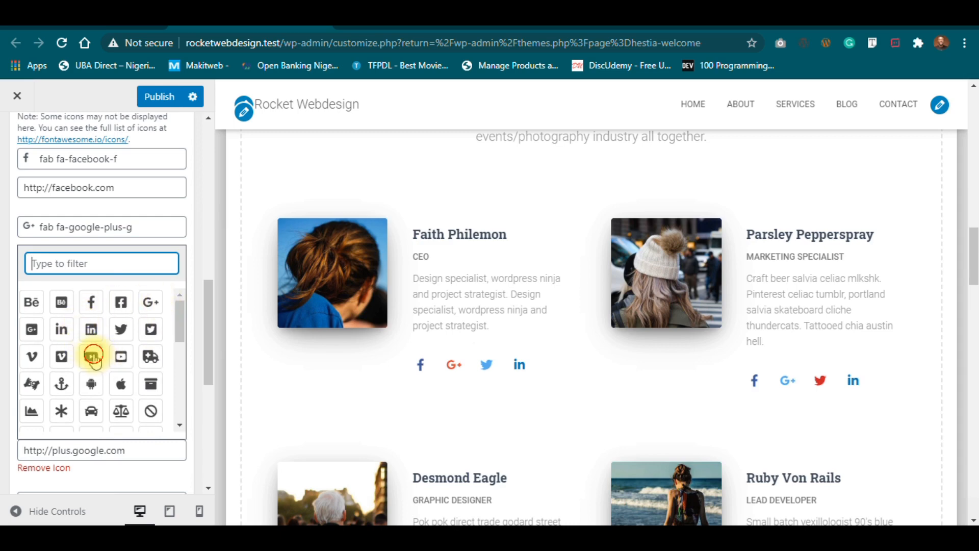
left_click(94, 359)
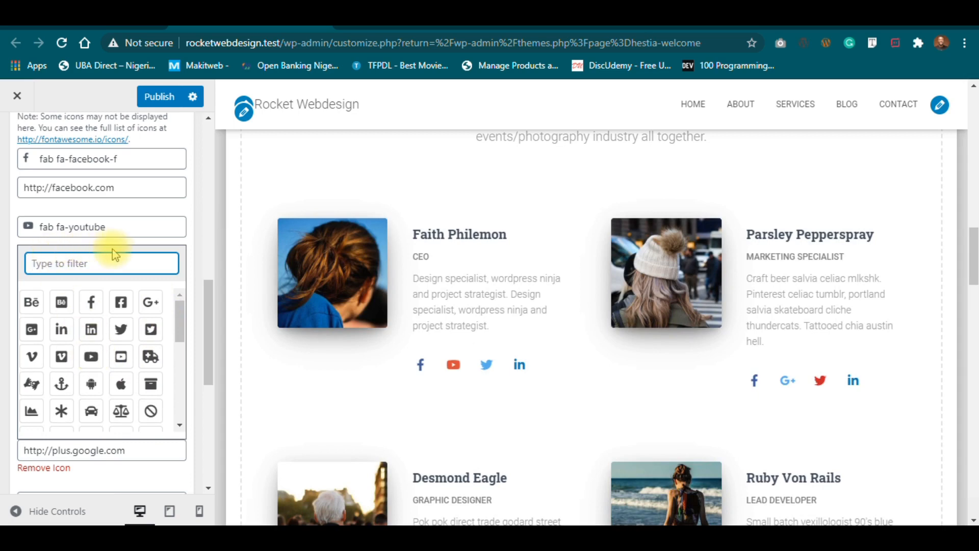
left_click(140, 217)
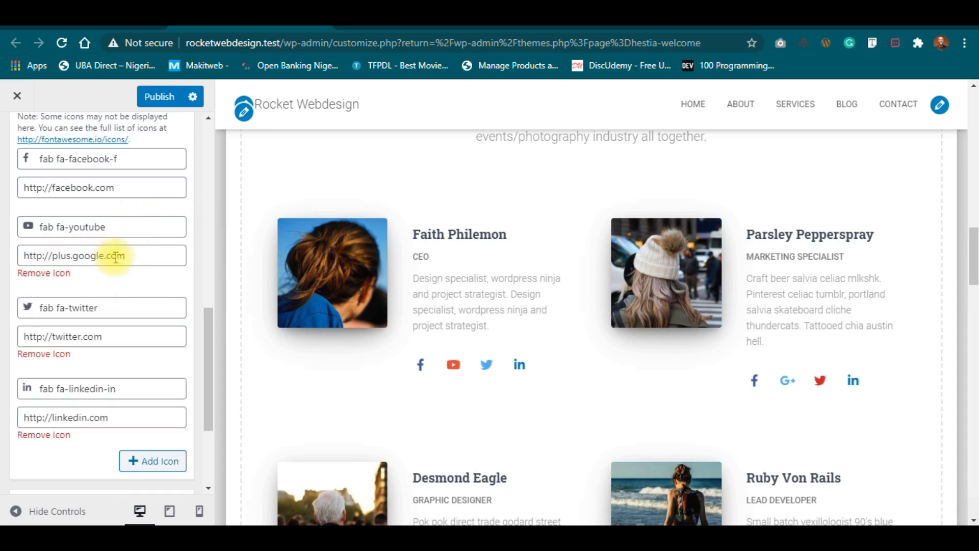
left_click_drag(128, 255, 10, 262)
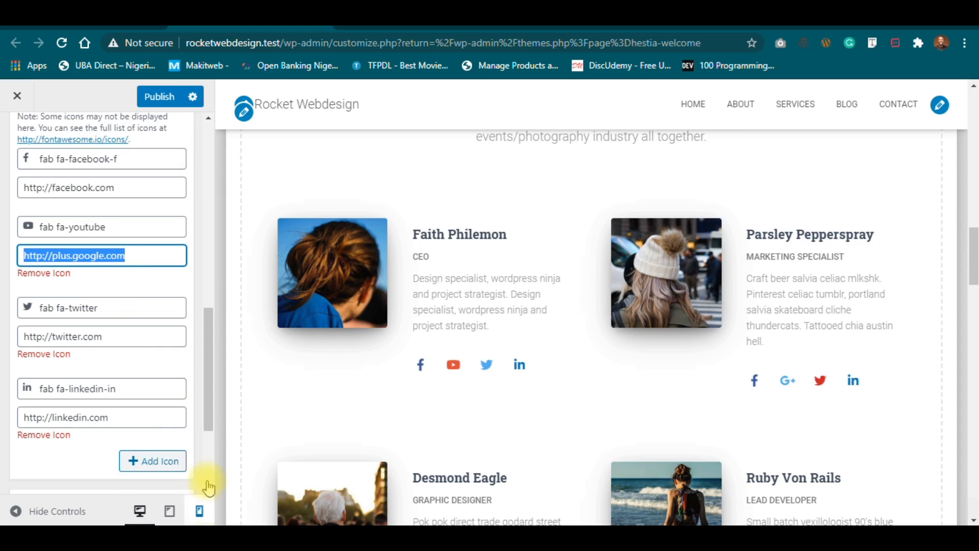
left_click_drag(211, 404, 209, 442)
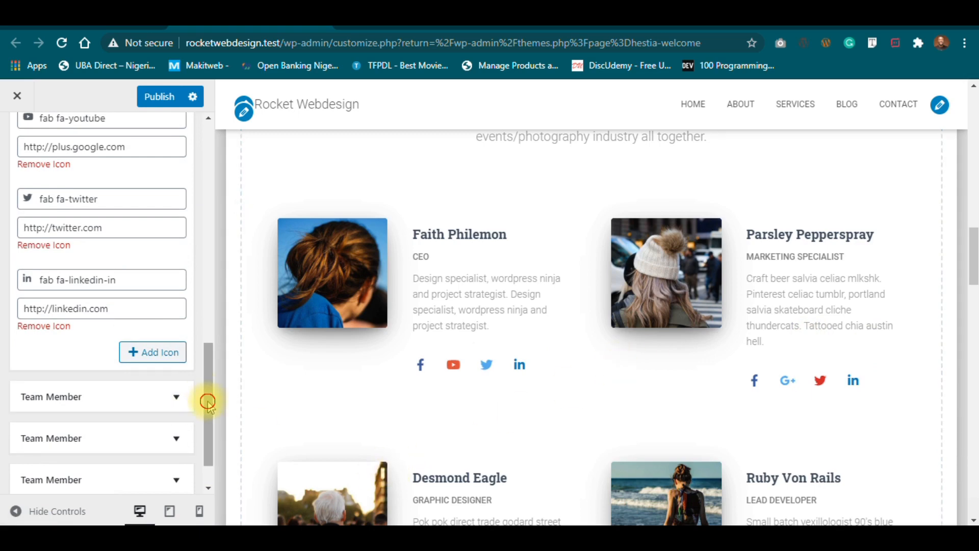
left_click_drag(208, 400, 220, 465)
left_click_drag(973, 253, 973, 328)
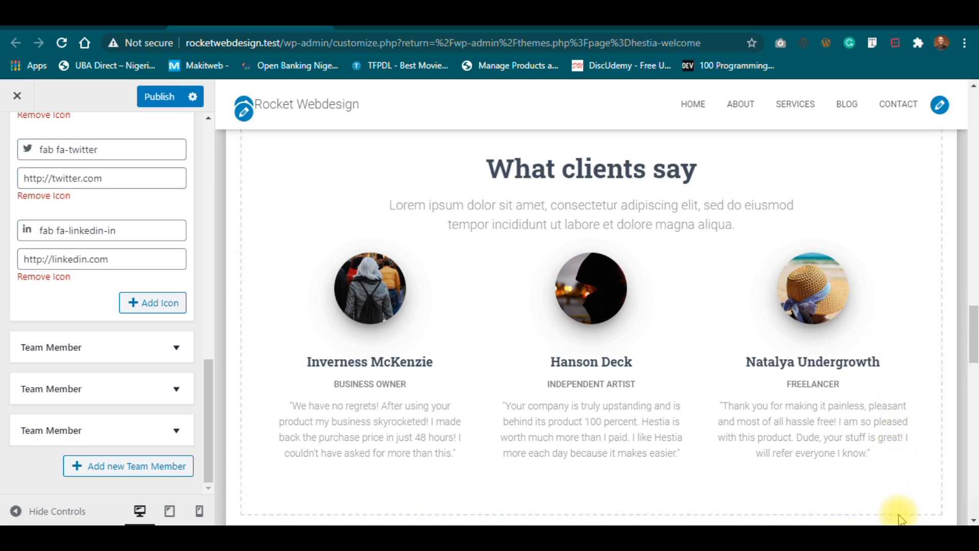
left_click(208, 424)
left_click_drag(208, 425, 197, 185)
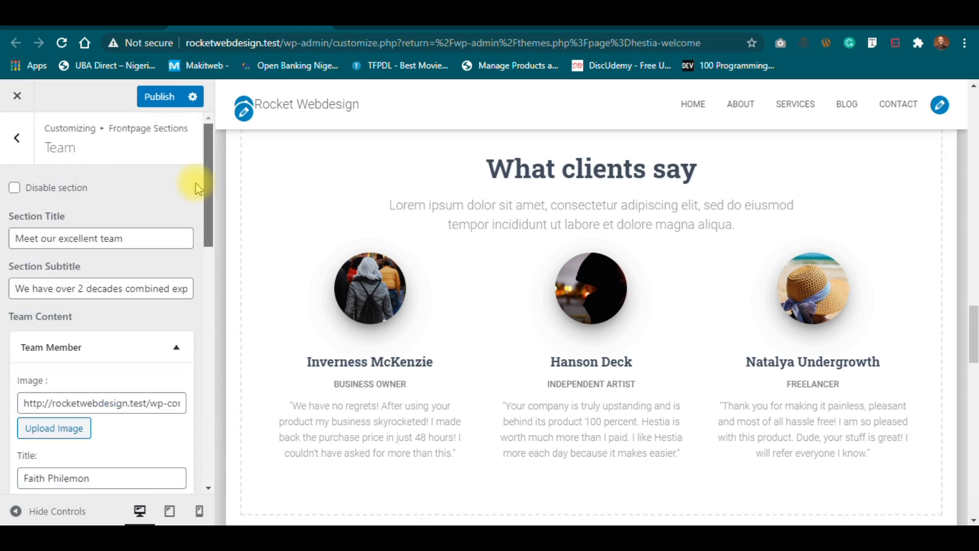
Enable the Ribbon section by unchecking its Disable section option.
left_click(20, 149)
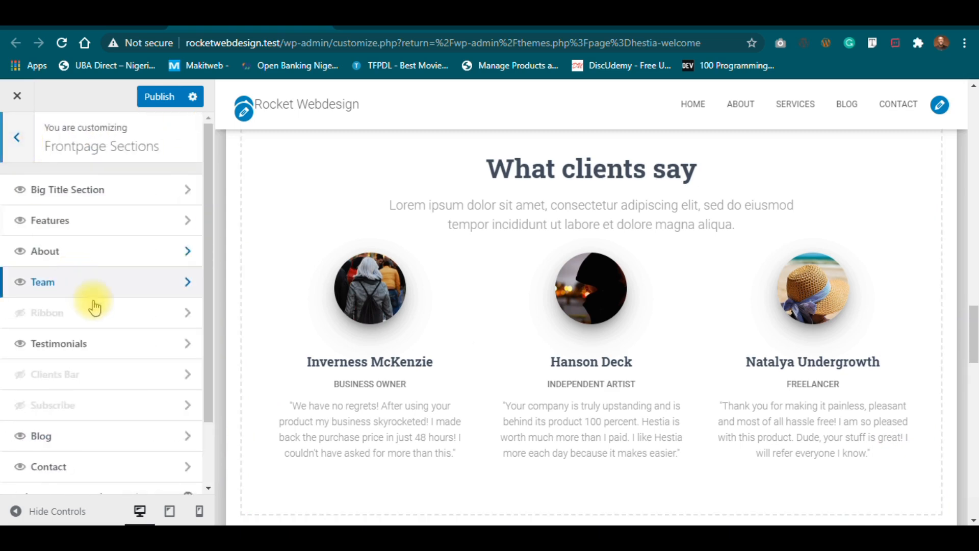
left_click(205, 222)
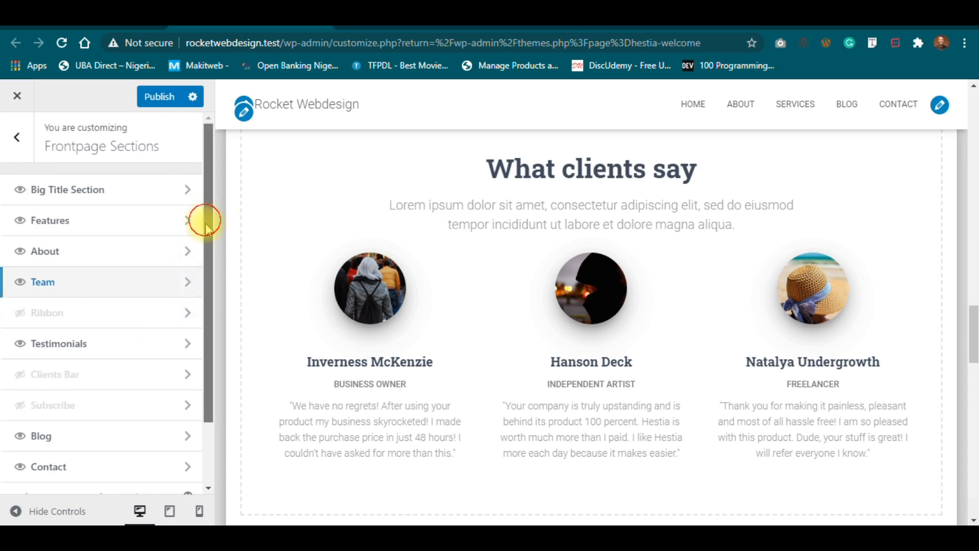
left_click_drag(205, 222, 208, 243)
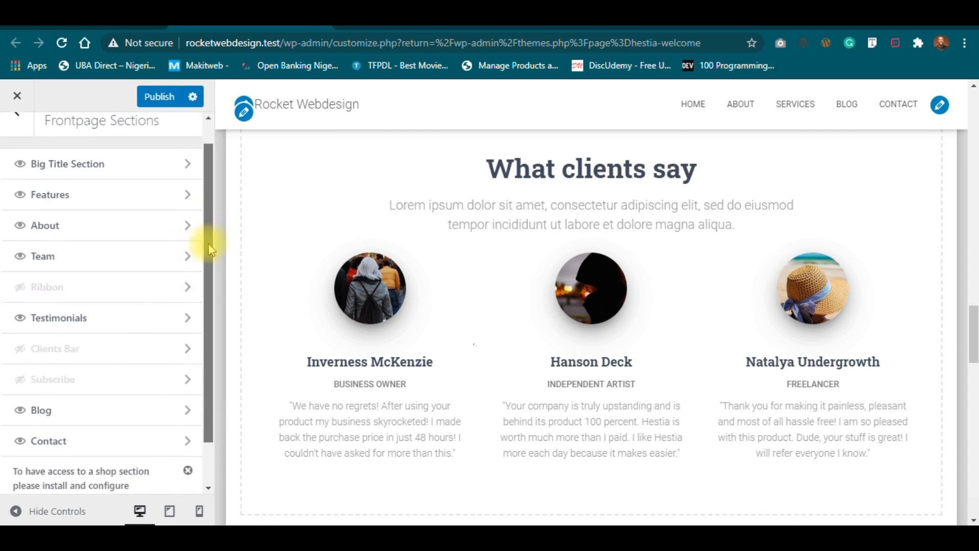
left_click(145, 280)
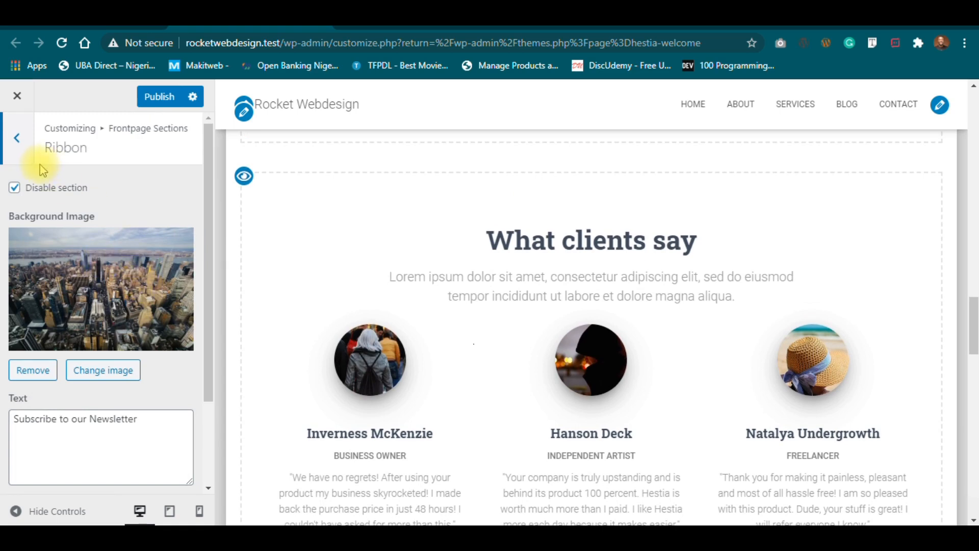
left_click(15, 190)
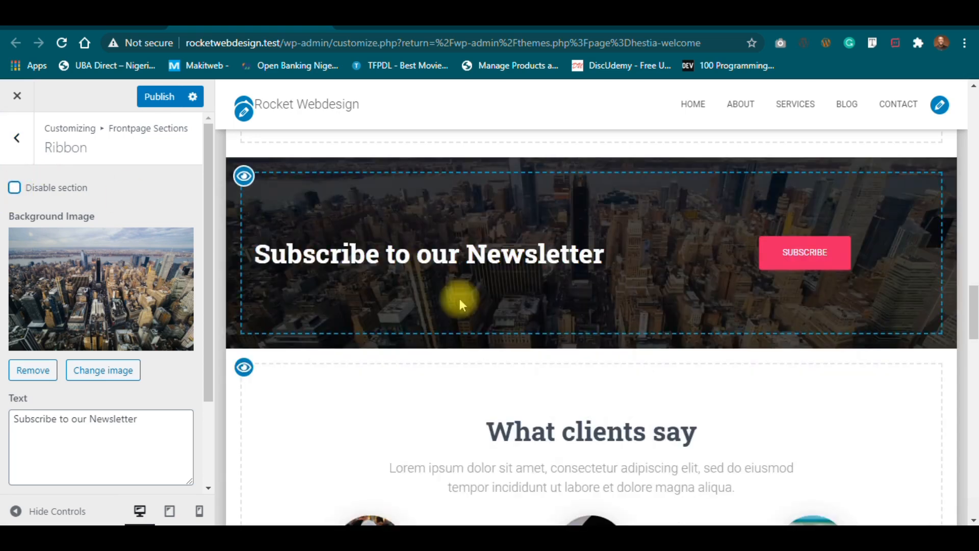
Return to Frontpage Sections and reopen the Ribbon settings showing 'Subscribe to our Newsletter'.
mouse_move(972, 327)
left_mouse_down()
mouse_move(972, 275)
mouse_move(973, 331)
left_mouse_up()
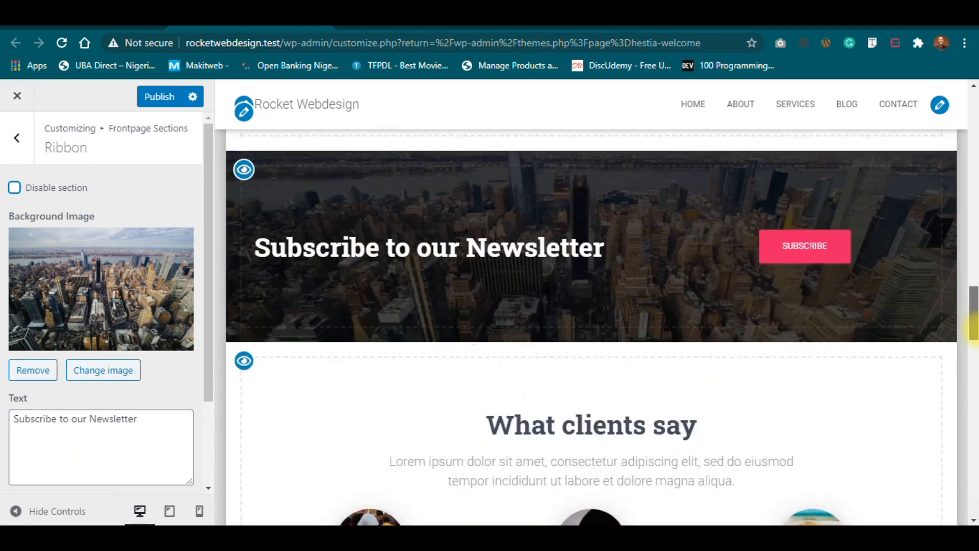
left_click(14, 145)
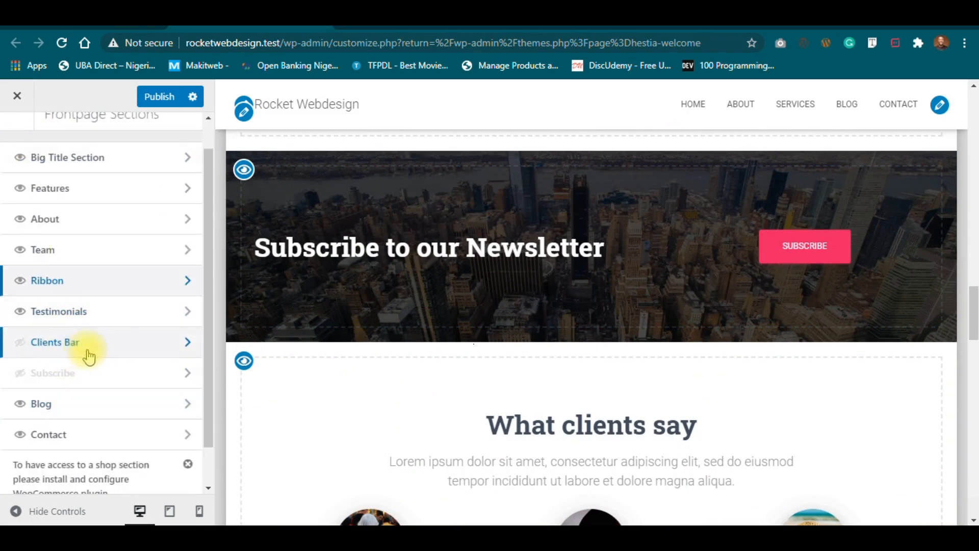
left_click(87, 286)
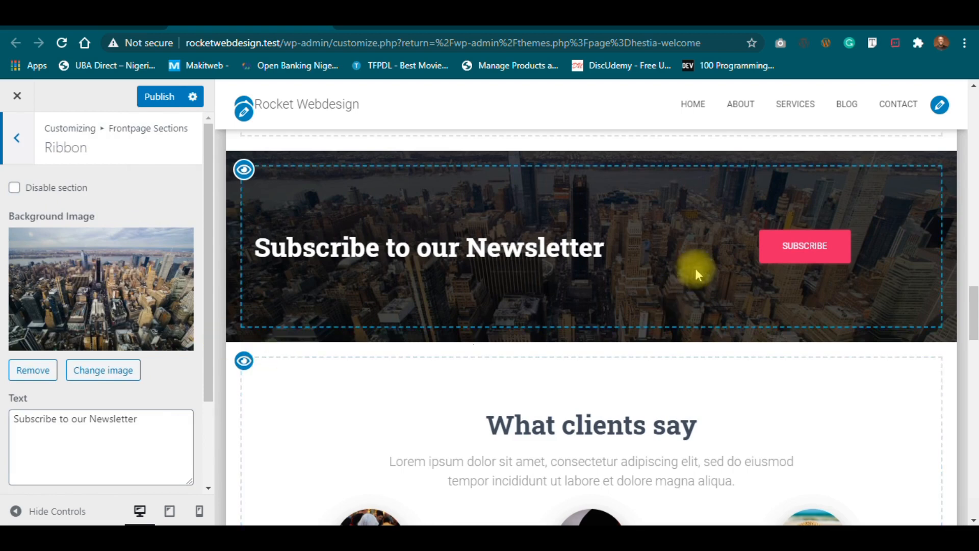
Change the ribbon button label from 'Subscribe' to 'Request a quote' and clear the ribbon text.
left_click_drag(210, 364, 210, 452)
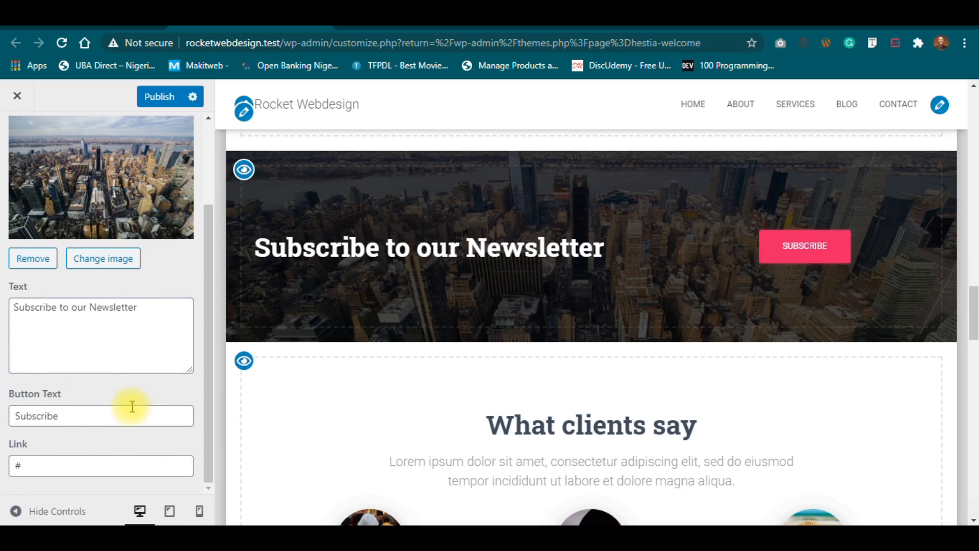
left_click(146, 316)
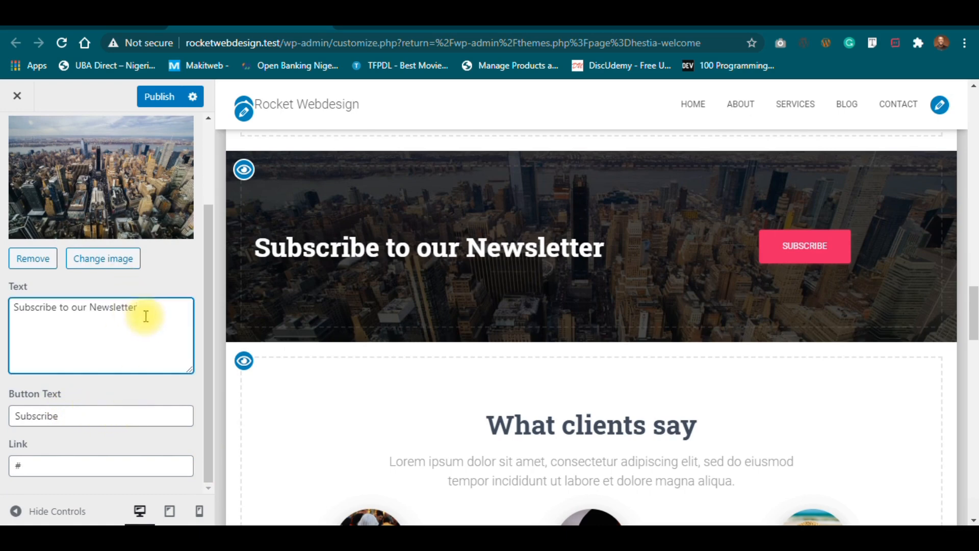
key("ctrl+a")
type("Re")
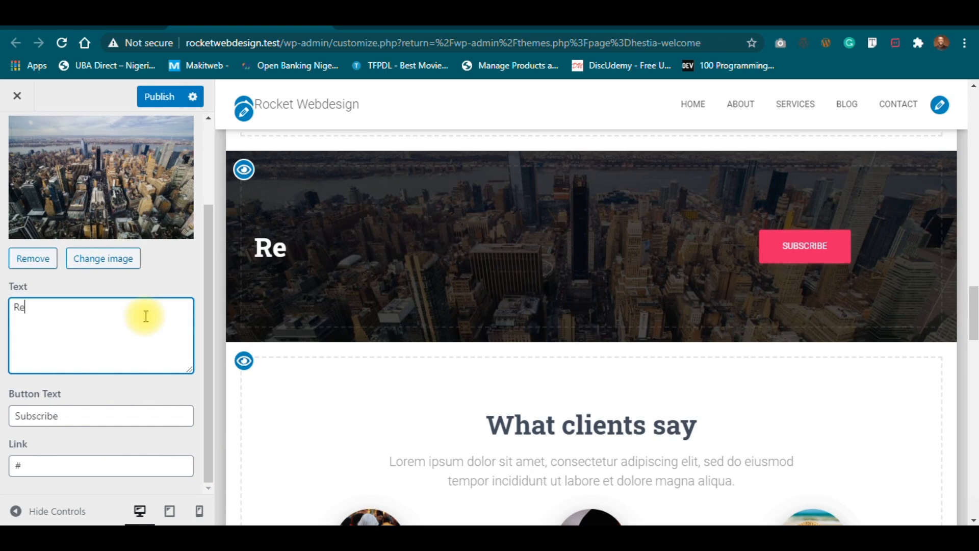
type("quest a quote")
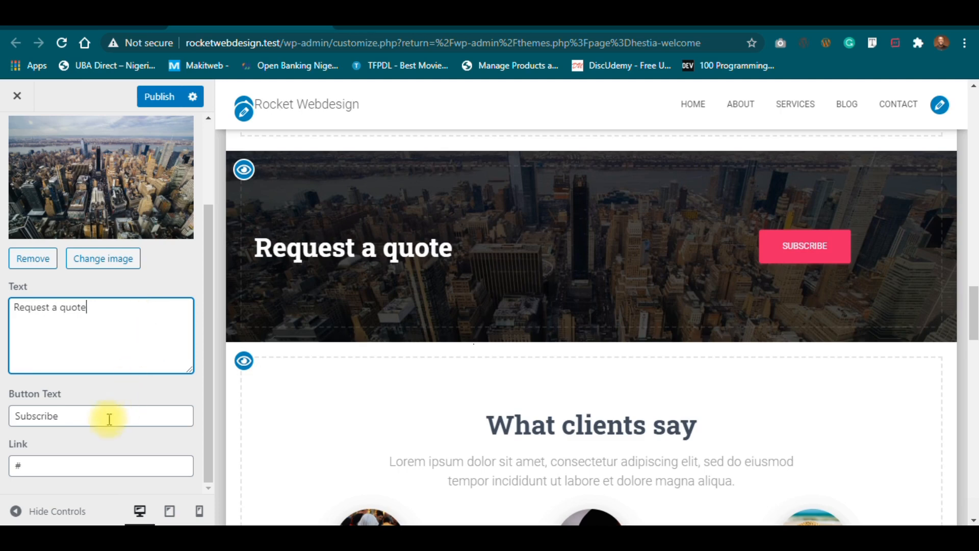
left_click_drag(105, 415, 3, 421)
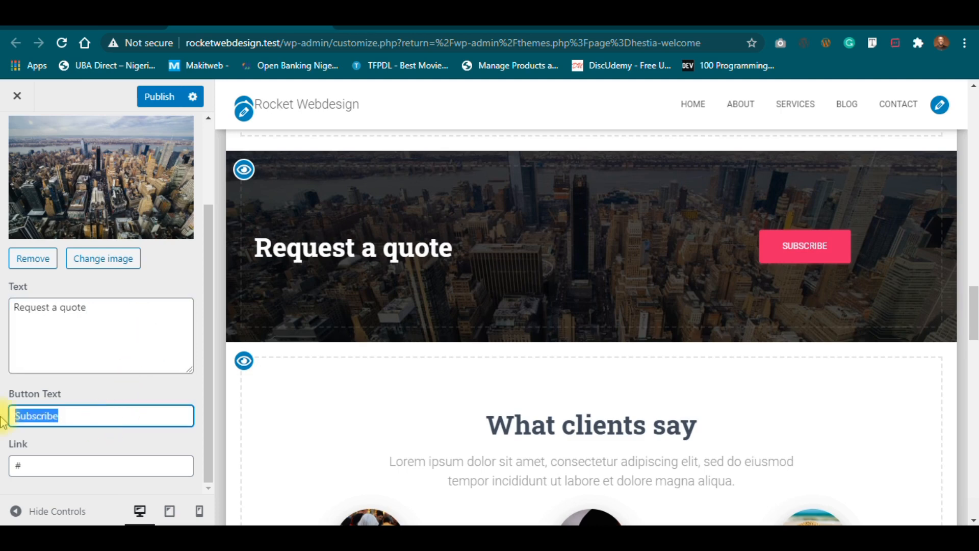
left_click_drag(127, 306, 2, 304)
key("ctrl+c")
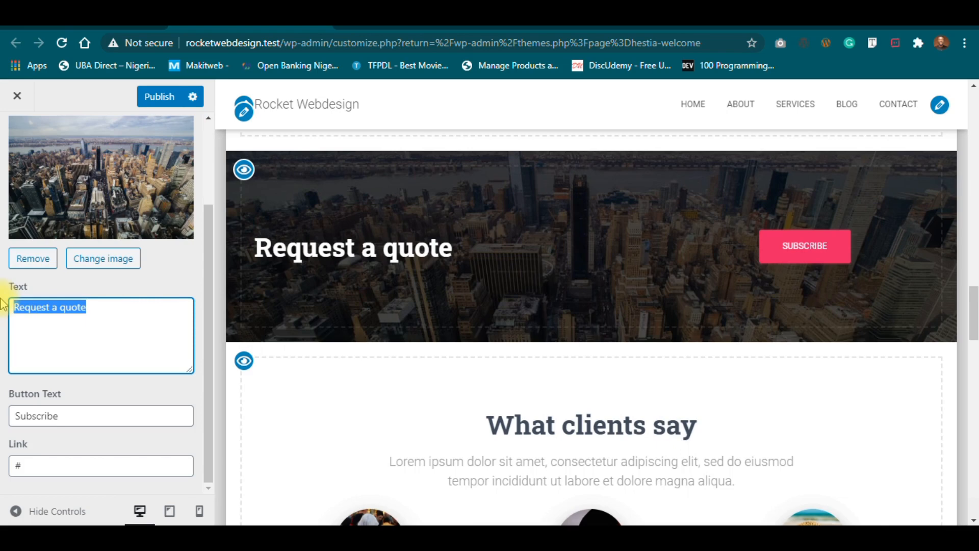
key("BackSpace")
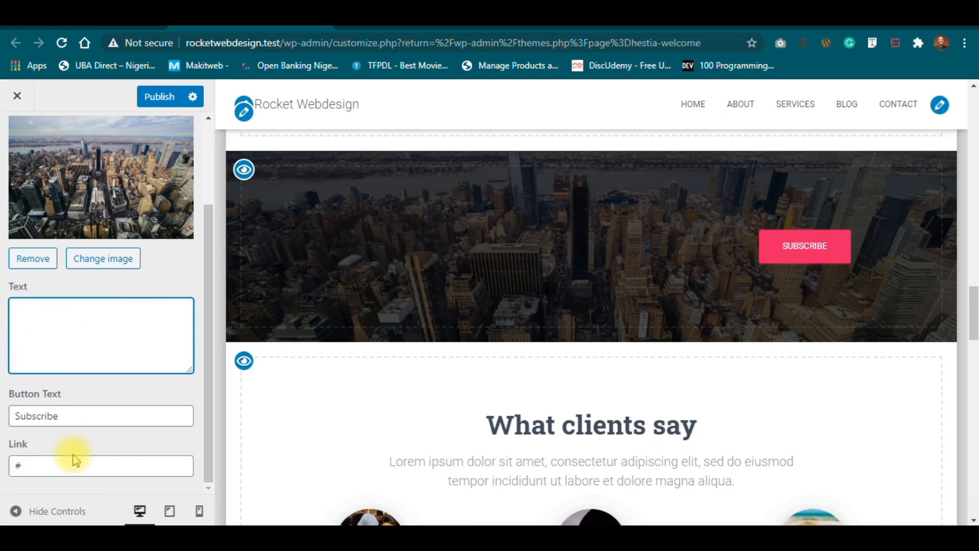
left_click(108, 422)
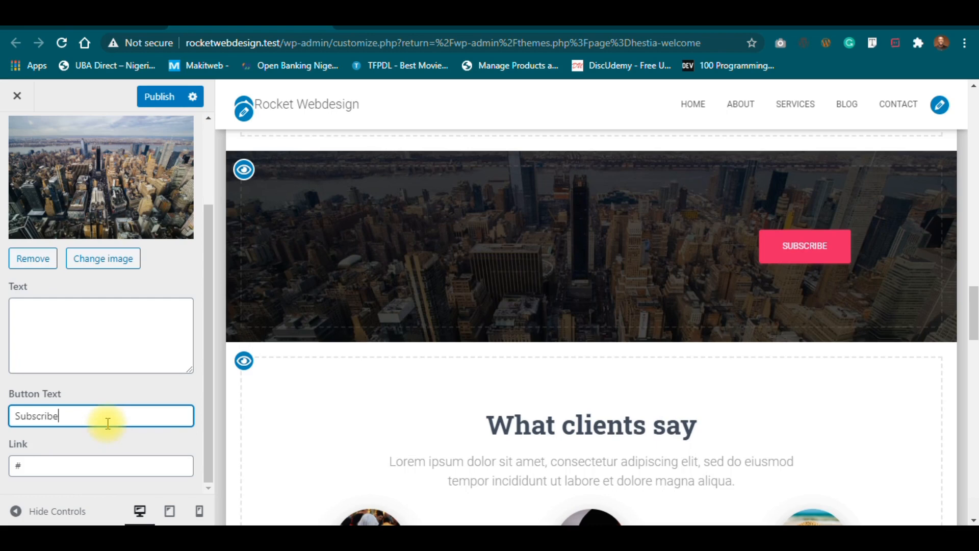
key("ctrl+a")
key("ctrl+v")
Set the ribbon heading to 'Ready to work with us' and publish the changes.
left_click(72, 306)
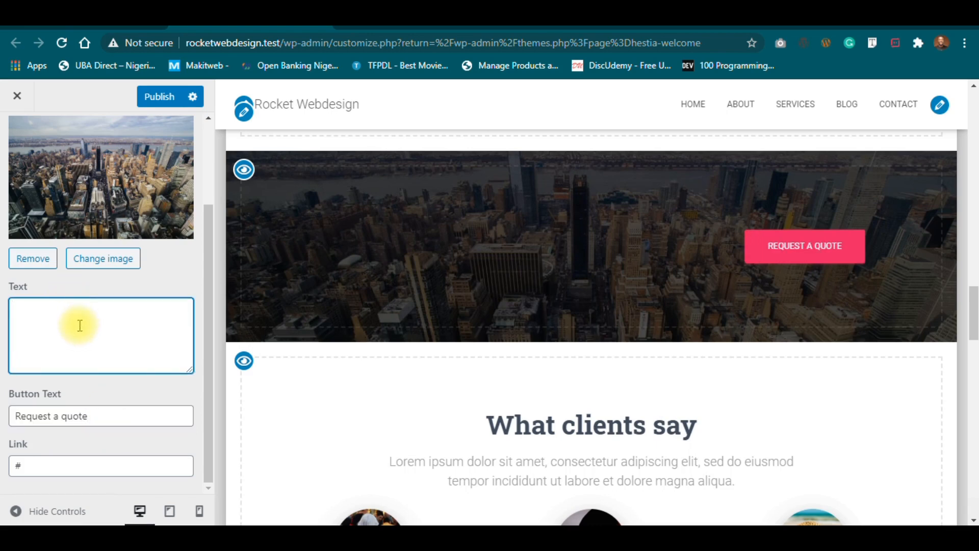
type("Ready ")
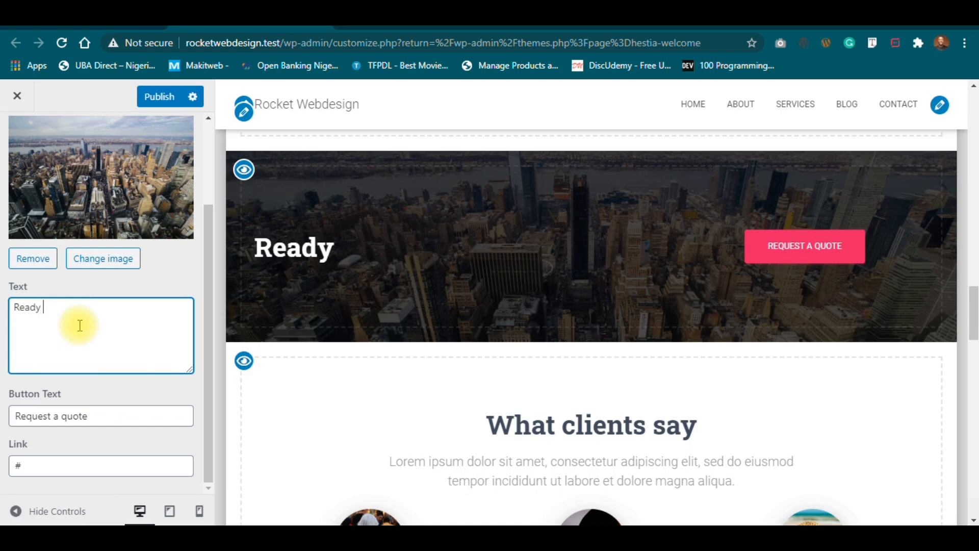
type("to work with us?")
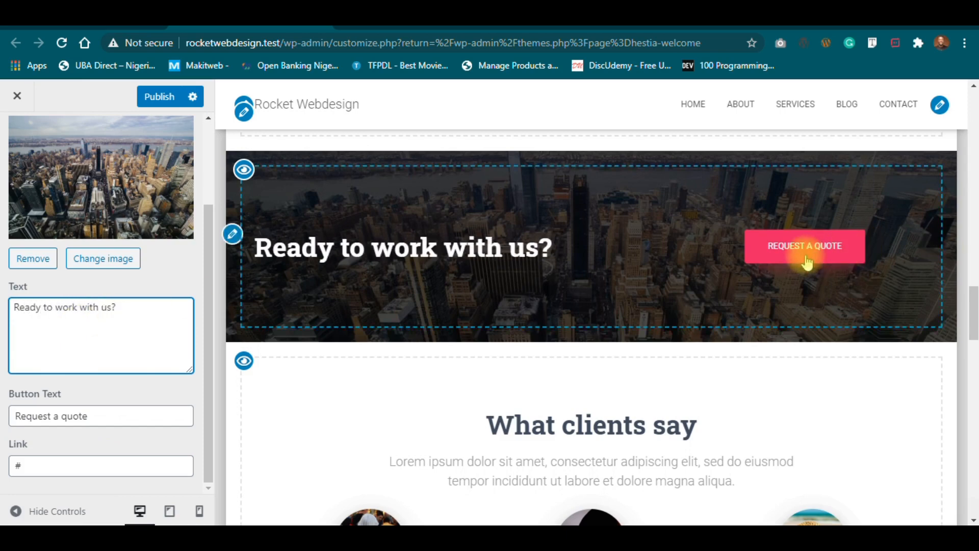
left_click(158, 96)
left_click_drag(208, 220, 206, 132)
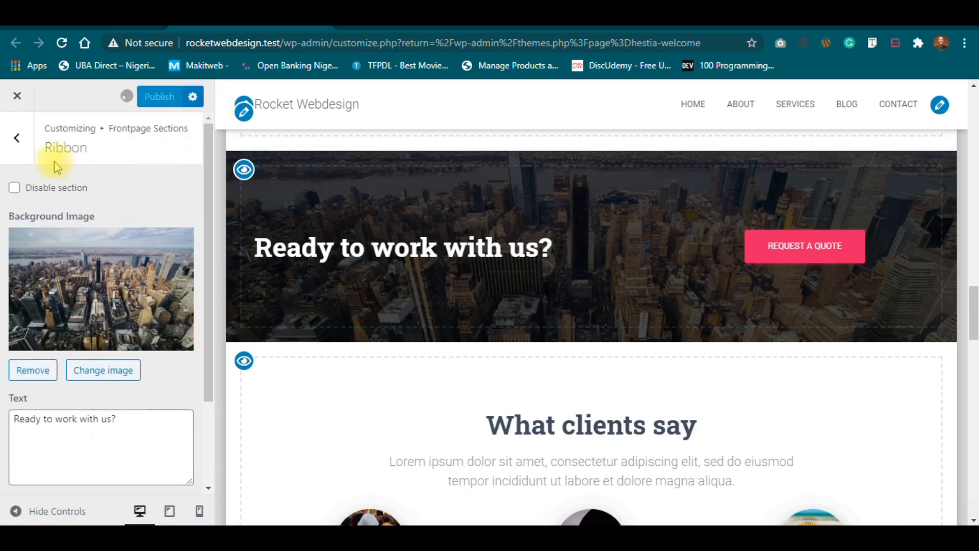
Open the Testimonials section and select its 'What clients say' title.
left_click(20, 134)
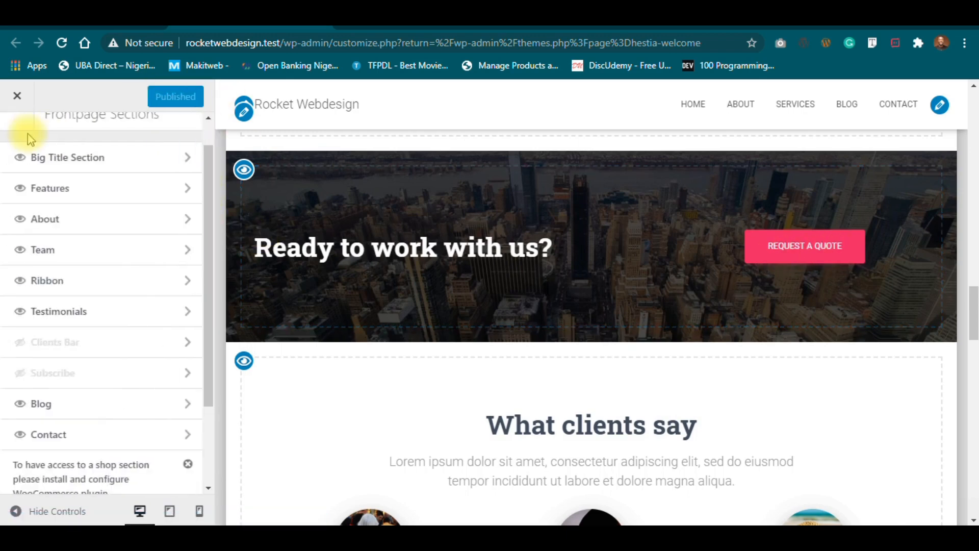
left_click(171, 309)
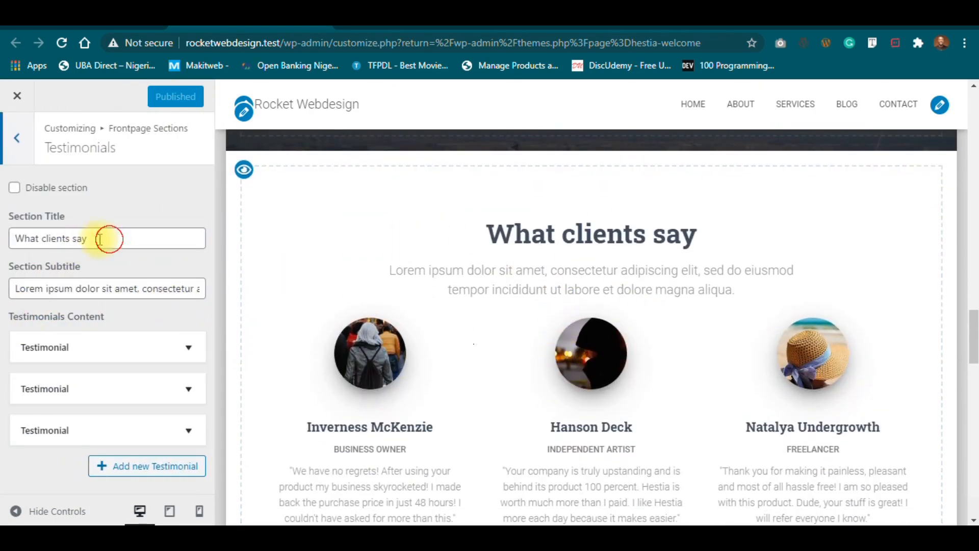
left_click_drag(109, 239, 23, 239)
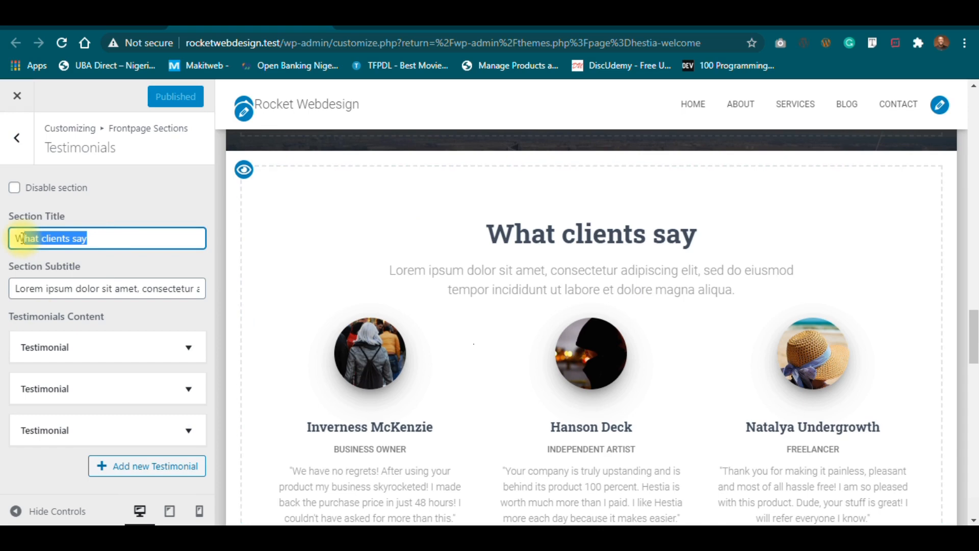
Select the entire lorem ipsum text of the Testimonials subtitle.
left_click(148, 302)
left_click(155, 290)
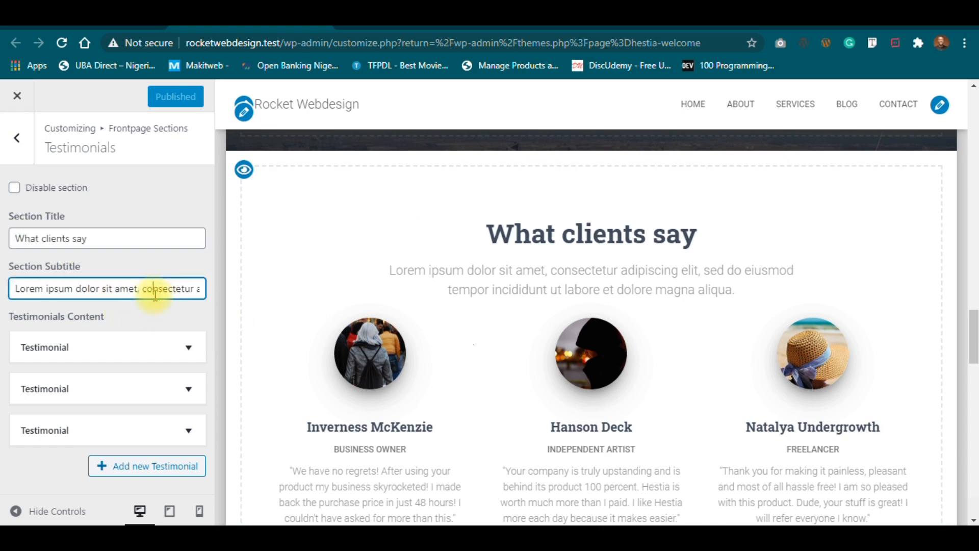
key("ctrl+a")
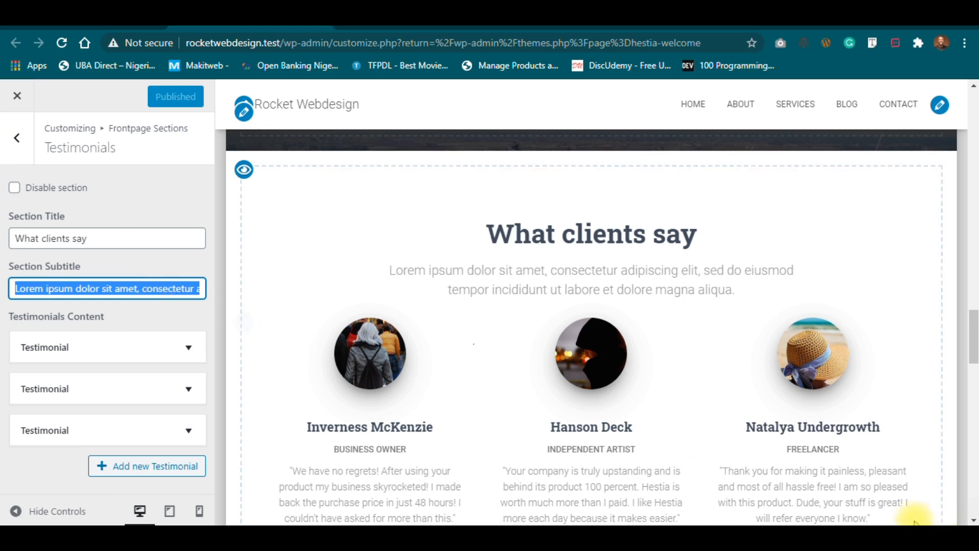
left_click(899, 513)
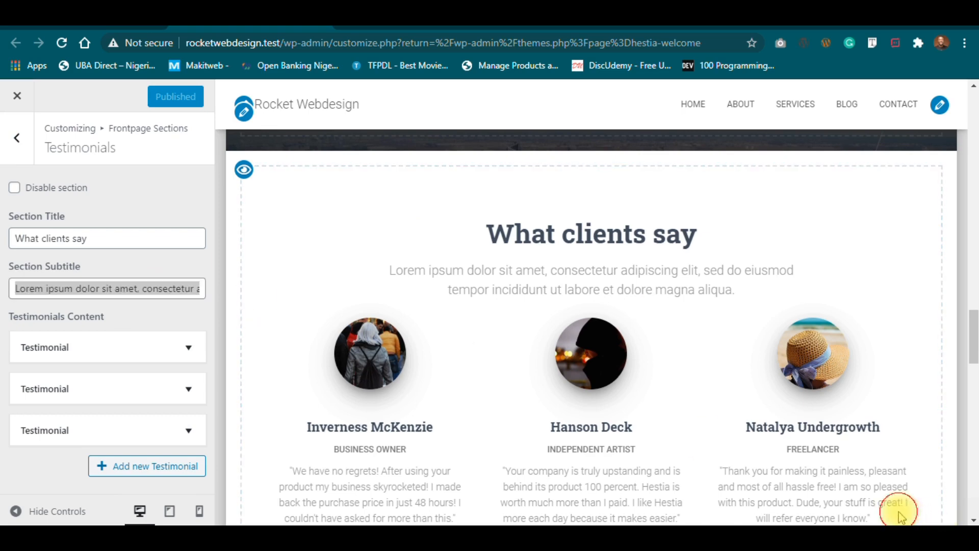
left_click(116, 291)
key("ctrl+a")
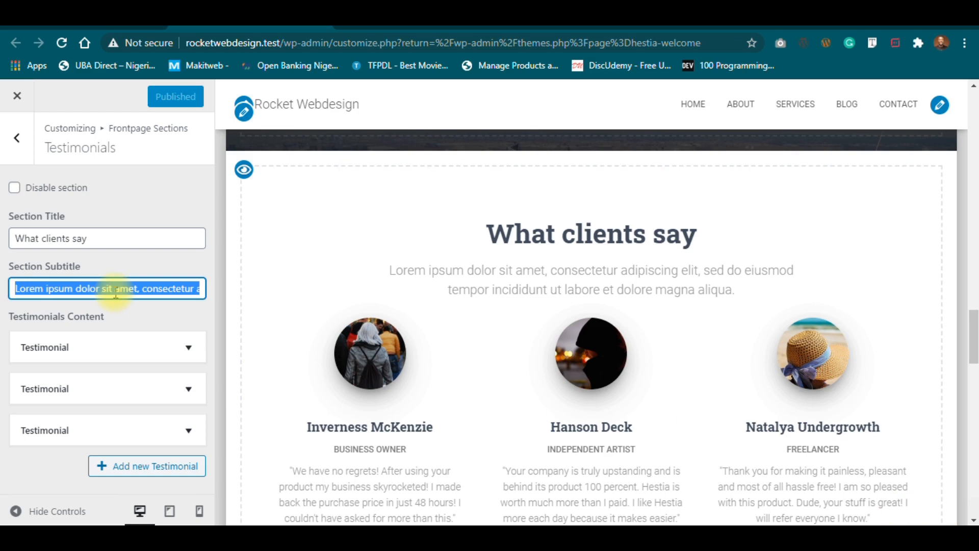
Rename the Testimonials section title from 'What clients say' to 'Testimonials'.
left_click(99, 231)
key("ctrl+a")
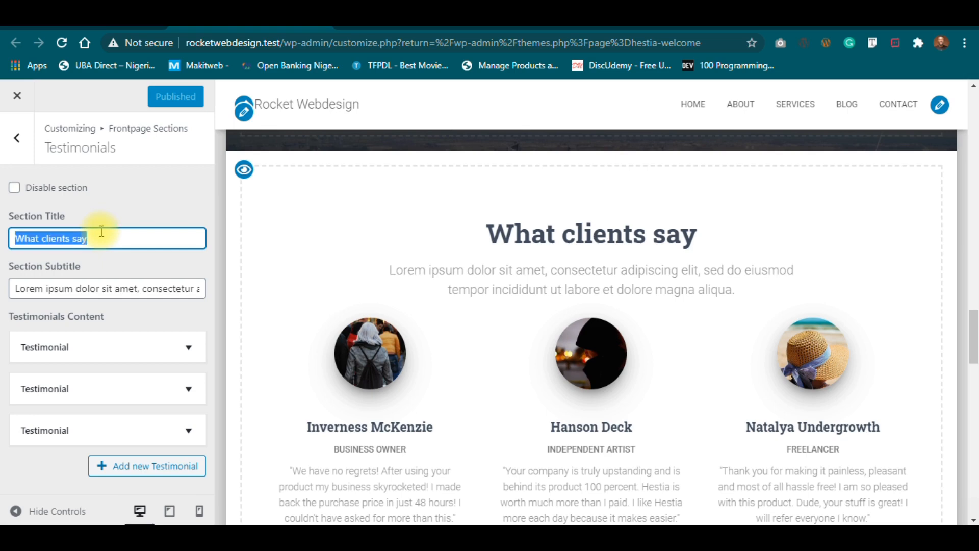
type("You are in ")
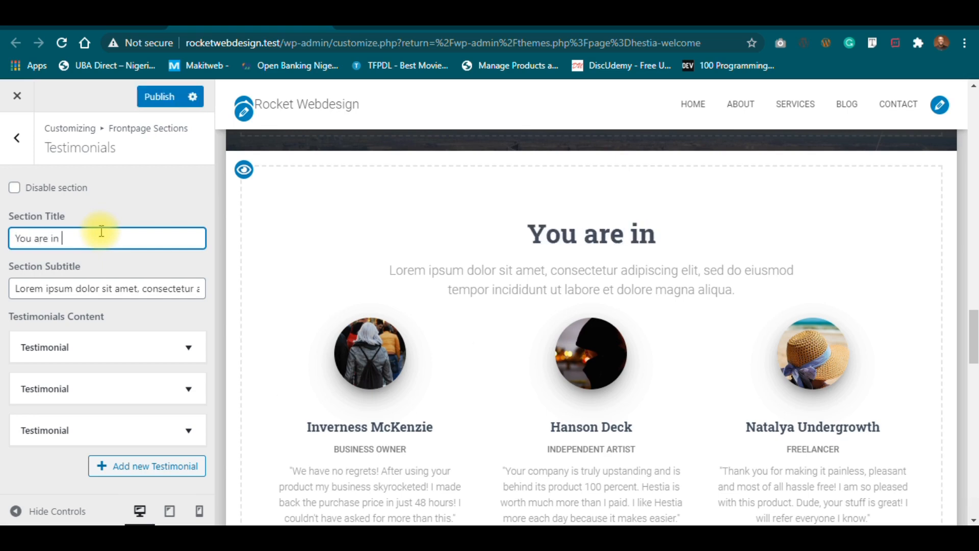
type("good companu")
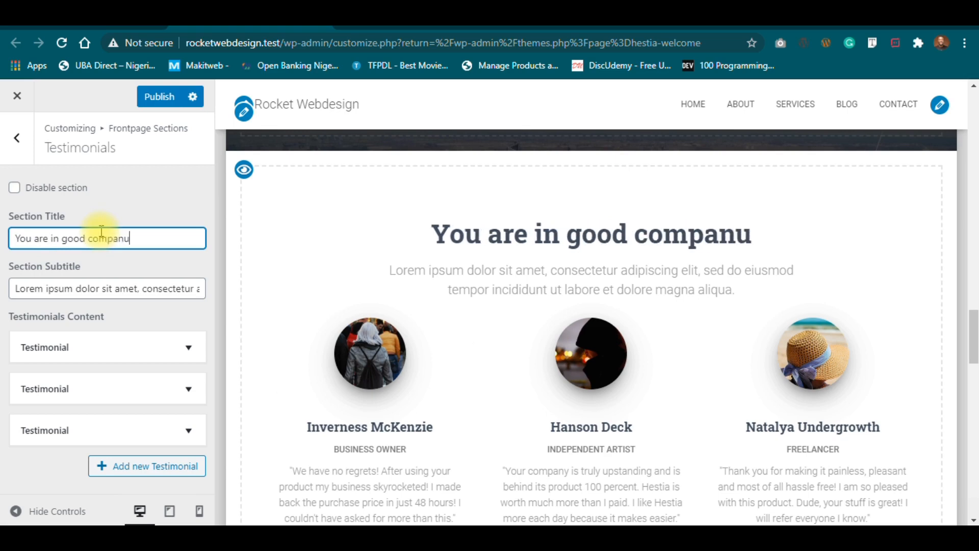
key("ctrl+a")
key("BackSpace")
type("Testim")
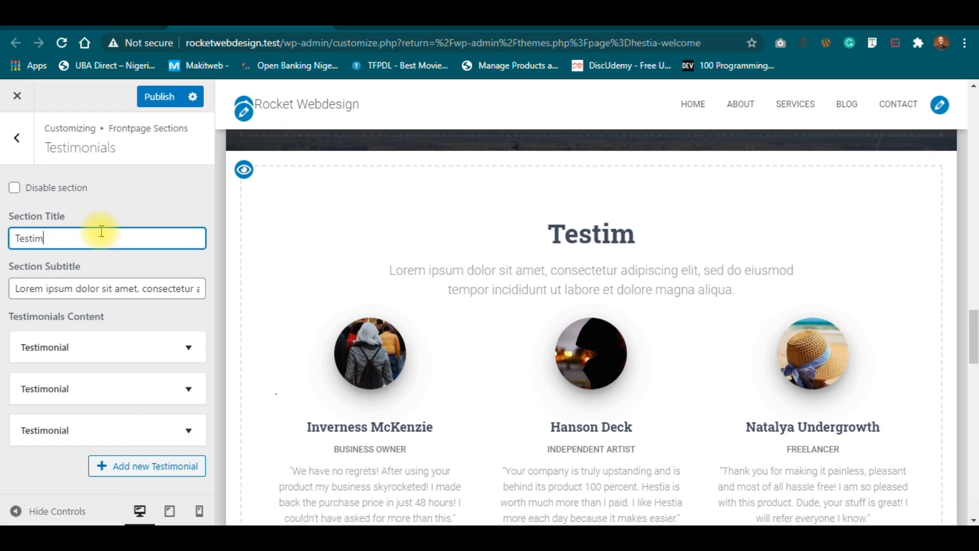
type("onials")
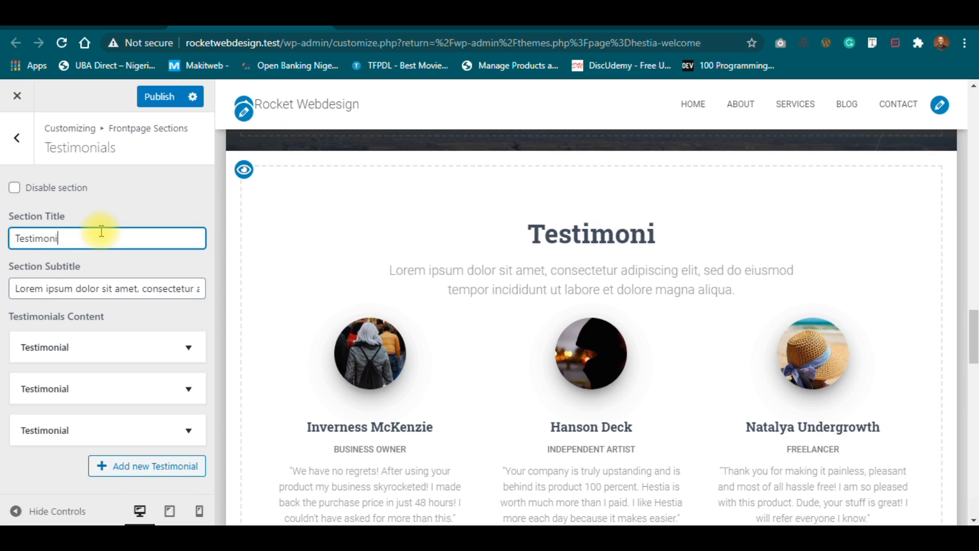
Replace the lorem ipsum subtitle with text starting 'We've worked with a lo of clients and'.
left_click(100, 286)
key("ctrl+a")
key("BackSpace")
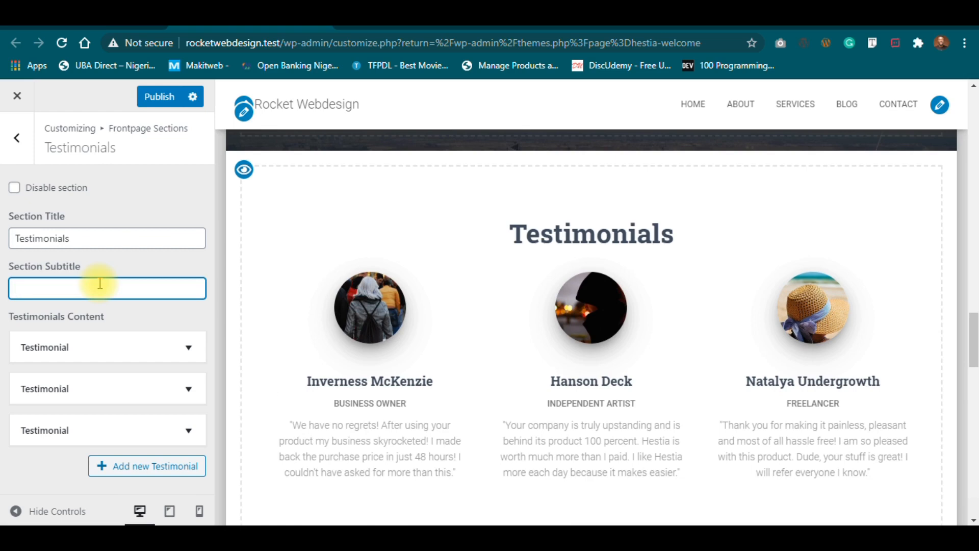
type("We")
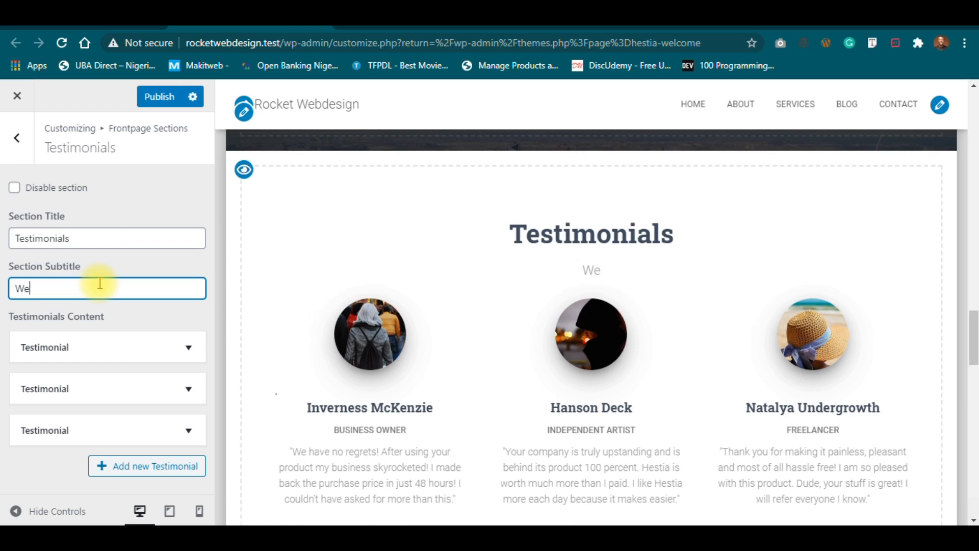
type("'ve worked ")
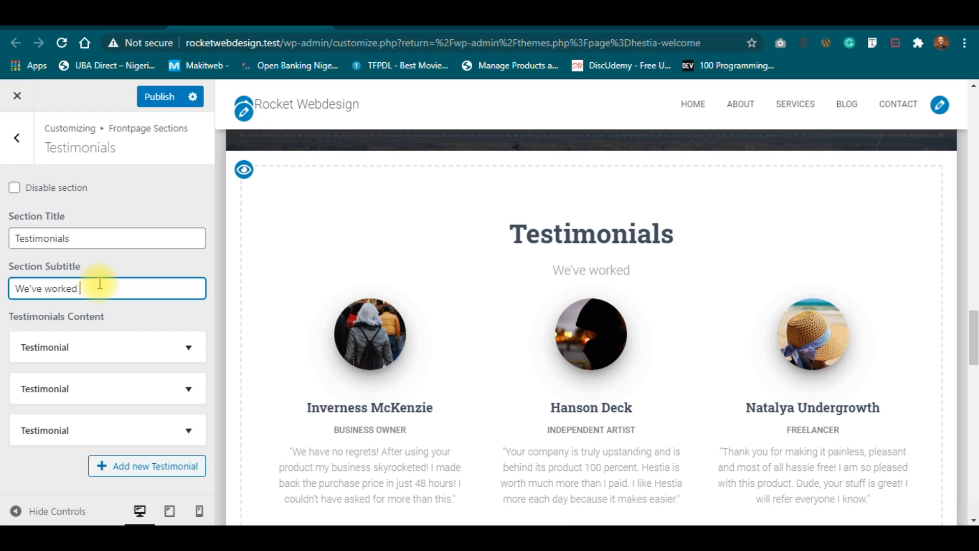
type("with a l")
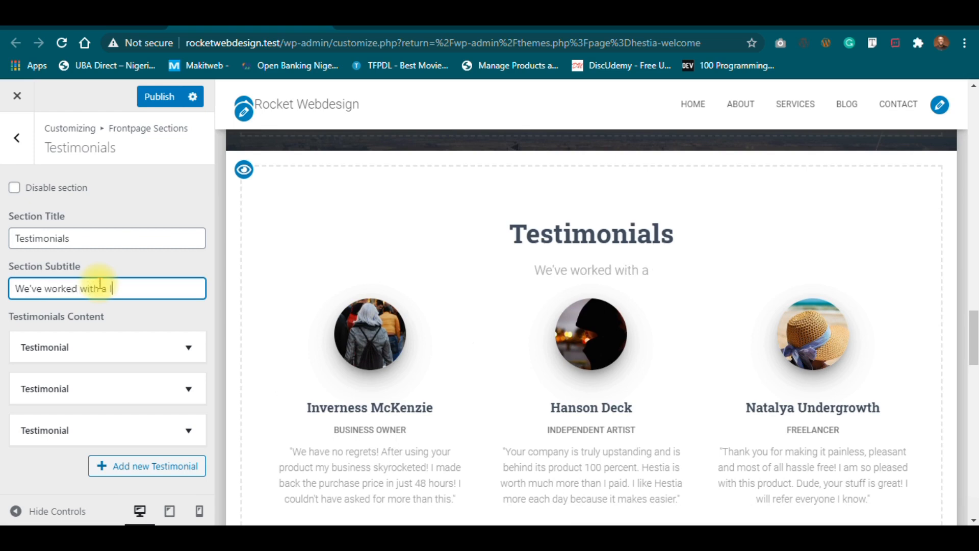
type("o of clin")
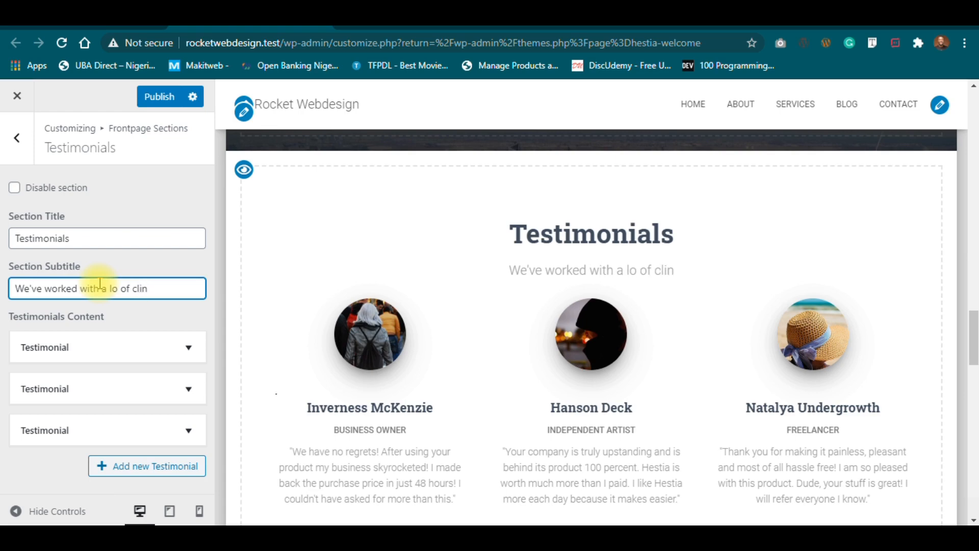
key("BackSpace")
type("ents and")
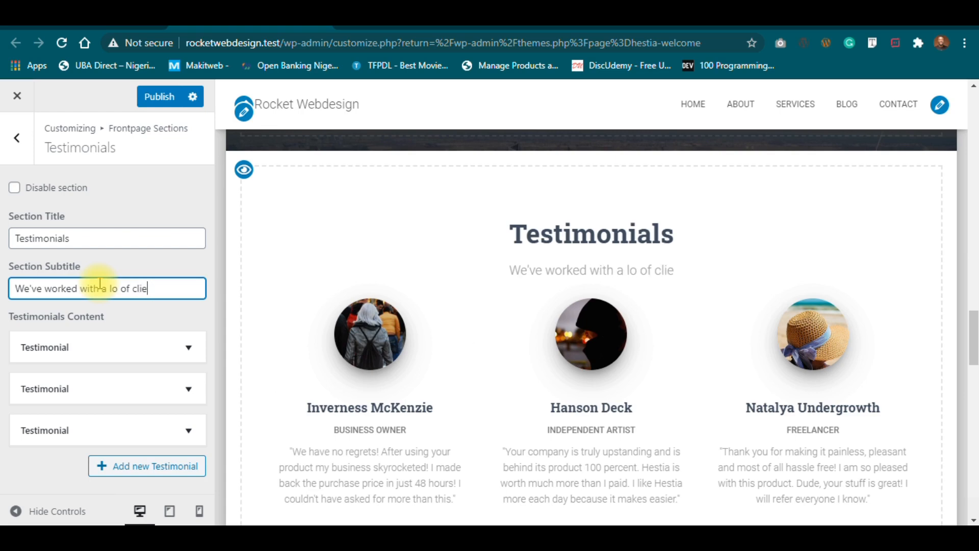